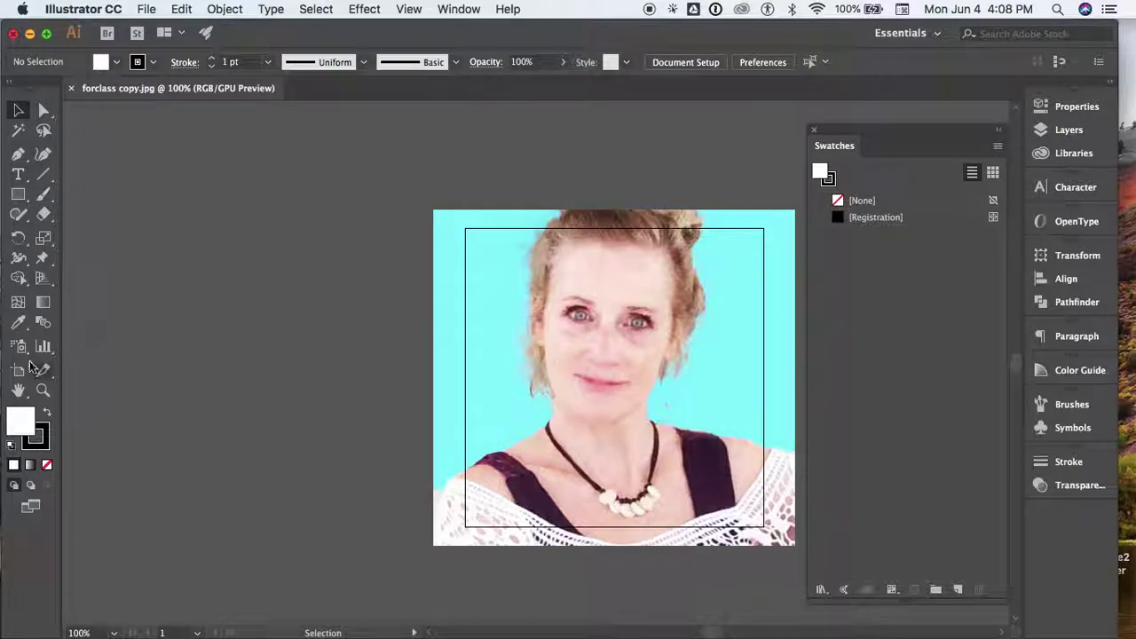
- Resize the artboard to about 5.99 by 5.6 in so it fits the edges of the portrait photo
click(17, 371)
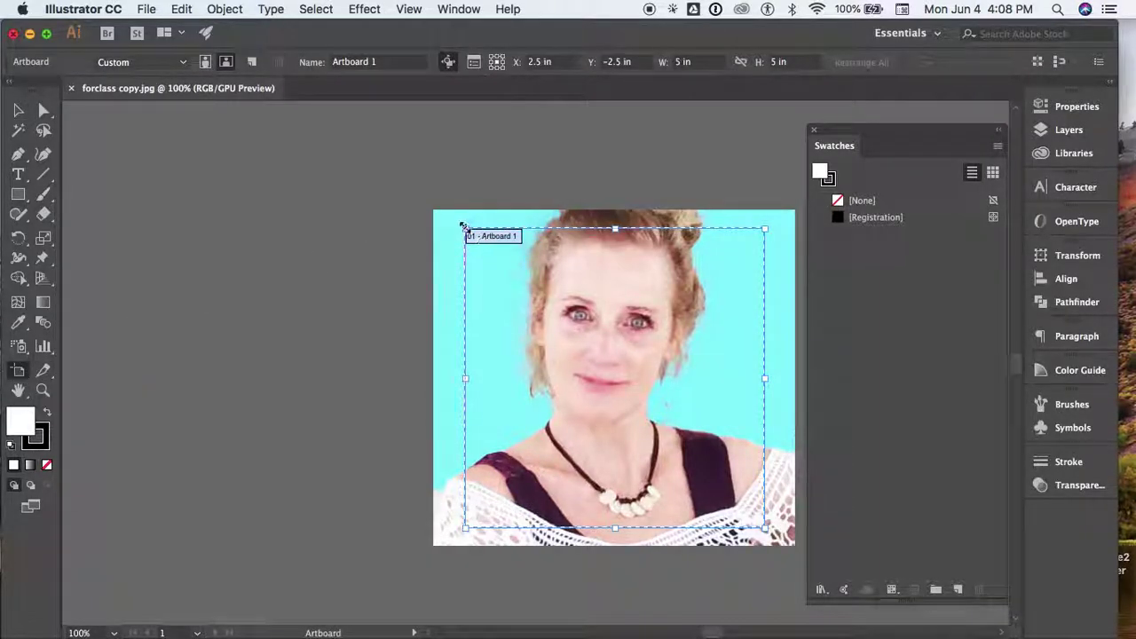
drag(462, 227, 434, 211)
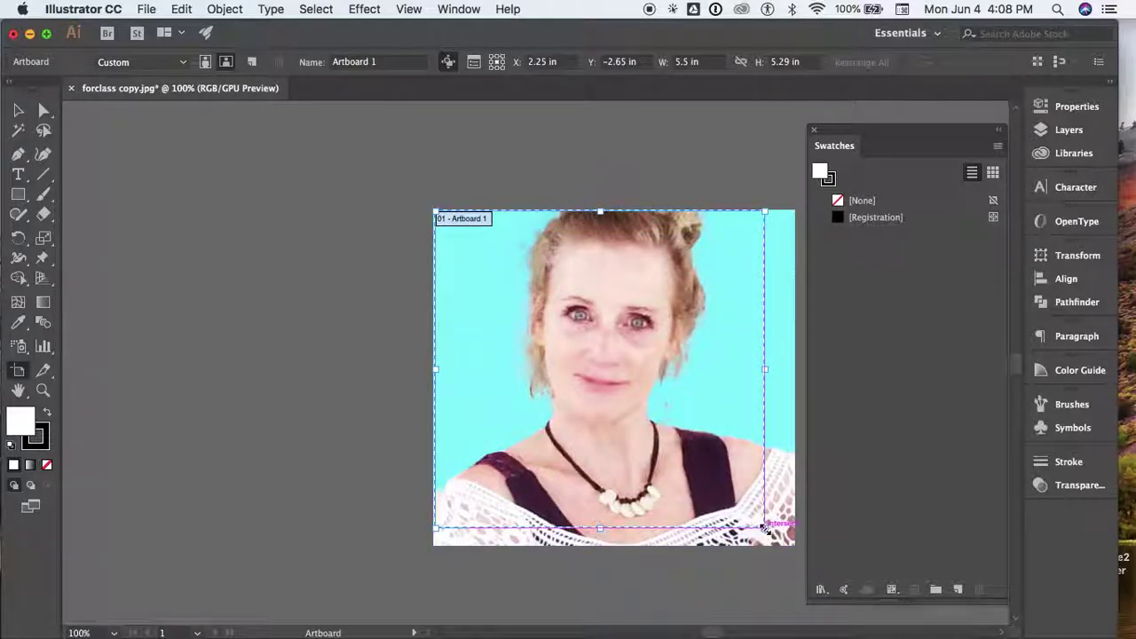
drag(761, 528, 795, 547)
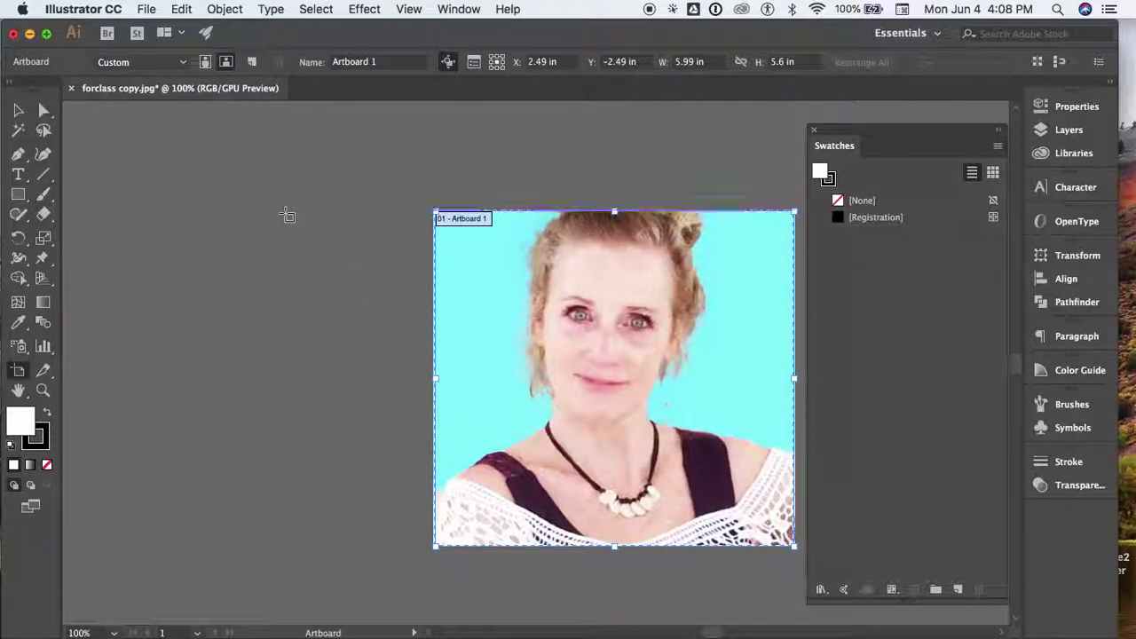
click(20, 113)
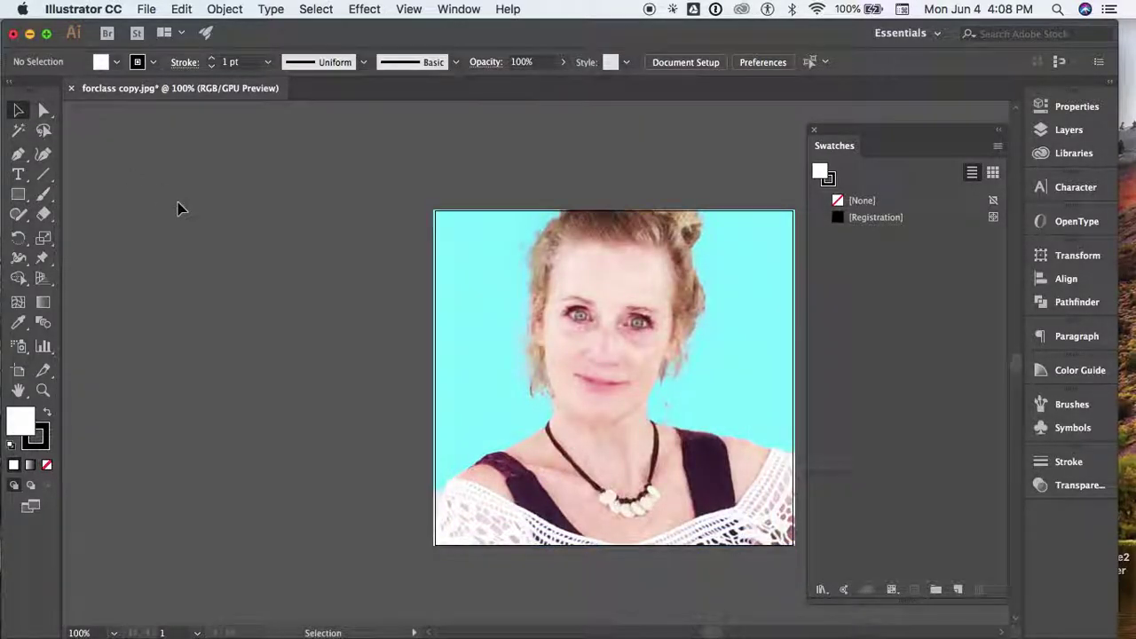
- Trace the portrait photo with the 6 Colors image trace preset
click(489, 292)
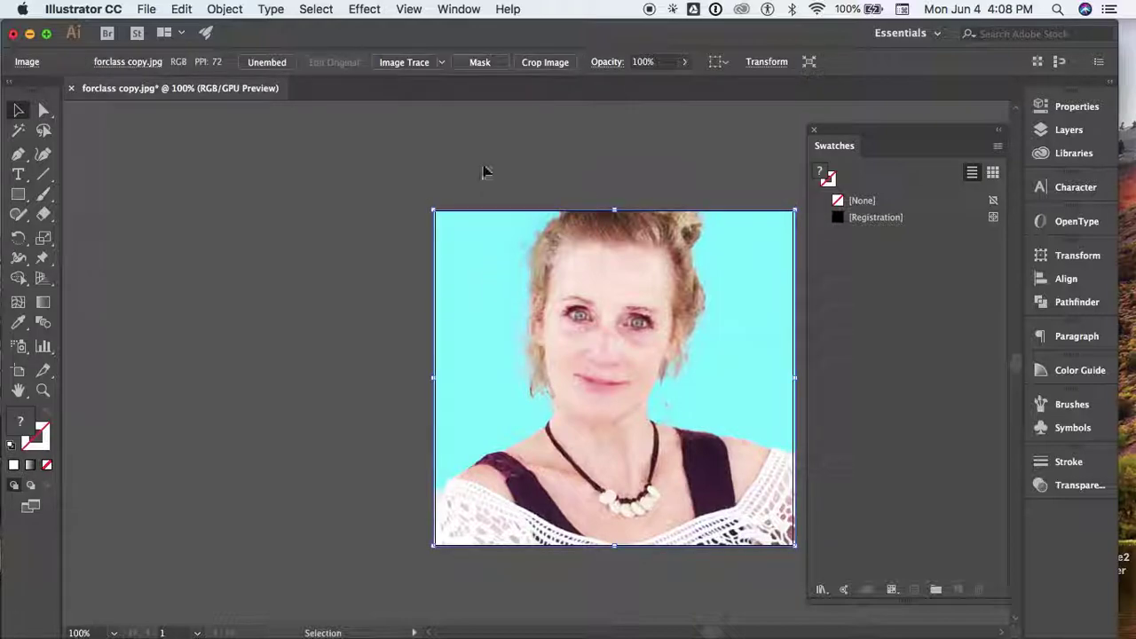
click(441, 62)
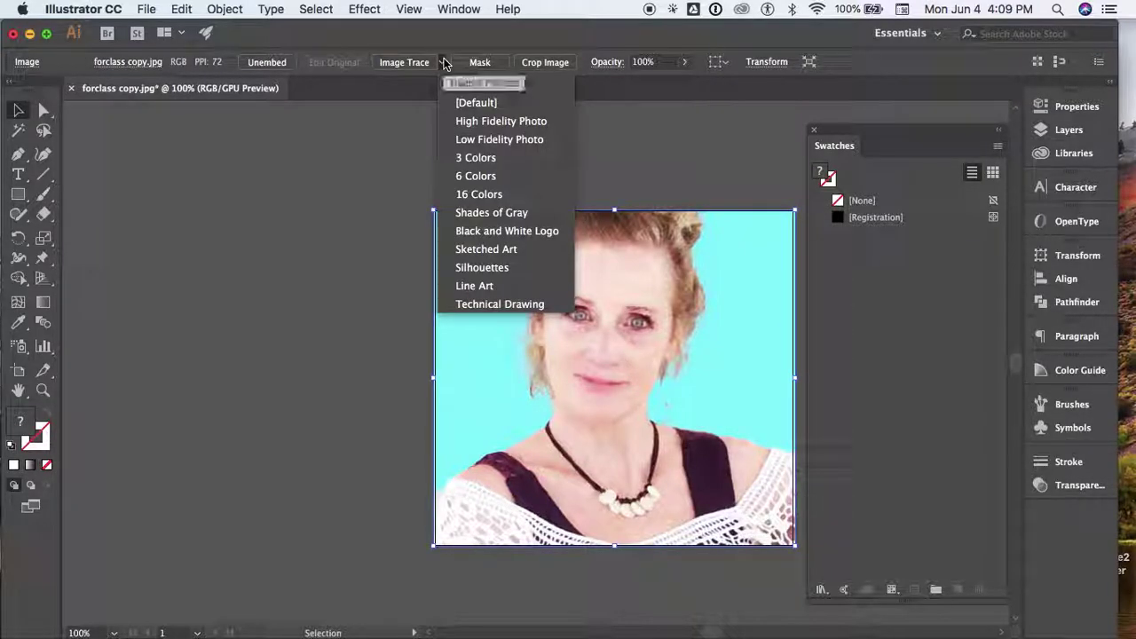
click(463, 176)
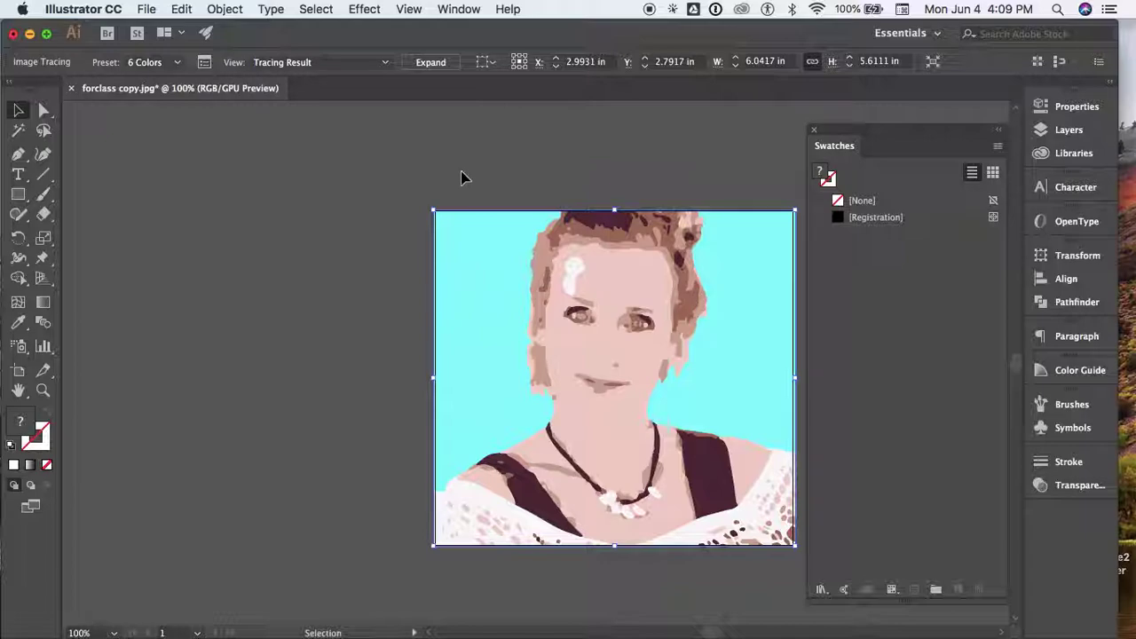
scroll(461, 177, right, 5)
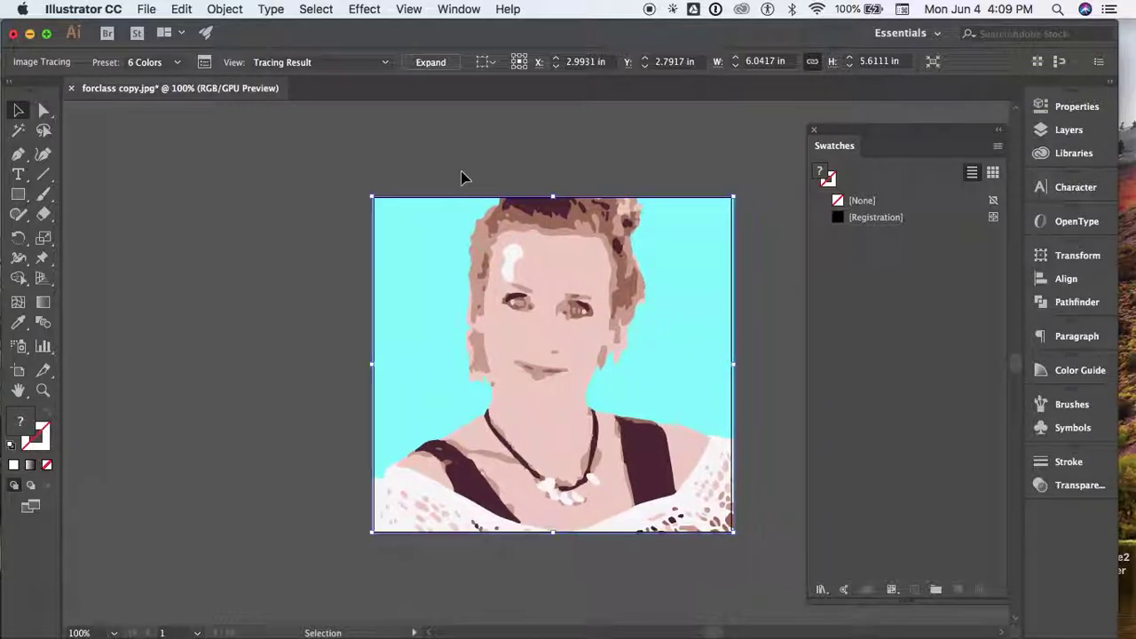
click(815, 133)
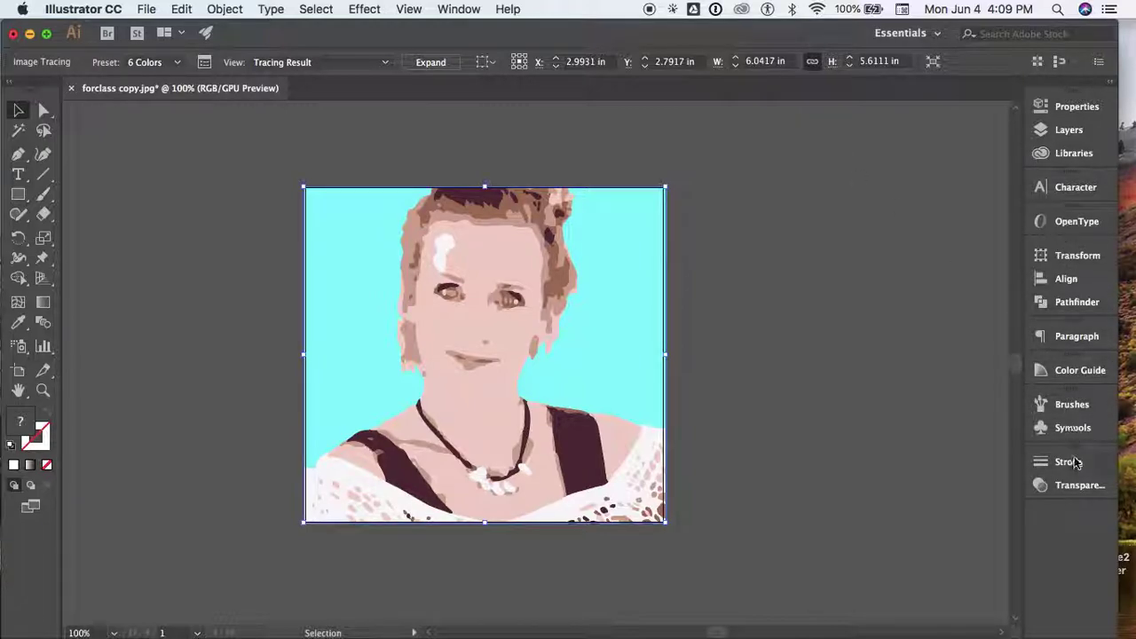
click(467, 9)
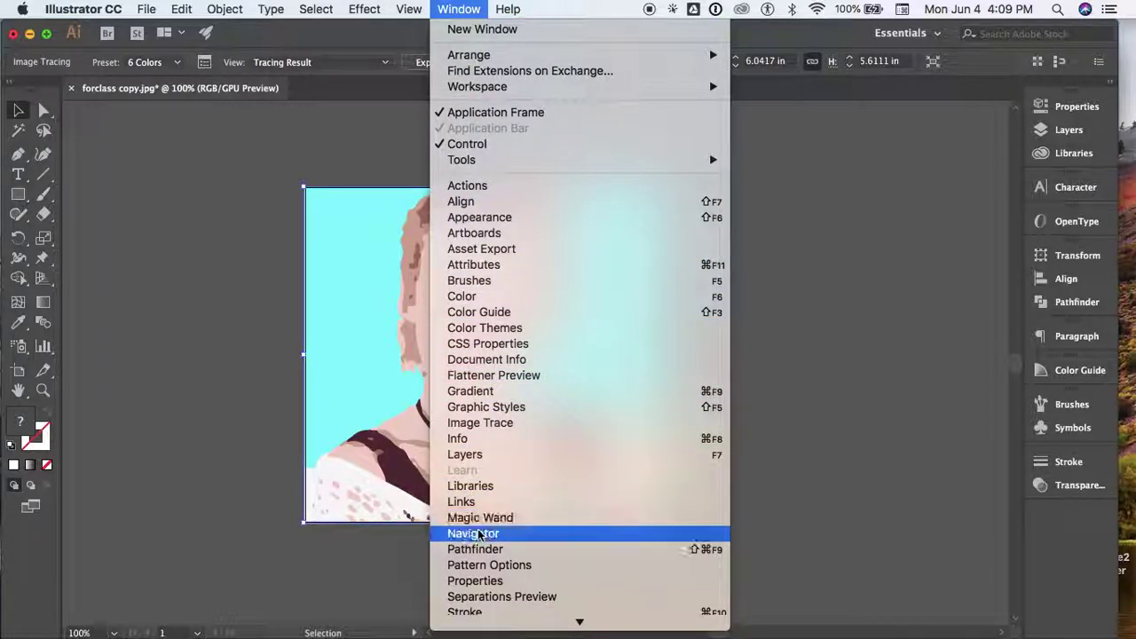
click(194, 449)
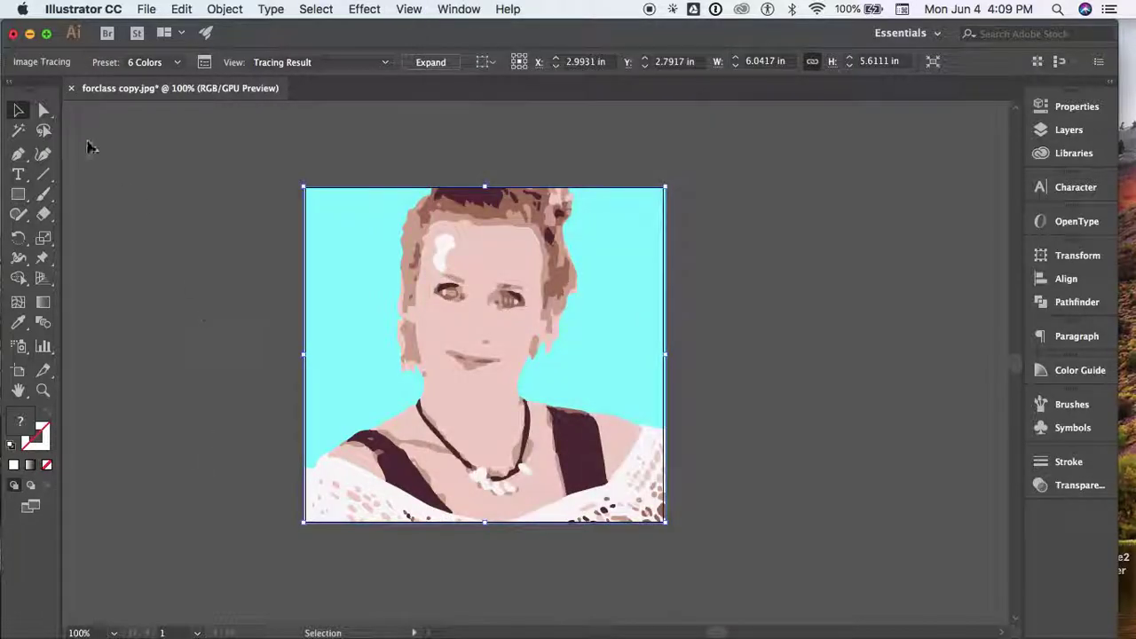
- Expand the traced portrait into editable vector paths and deselect it
click(432, 63)
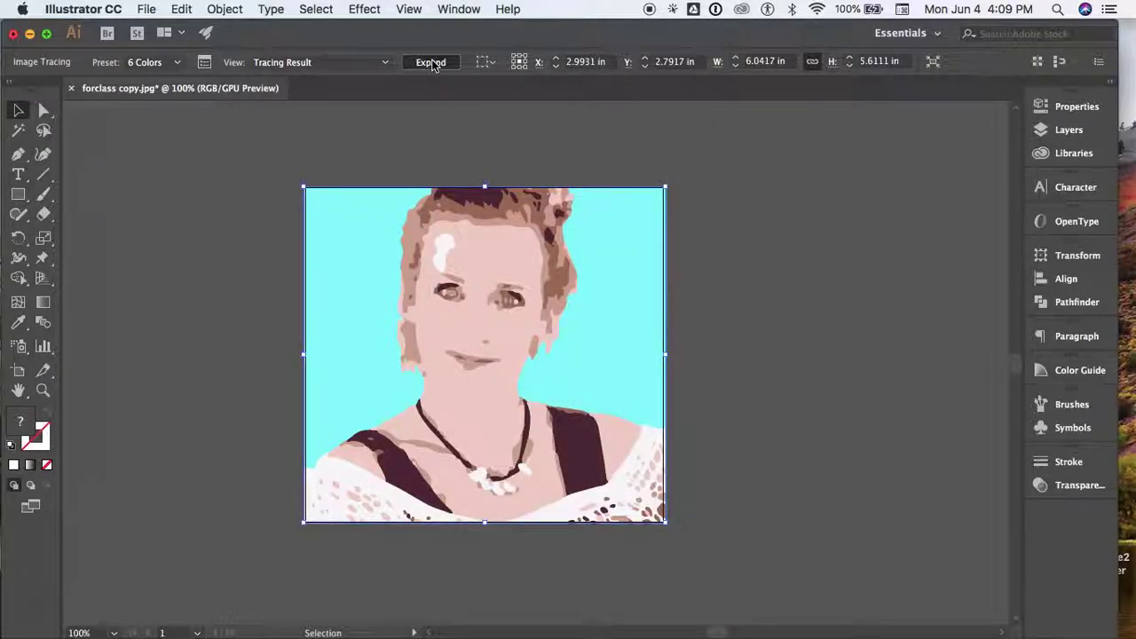
click(228, 160)
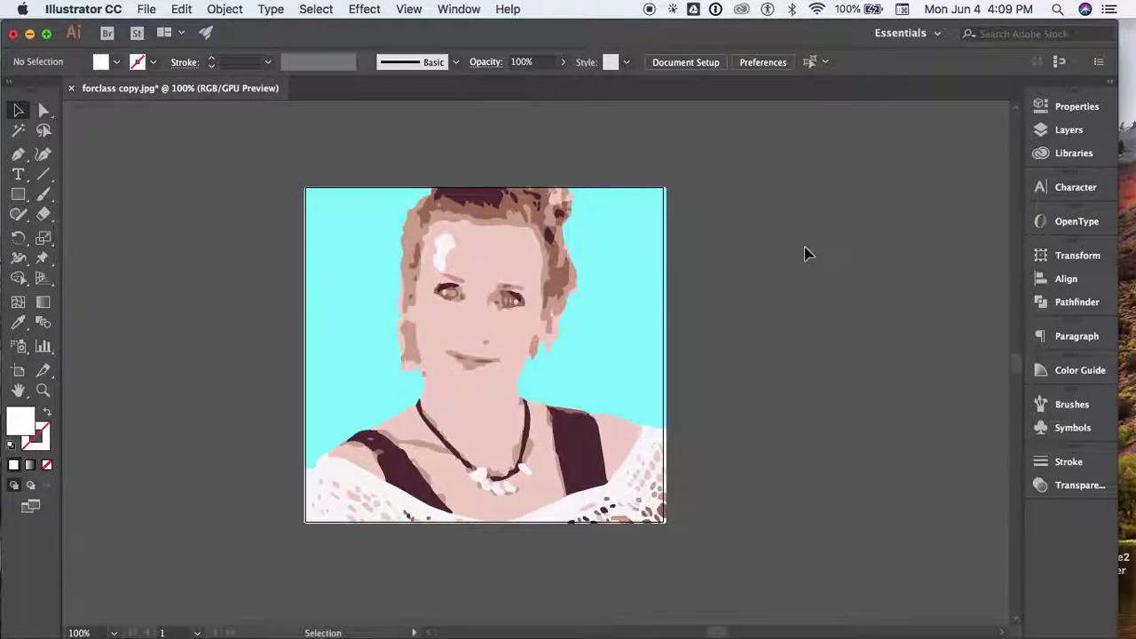
- Show the document's swatches and open the System (Macintosh) swatch library beside them
click(458, 9)
scroll(486, 601, down, 3)
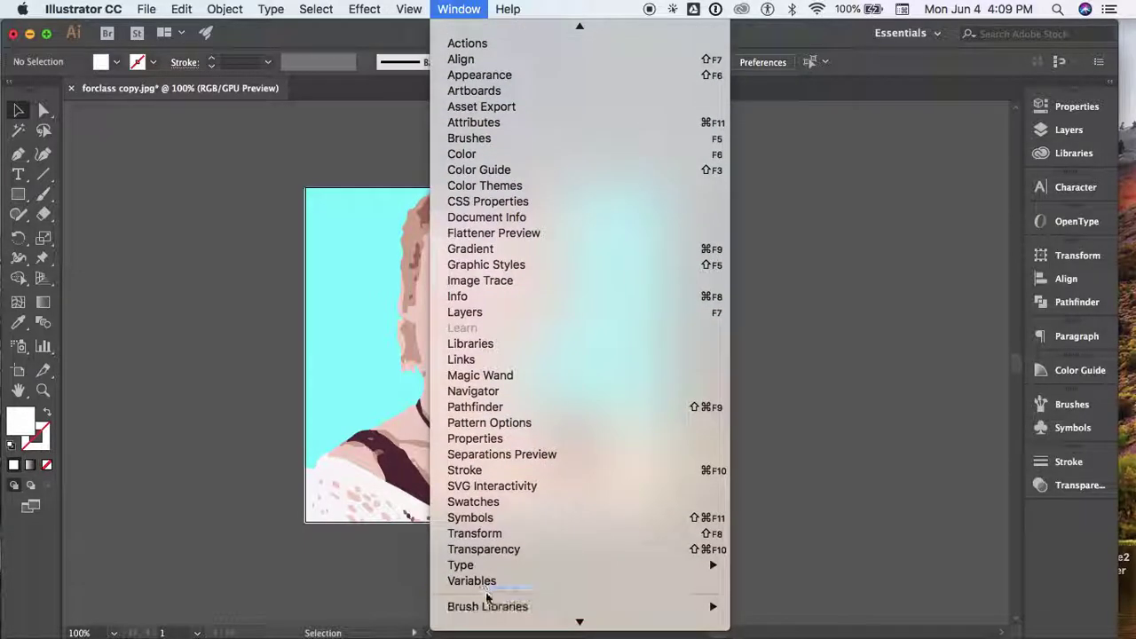
click(471, 501)
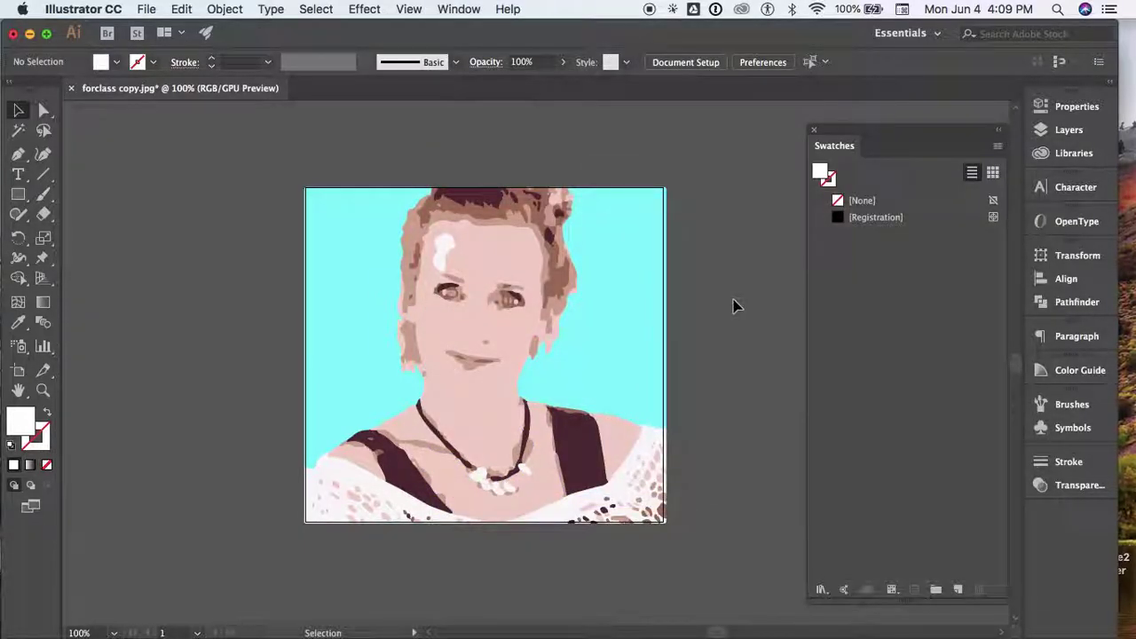
click(997, 145)
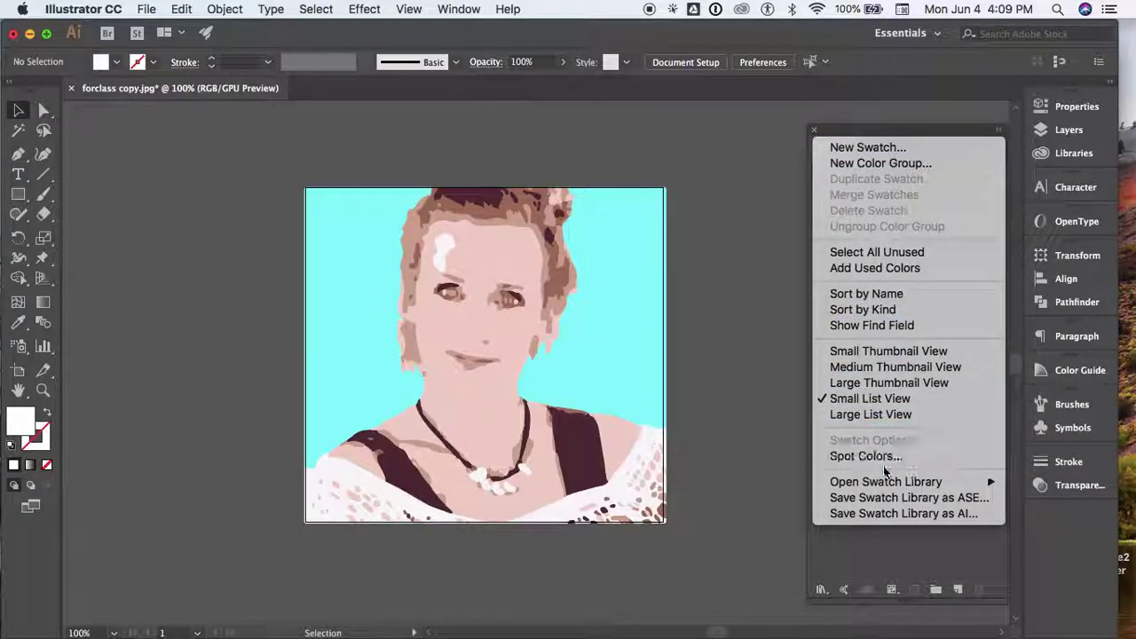
mouse_move(887, 481)
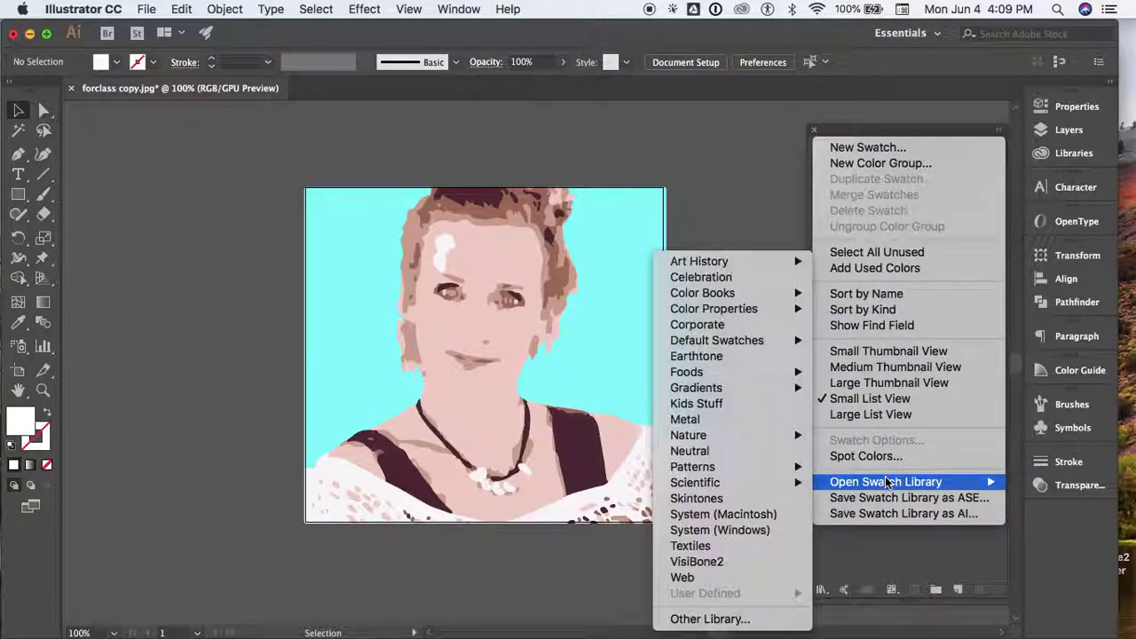
click(712, 515)
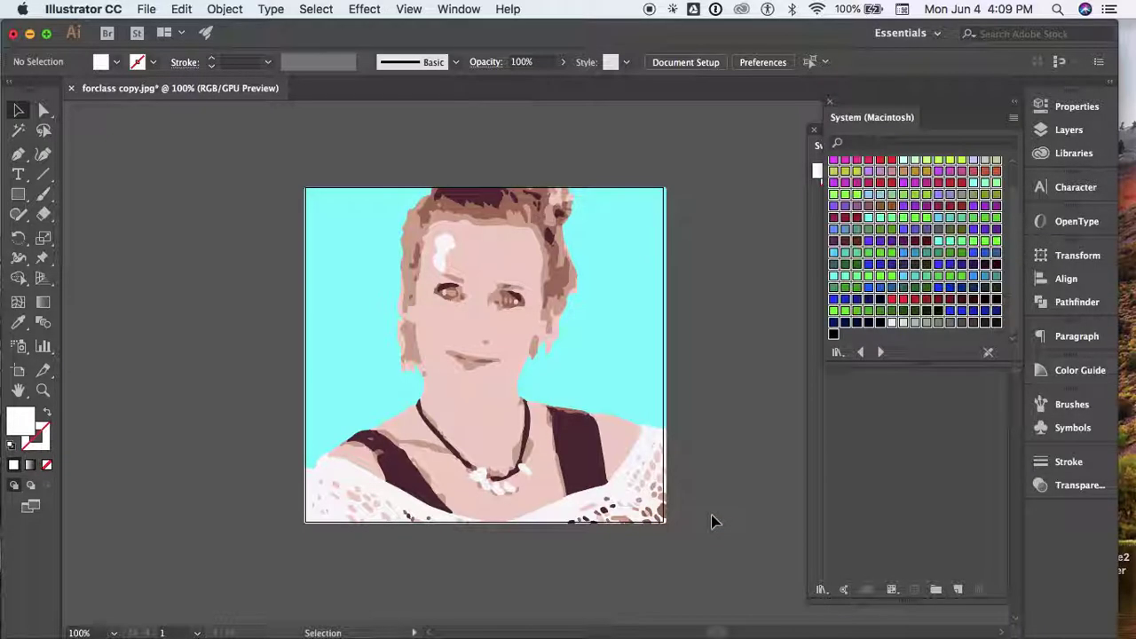
drag(871, 101, 637, 121)
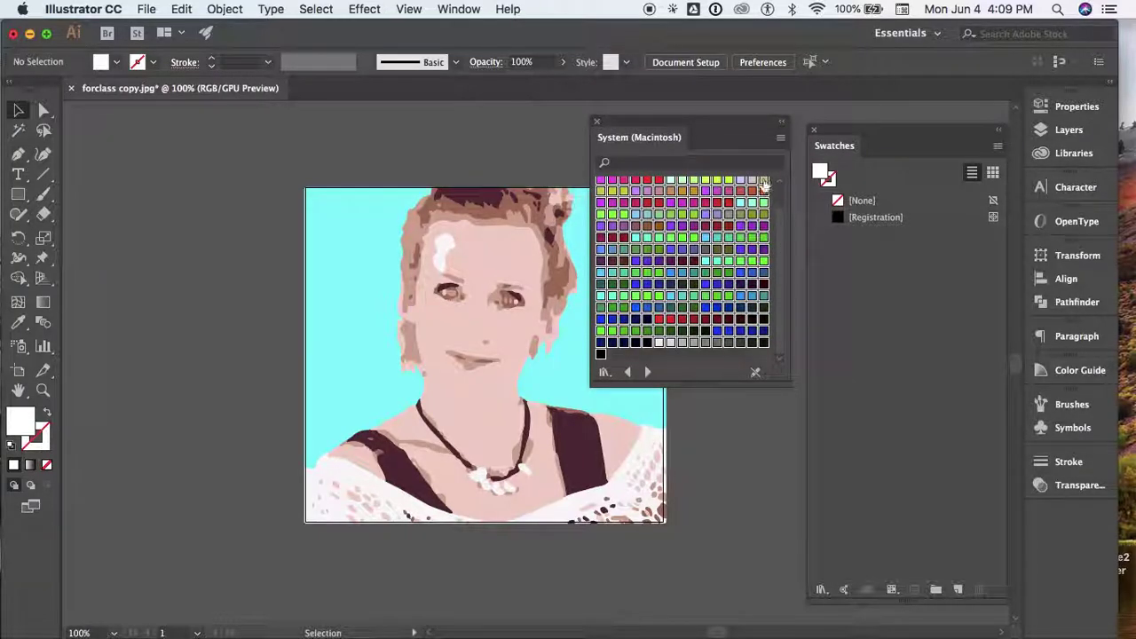
- Copy all the System (Macintosh) colours into the document's swatches and close the library
drag(763, 192, 914, 280)
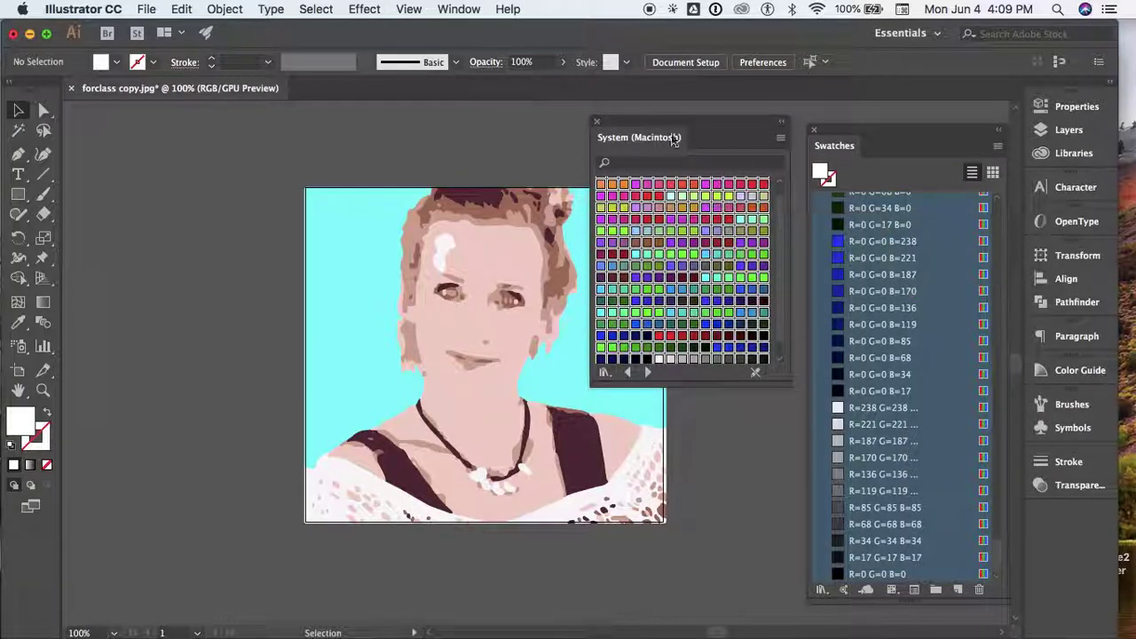
click(597, 121)
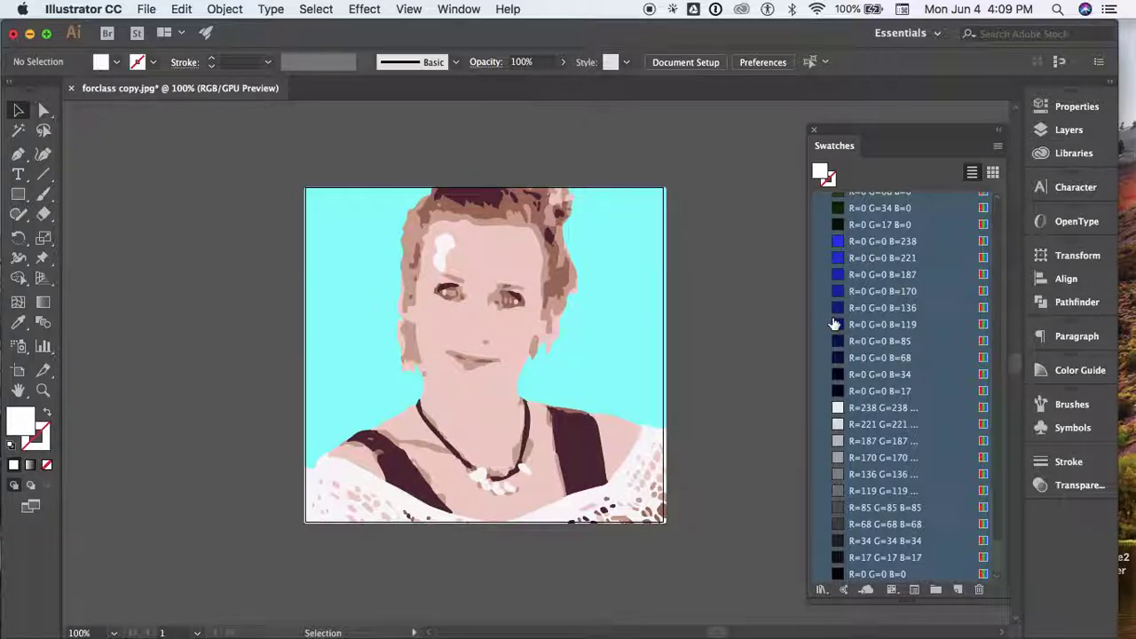
drag(997, 550, 985, 393)
scroll(985, 393, down, 1)
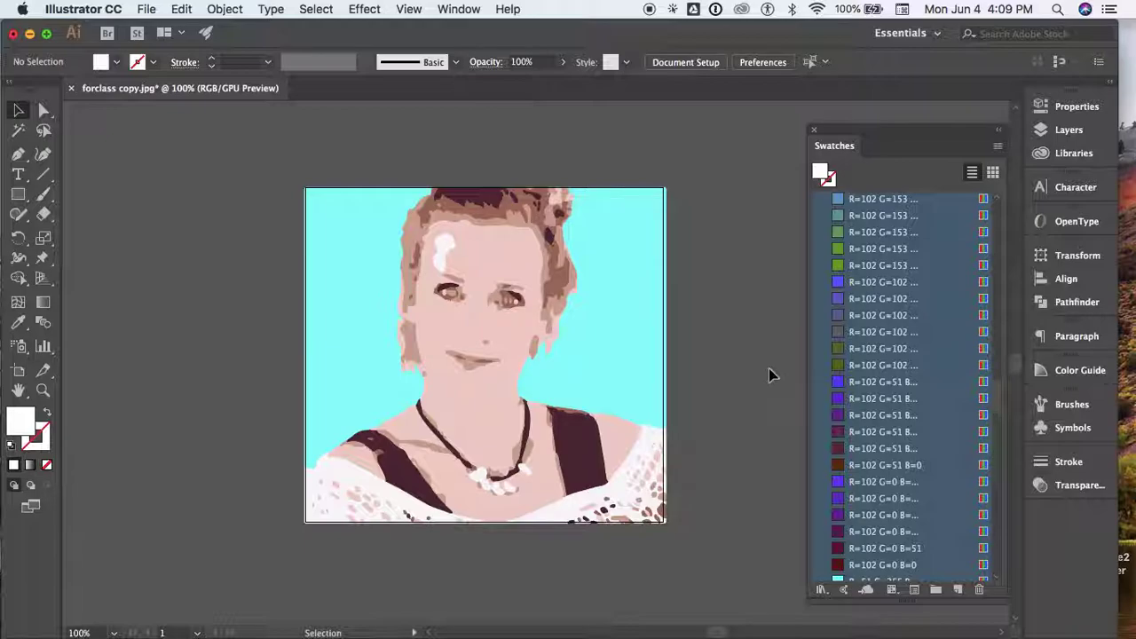
- Select only the bare shoulder shape beside the dark strap and fill it with the R=255 G=153 B=255 swatch
click(639, 355)
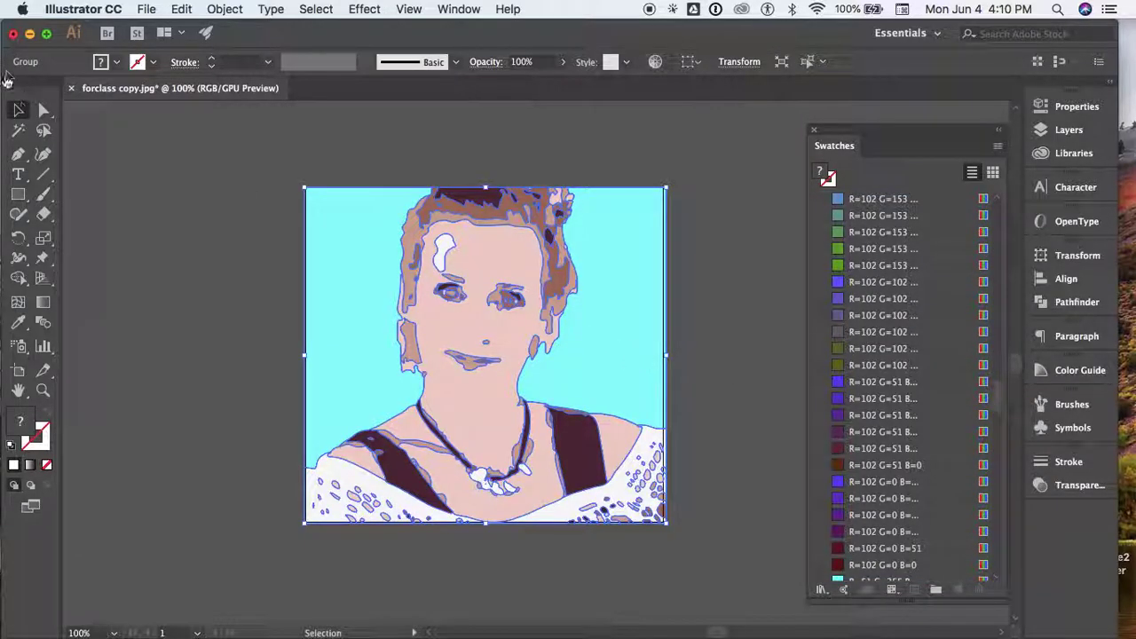
click(43, 110)
click(160, 213)
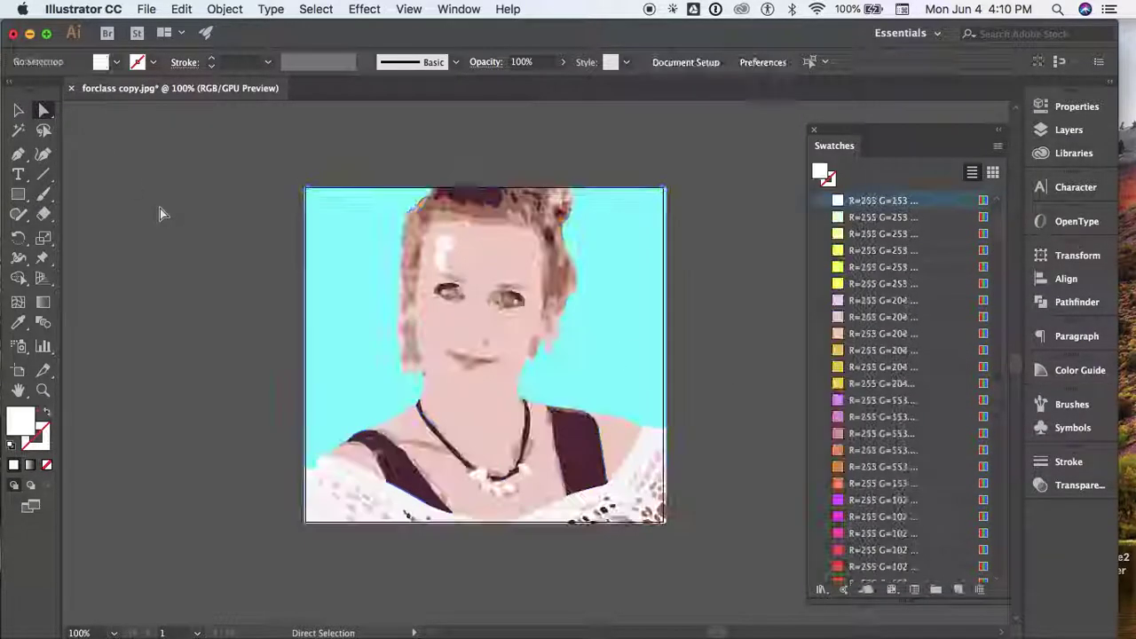
click(626, 324)
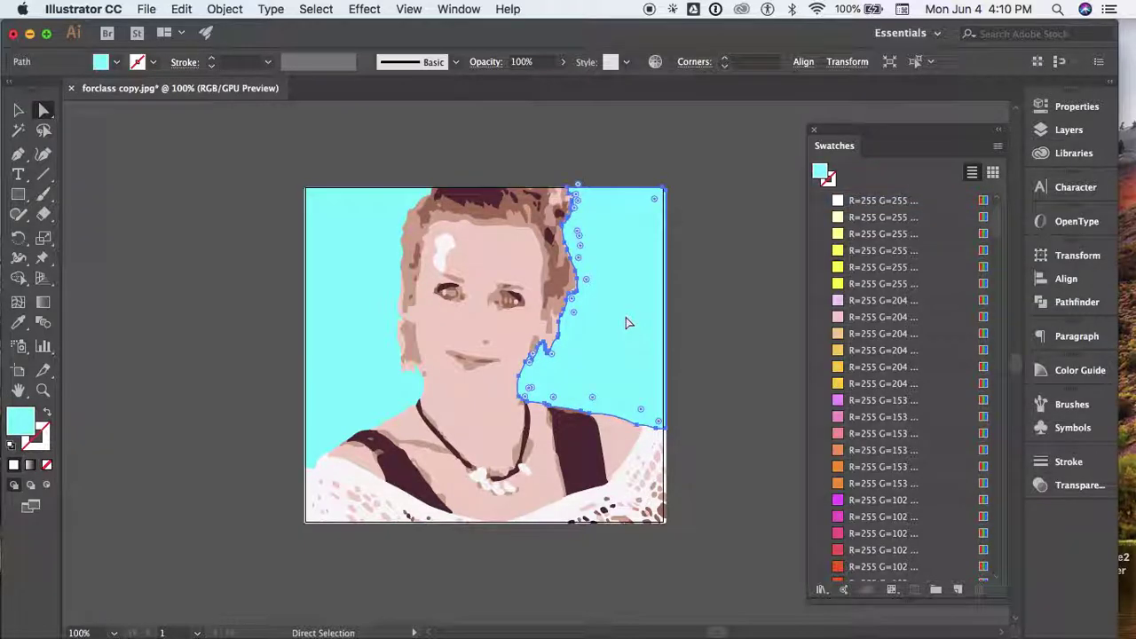
click(630, 447)
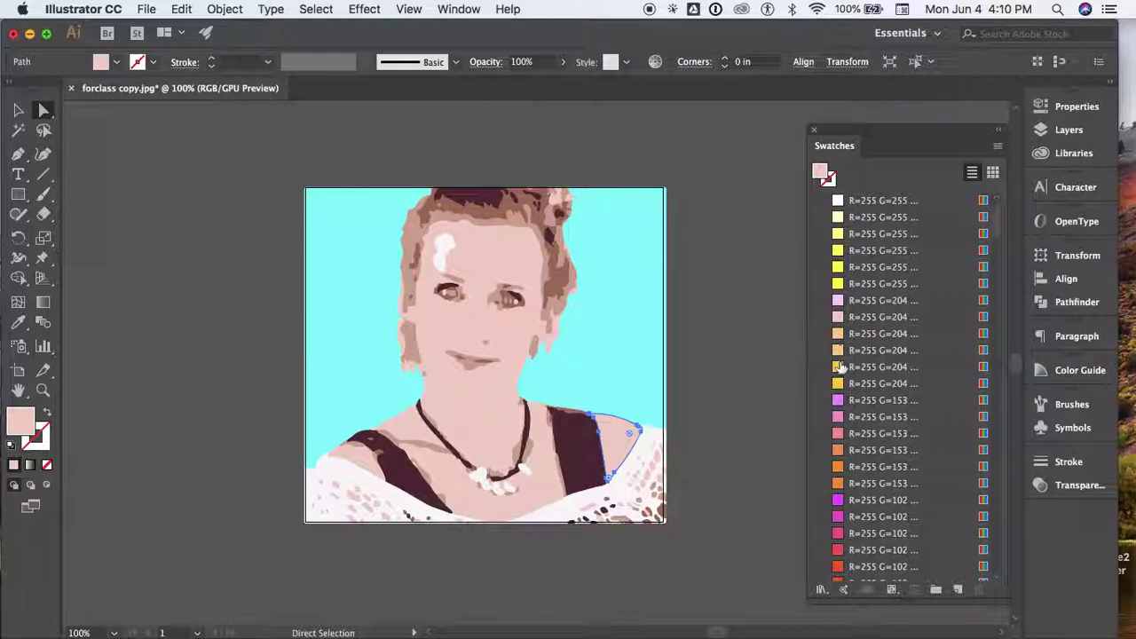
drag(837, 402, 620, 434)
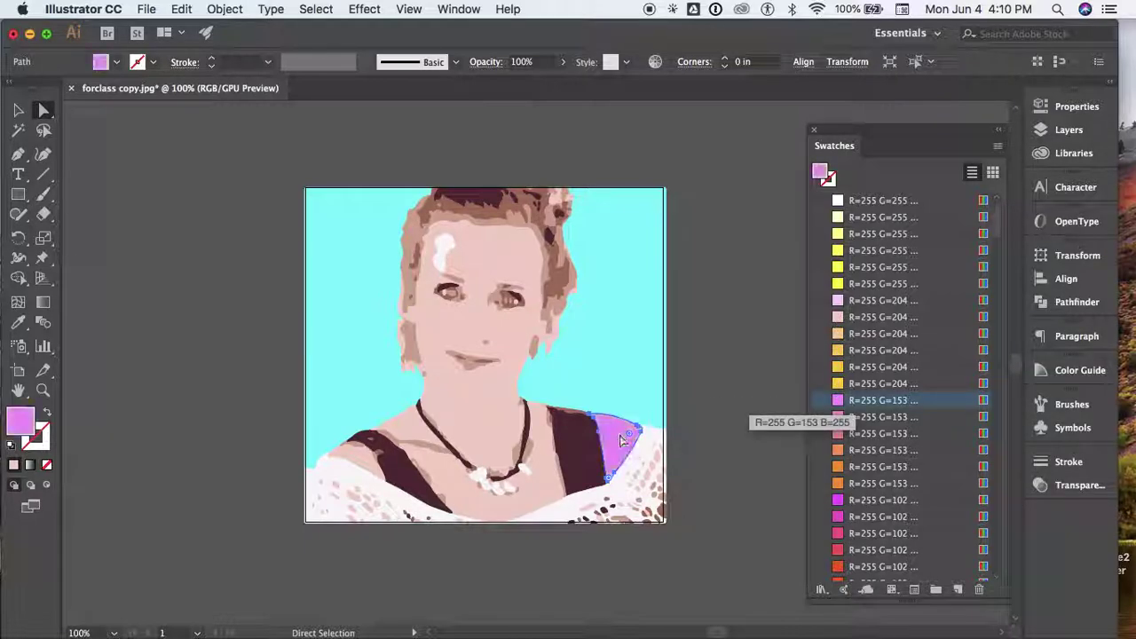
- Apply the same R=255 G=153 B=255 swatch to the face, neck, chest and opposite outer shoulder
drag(842, 403, 548, 470)
drag(838, 404, 360, 453)
drag(839, 403, 536, 417)
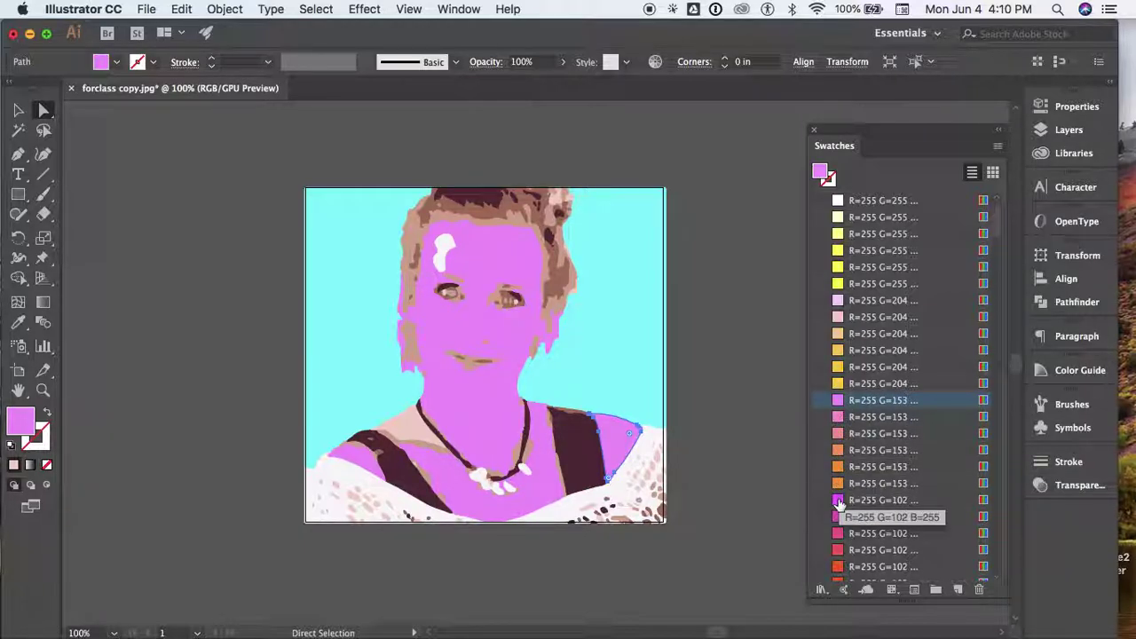
- Recolour the lips with the R=255 G=102 B=255 swatch and the brown mouth gaps with red and R=255 G=51 B=204
drag(838, 503, 471, 362)
key(super+equal)
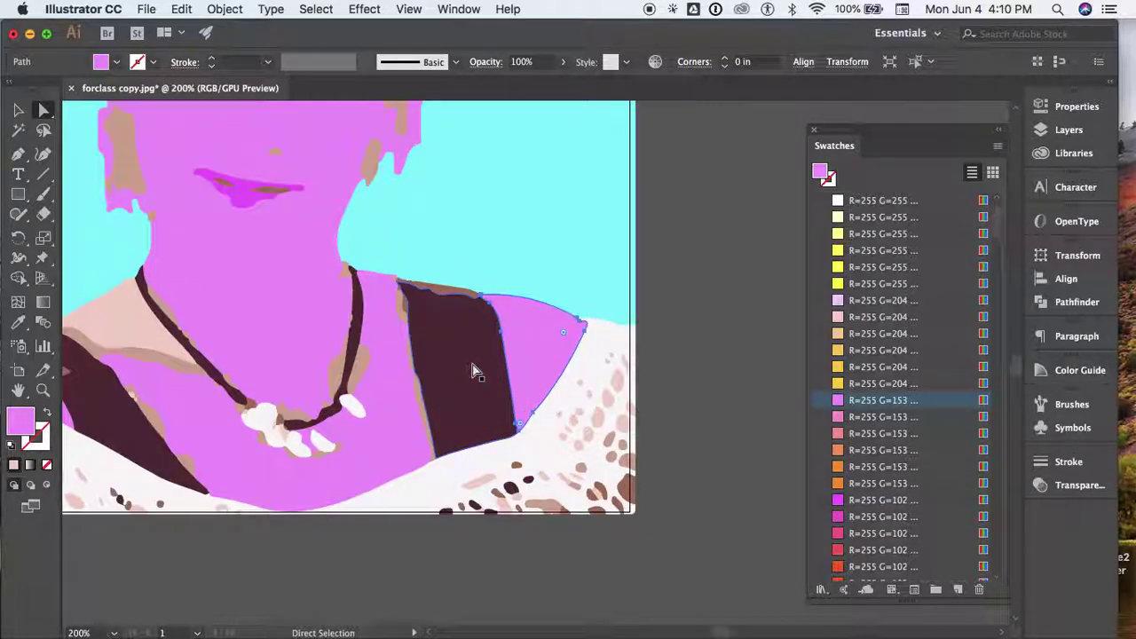
scroll(473, 371, left, 5)
scroll(473, 371, up, 3)
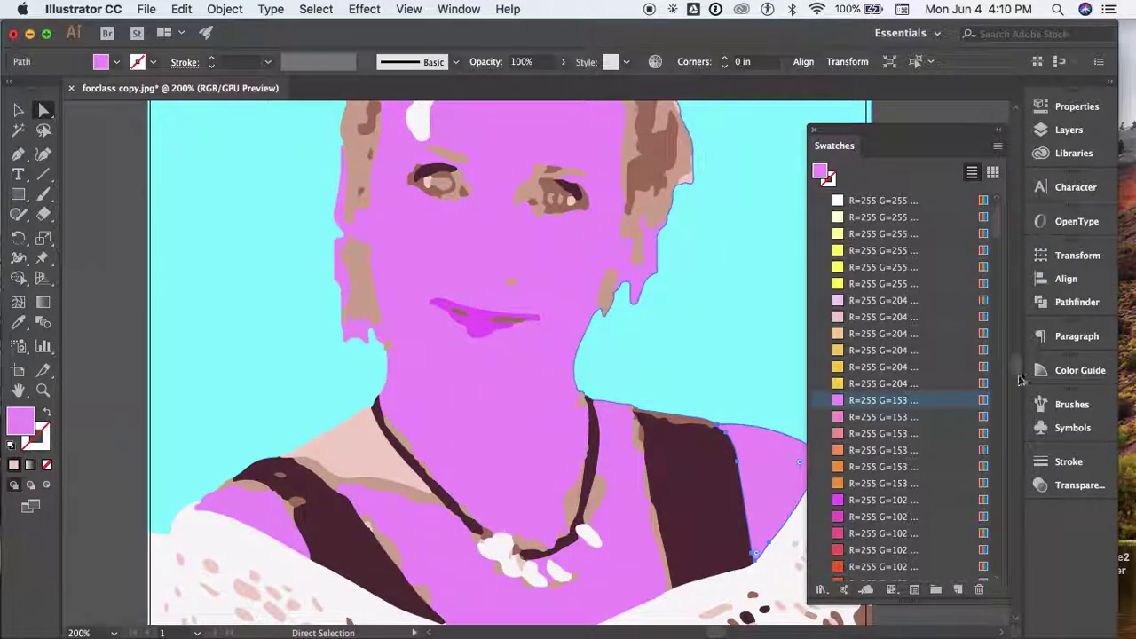
scroll(919, 476, down, 4)
click(840, 451)
click(507, 320)
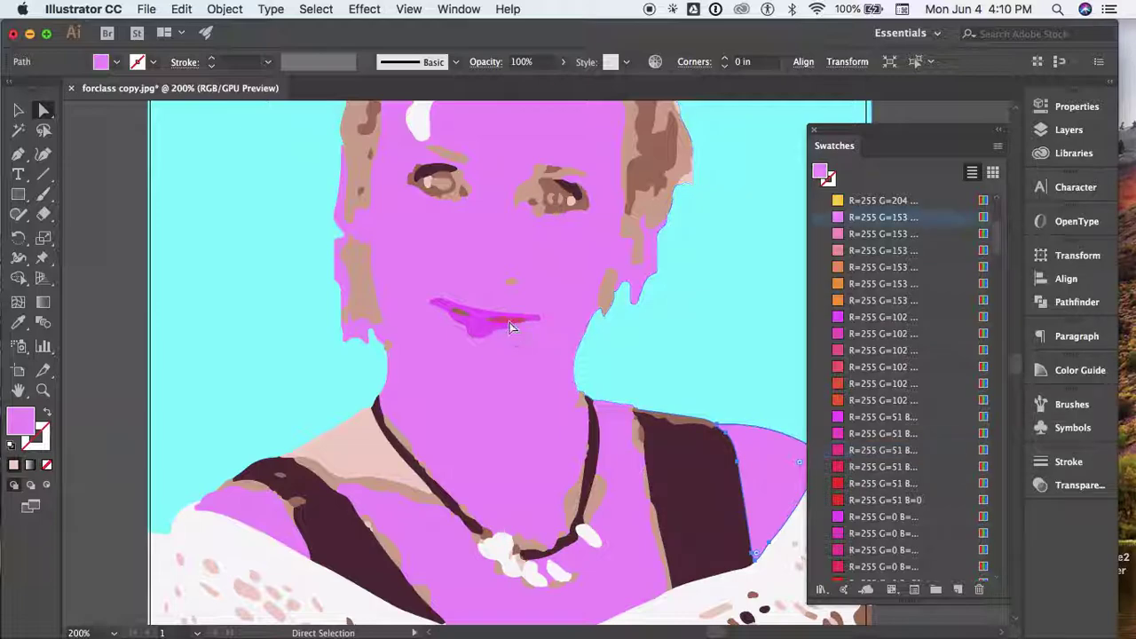
drag(839, 435, 480, 355)
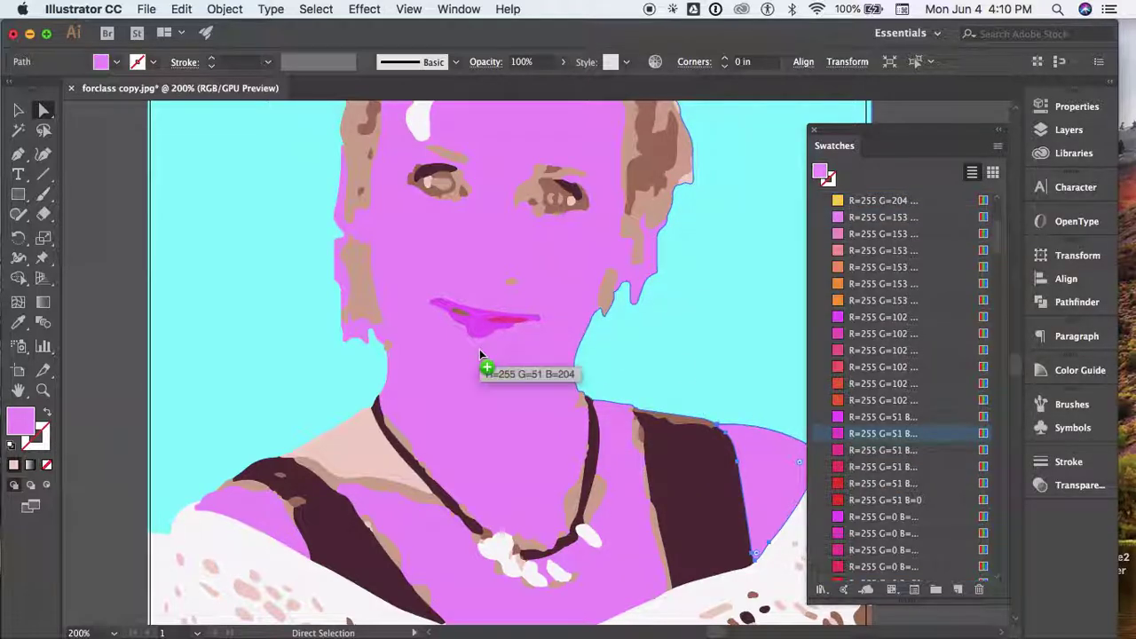
drag(457, 315, 461, 315)
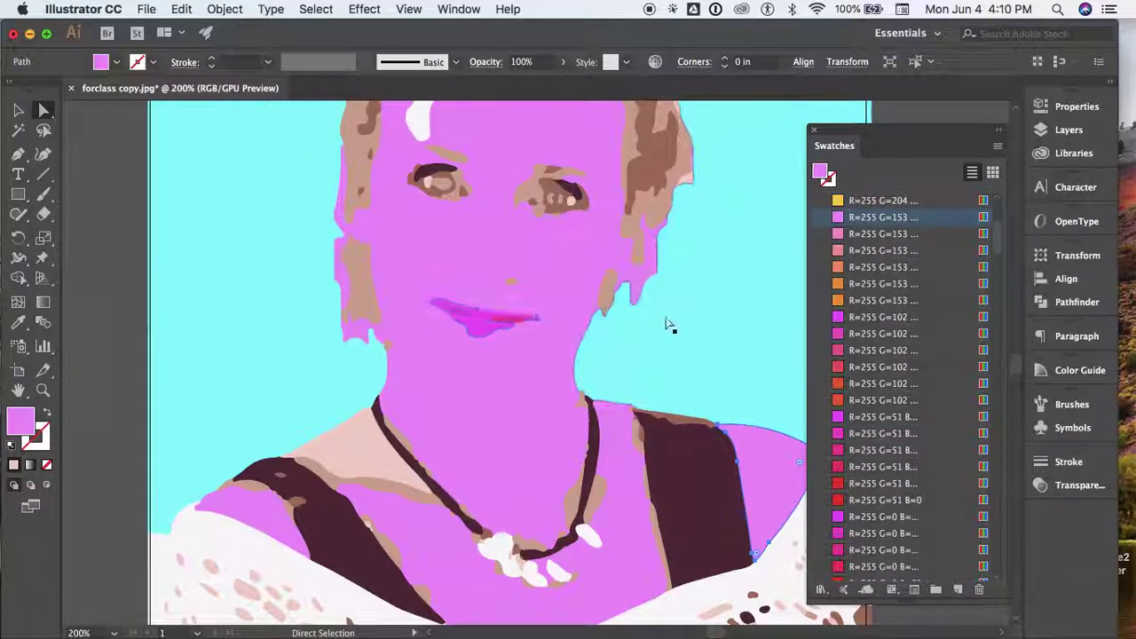
- Select the brown eye shape on the picture's right and fill it with the bright blue-violet R=102 G=102 swatch
click(586, 211)
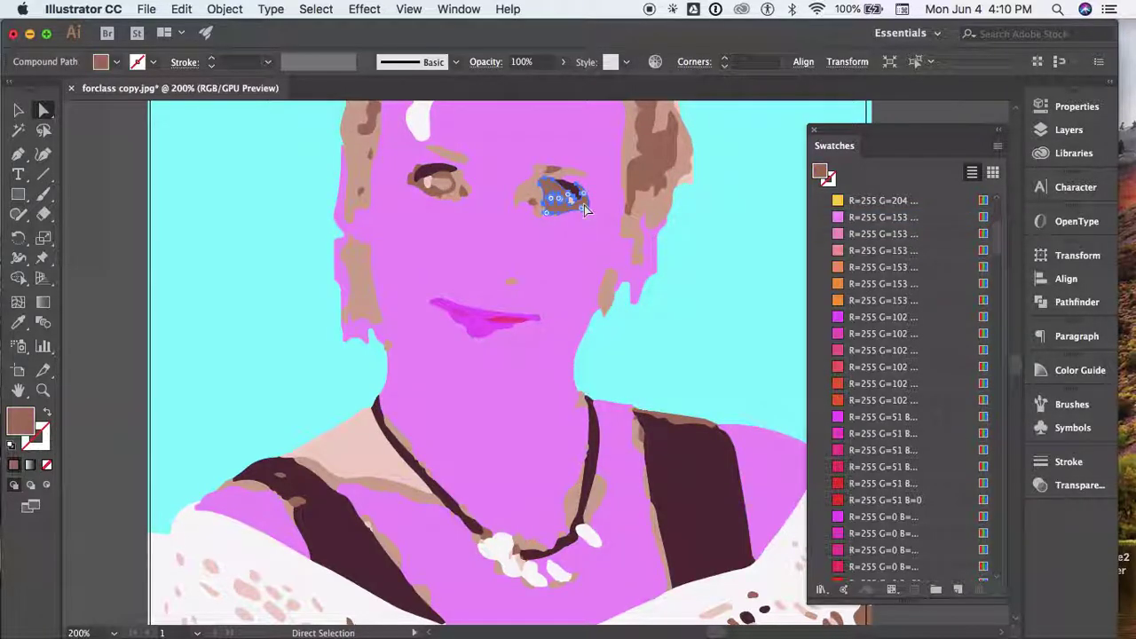
scroll(865, 470, down, 2)
scroll(865, 470, up, 5)
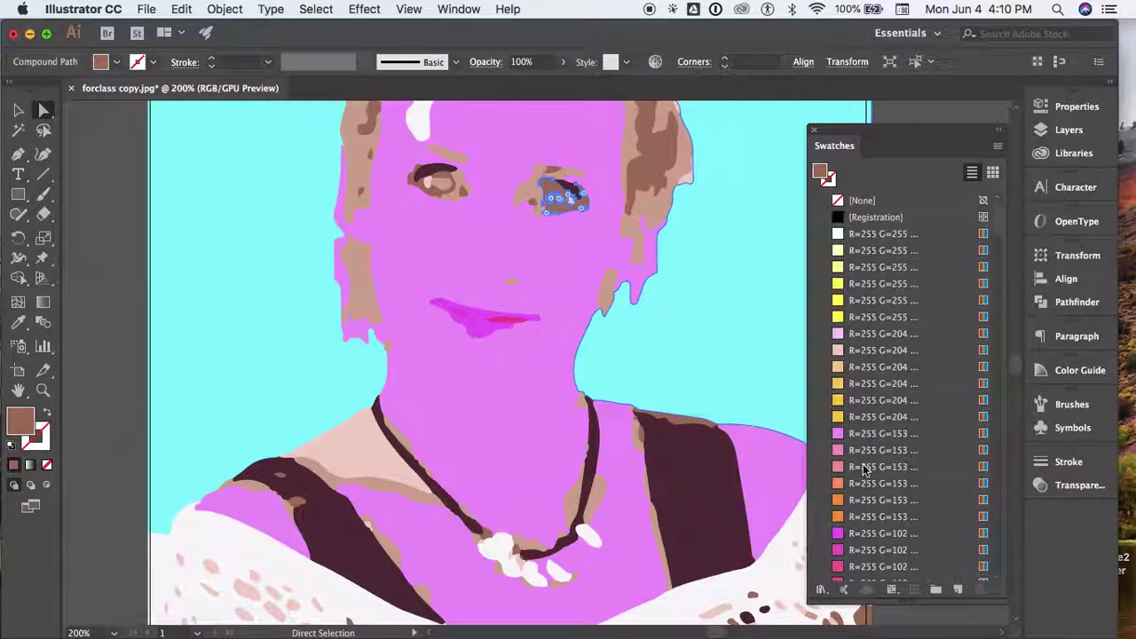
scroll(865, 471, down, 15)
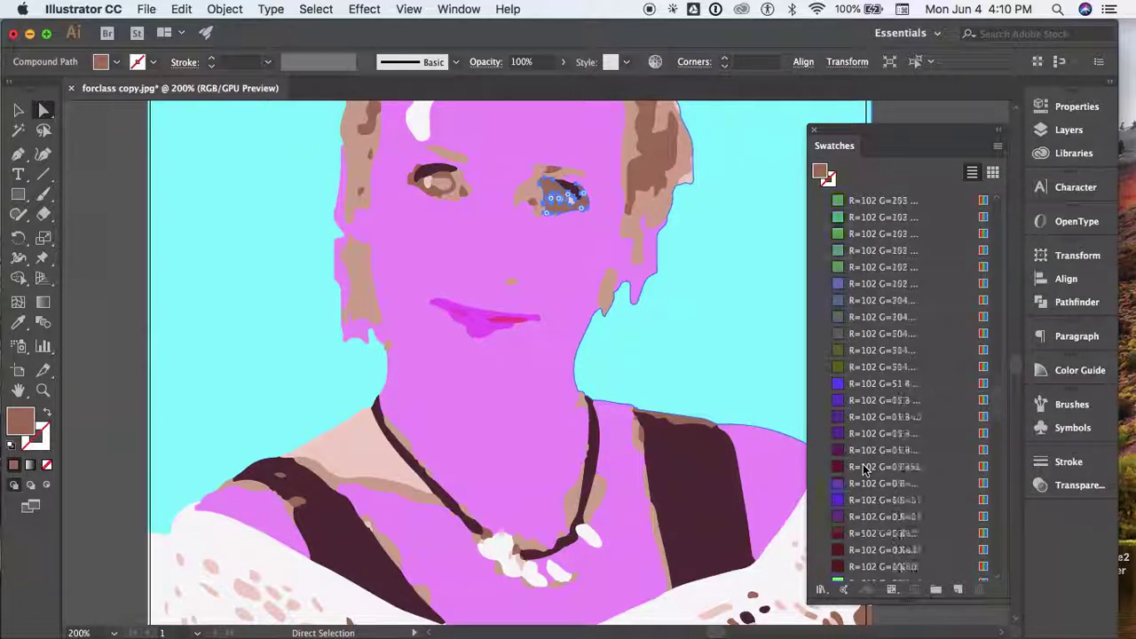
drag(839, 316, 552, 192)
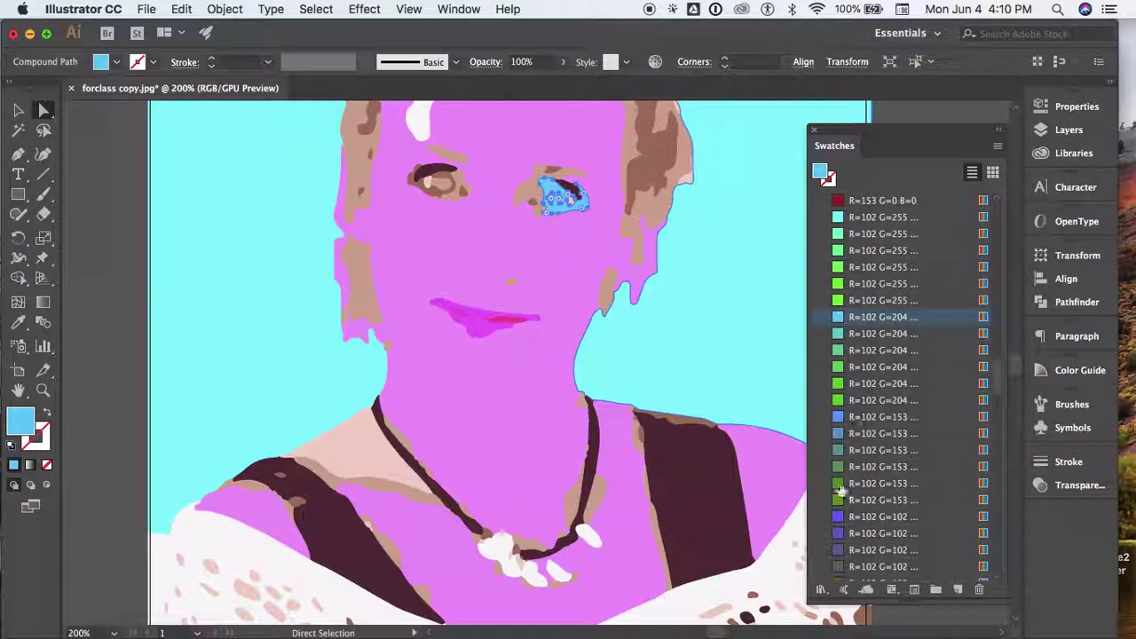
drag(835, 524, 559, 191)
- Fill the beige shape around the right-hand eye with reddish R=204 G=102 and the other eye's outer area with purple R=153 G=51
scroll(868, 288, down, 10)
scroll(867, 289, down, 10)
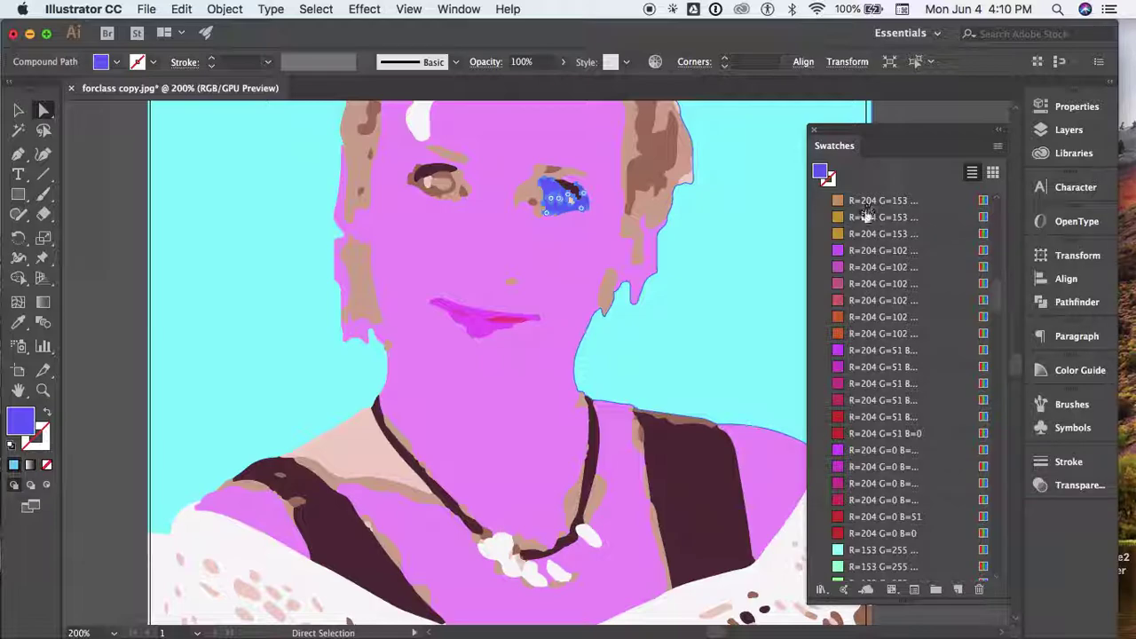
drag(868, 299, 532, 195)
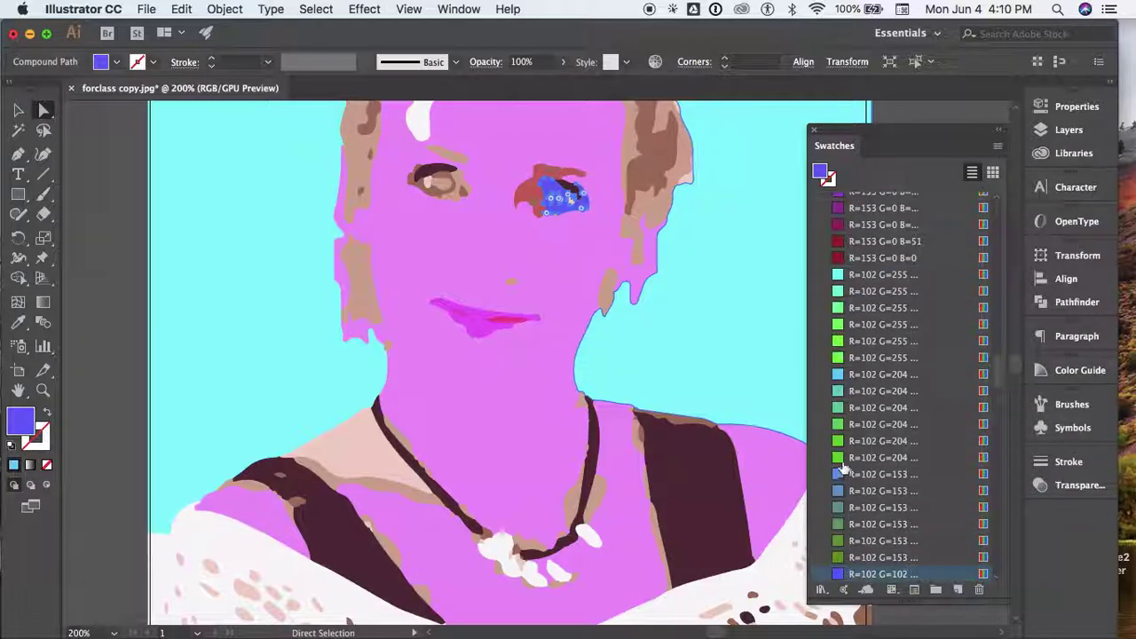
scroll(852, 444, up, 5)
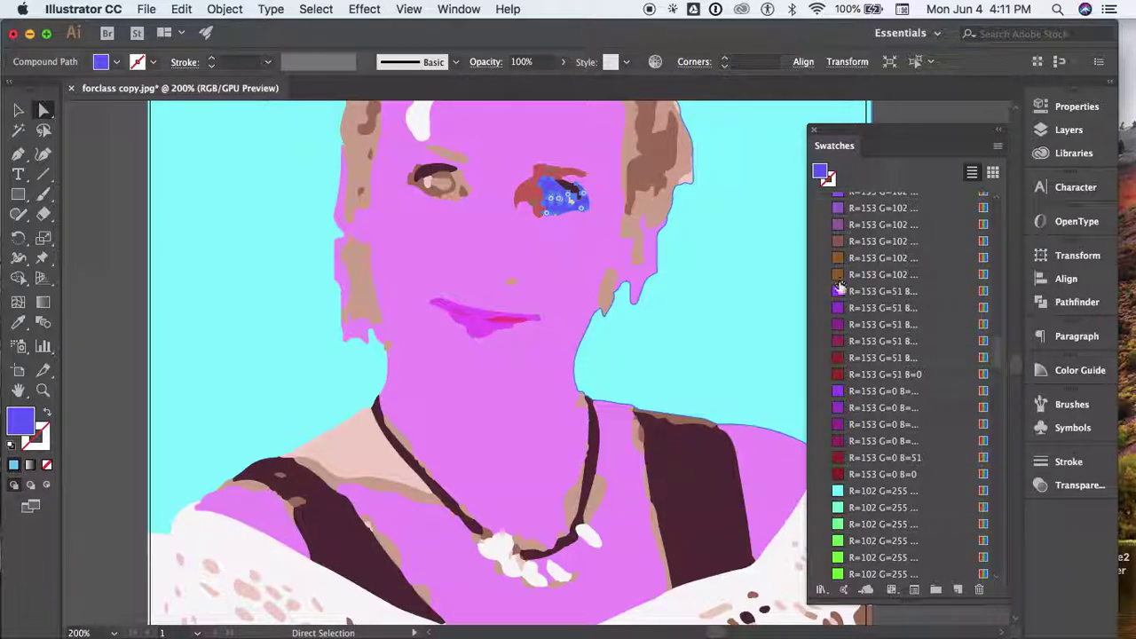
drag(840, 305, 458, 184)
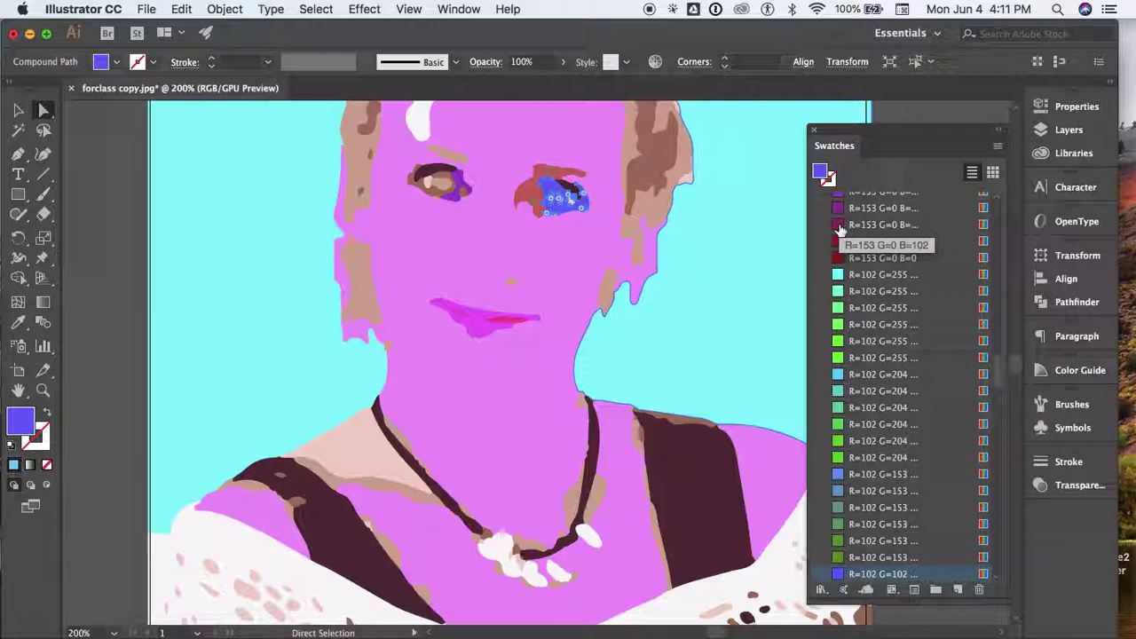
- Fill the left-hand eye with blue-violet R=102 G=102, its iris with R=102 G=51, and the white forehead highlight with violet R=153 G=102
drag(837, 573, 458, 185)
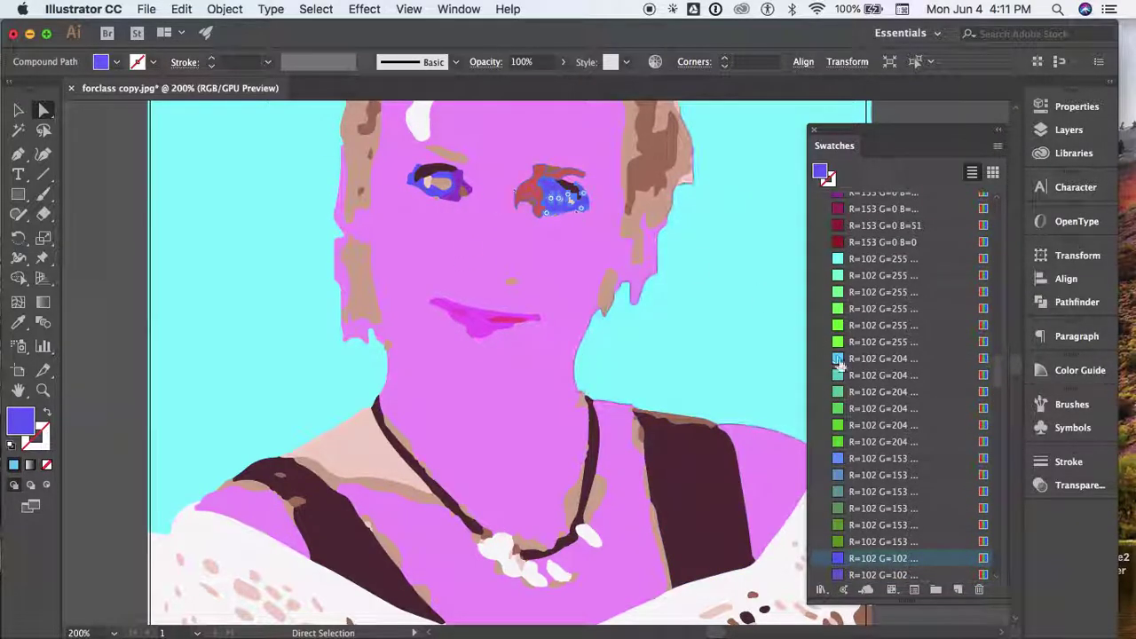
scroll(856, 525, down, 5)
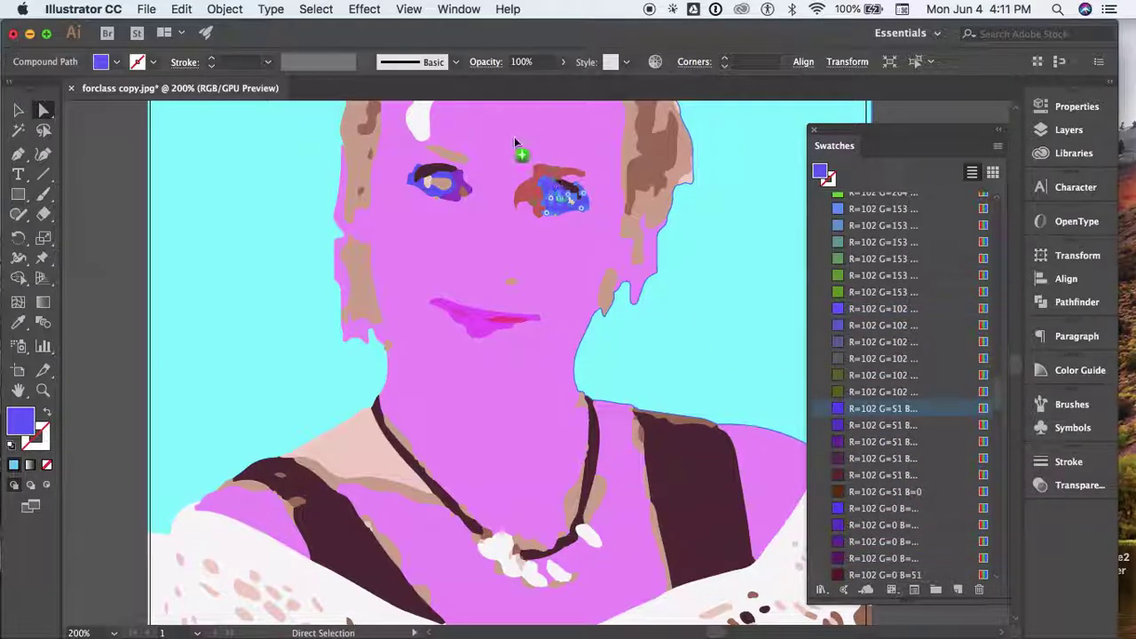
scroll(869, 276, up, 5)
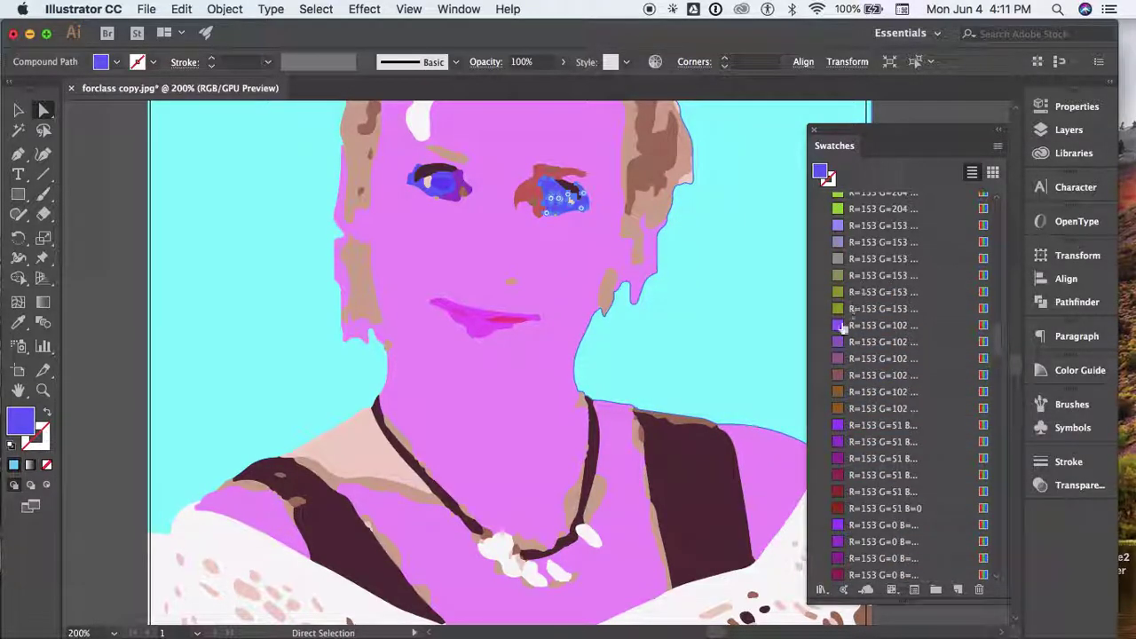
drag(841, 327, 424, 120)
- Apply the dark red R=153 G=0 B=0 swatch to the shape around the right-hand eye, the left-hand eyebrow and the lips
scroll(887, 355, down, 5)
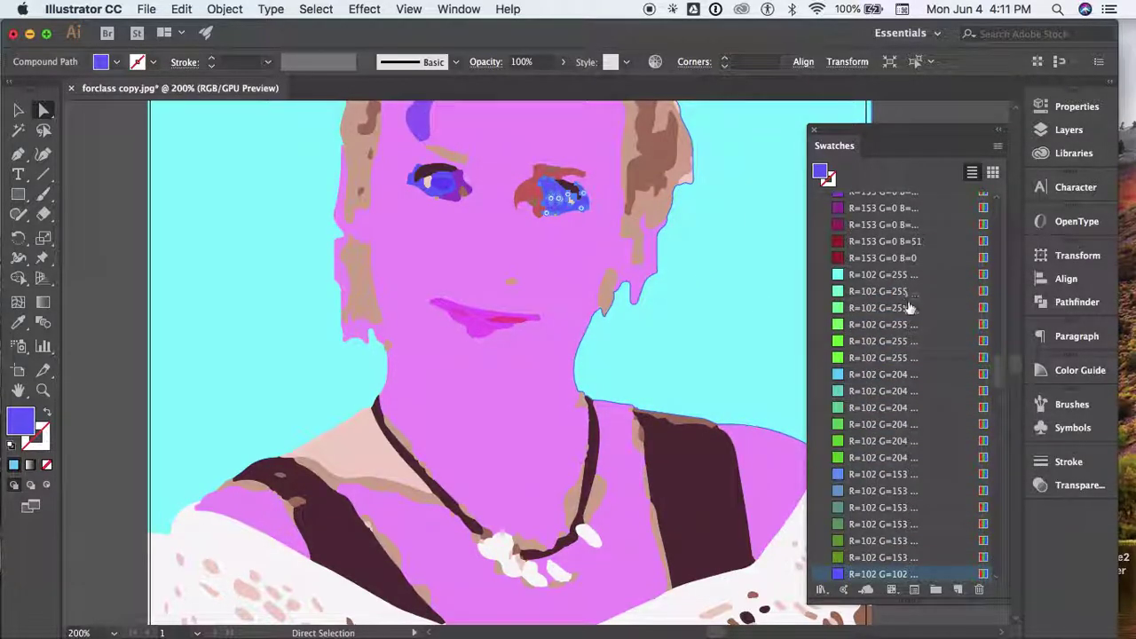
drag(865, 262, 577, 183)
drag(843, 258, 457, 162)
drag(841, 265, 477, 333)
- Recolour the left-hand eye's dark upper lid with purple R=153 G=0 and the small brown patch under the other brow with purple R=153 G=51
scroll(715, 309, up, 3)
click(715, 308)
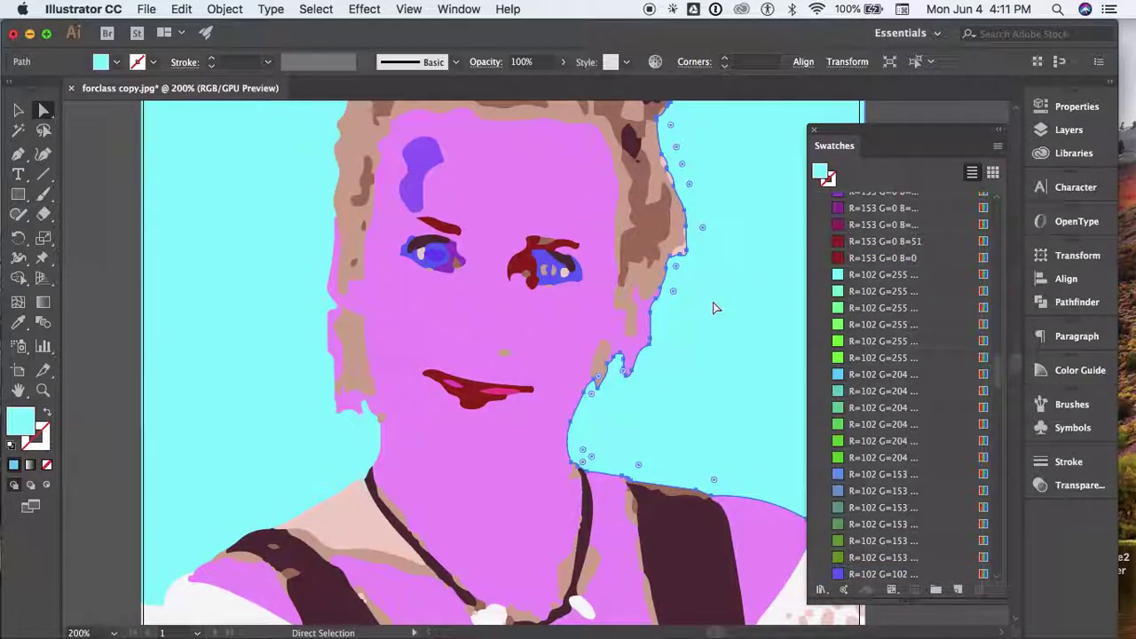
drag(839, 208, 421, 250)
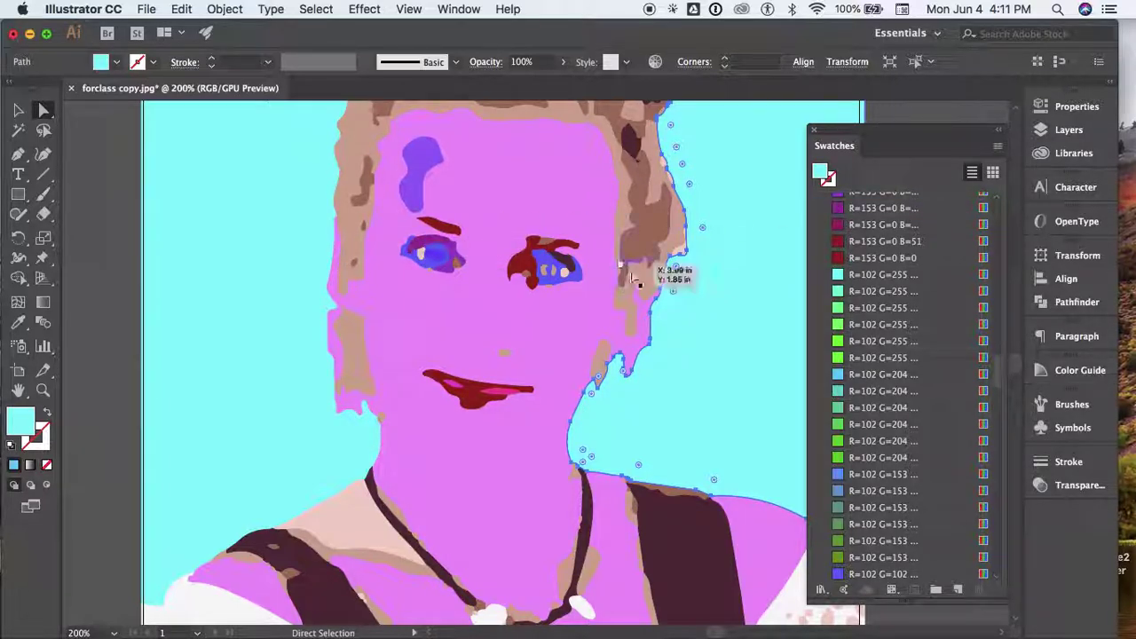
scroll(840, 222, up, 4)
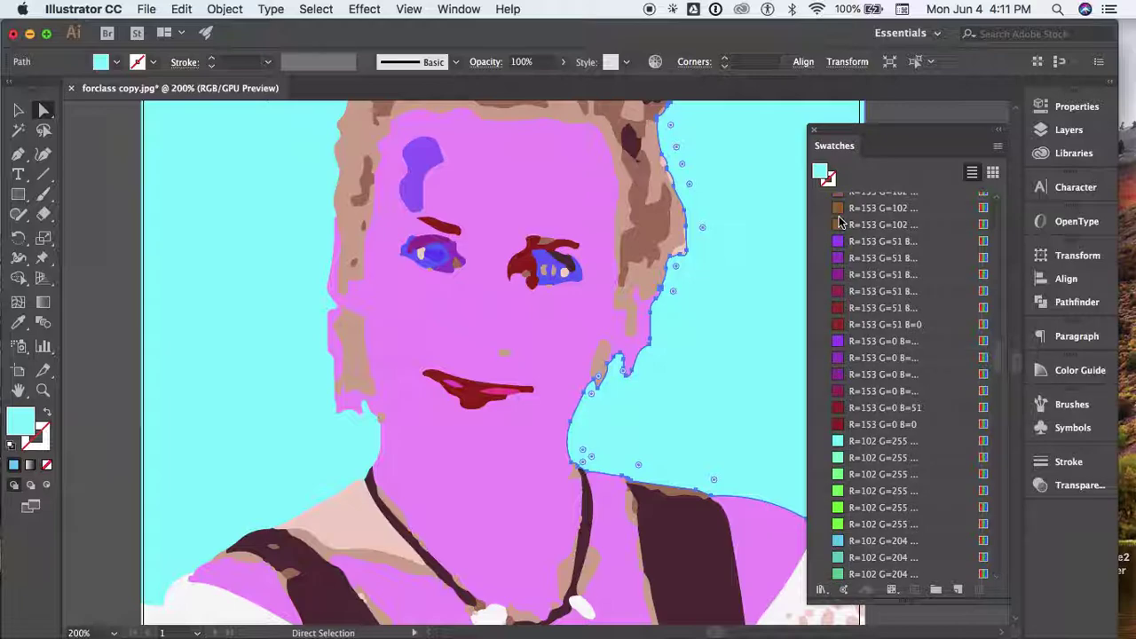
drag(840, 275, 543, 257)
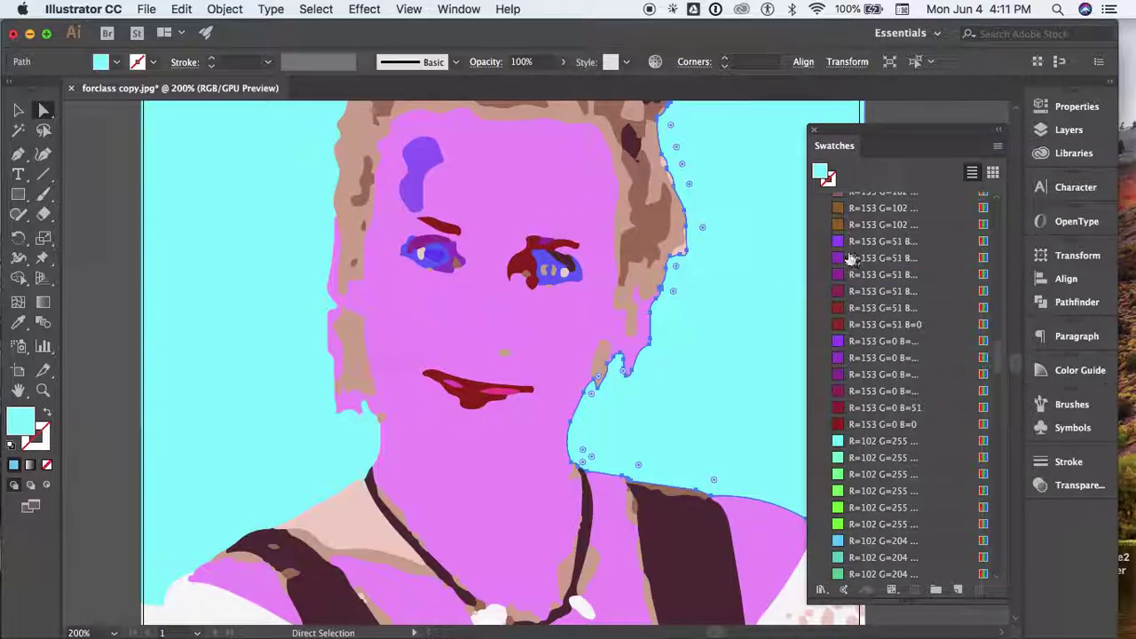
- Fill the small pale highlights in both eyes with the violet R=153 G=51 swatch
drag(839, 245, 546, 271)
drag(838, 249, 581, 288)
drag(836, 244, 423, 259)
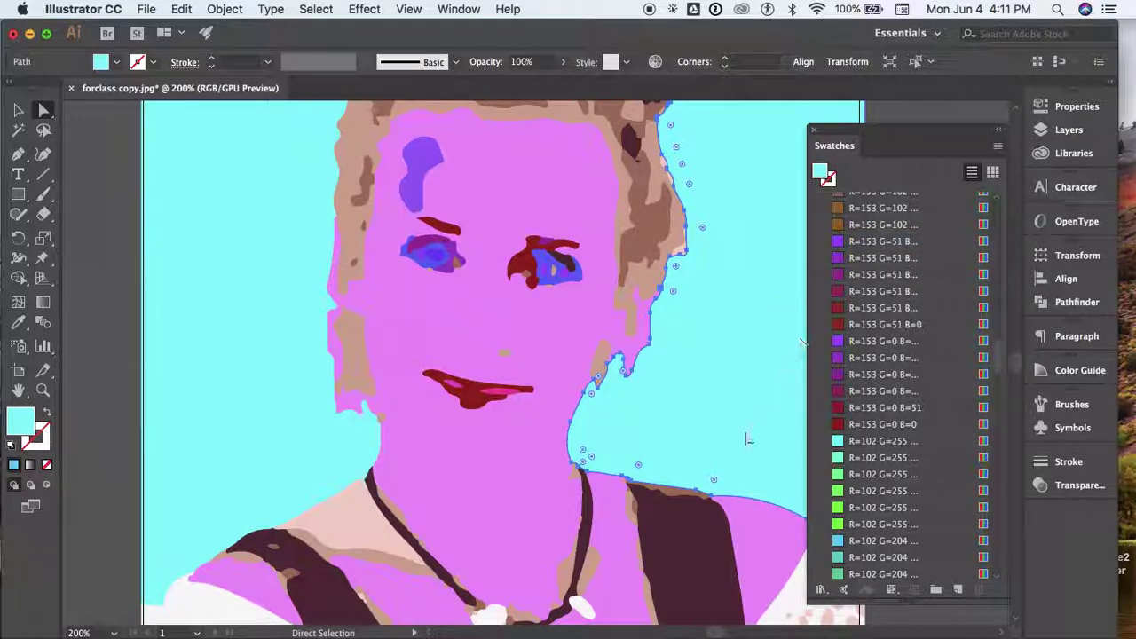
- Fill the remaining pale shoulder shape with R=255 G=153 B=255 and the collarbone shadow below it with orange R=255 G=153 B=102
click(757, 537)
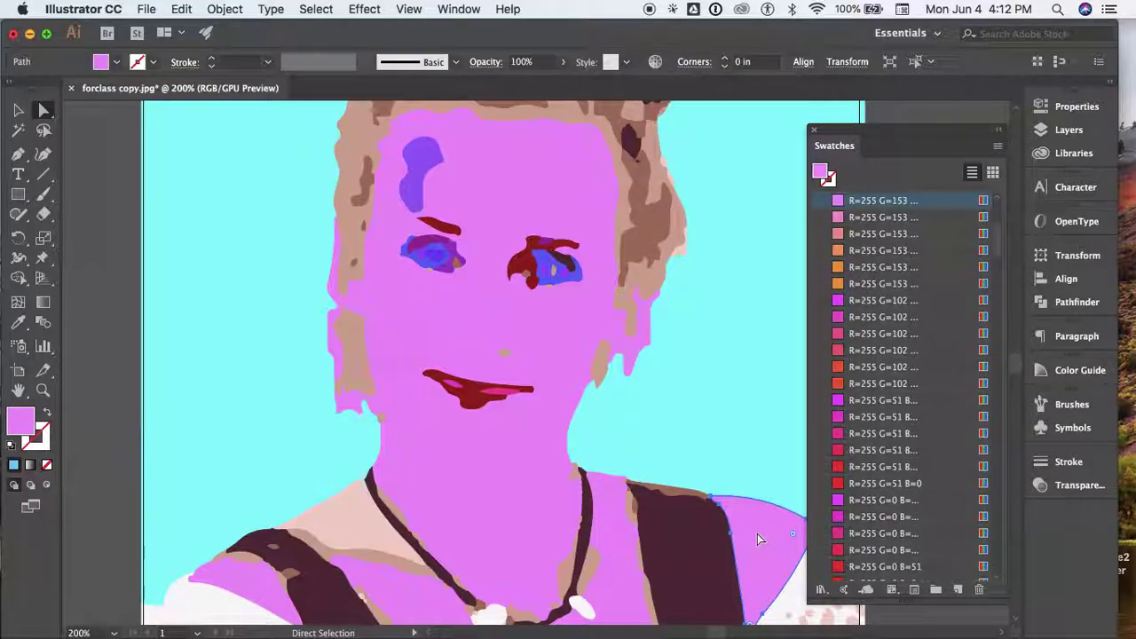
scroll(836, 203, up, 1)
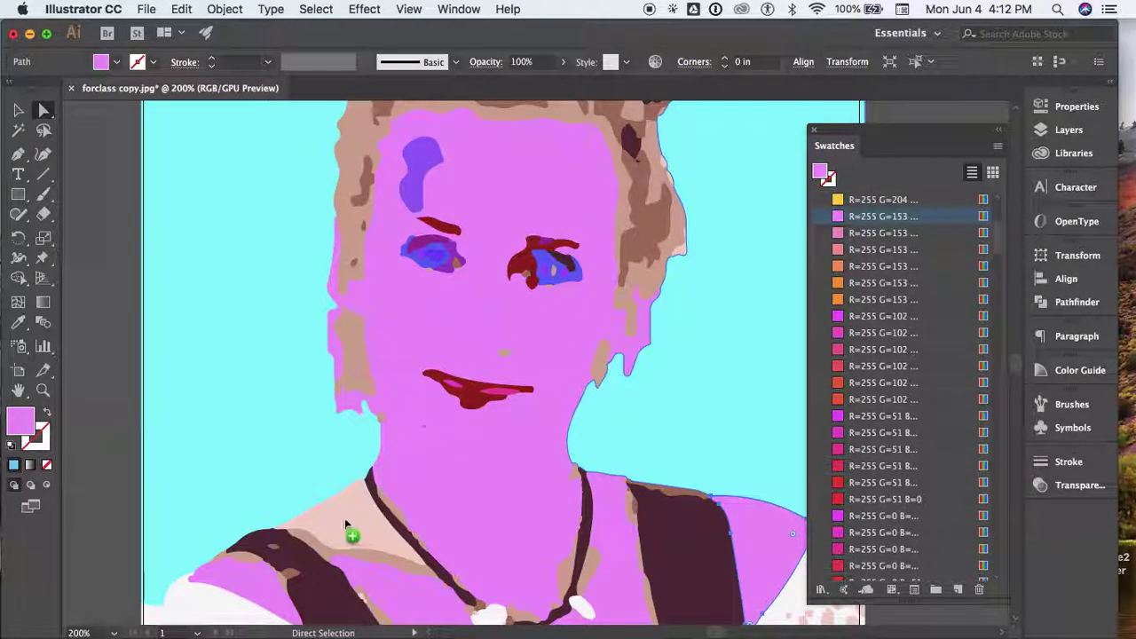
click(839, 267)
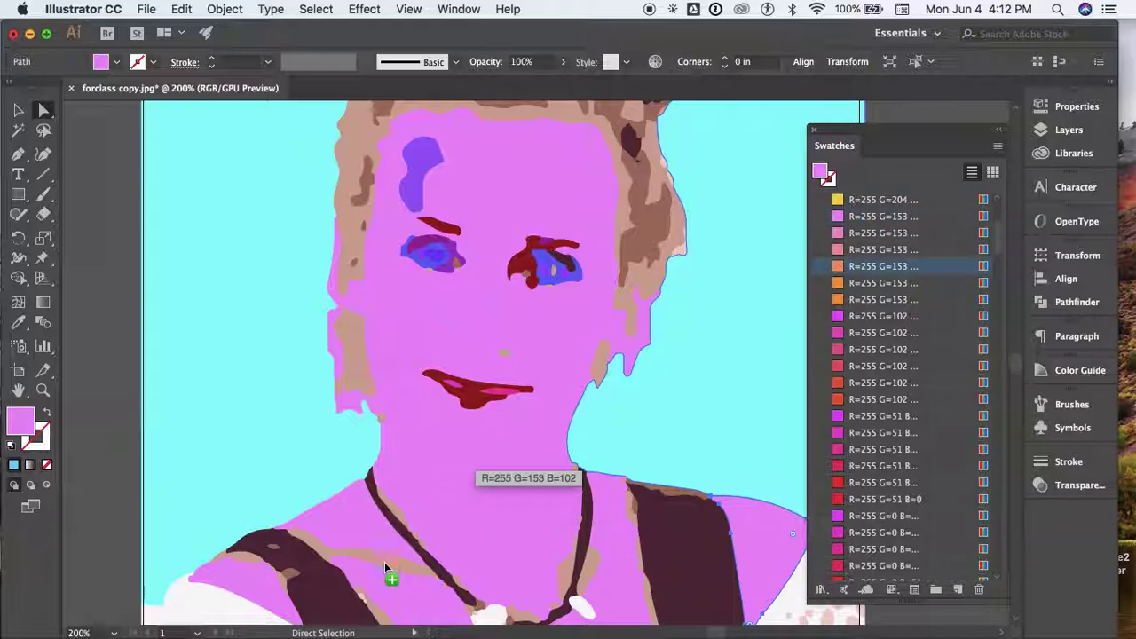
- Recolour the brown shadow above the right-hand strap and the shadows beside the necklace with pink and salmon R=255 G=153 swatches
drag(837, 251, 675, 503)
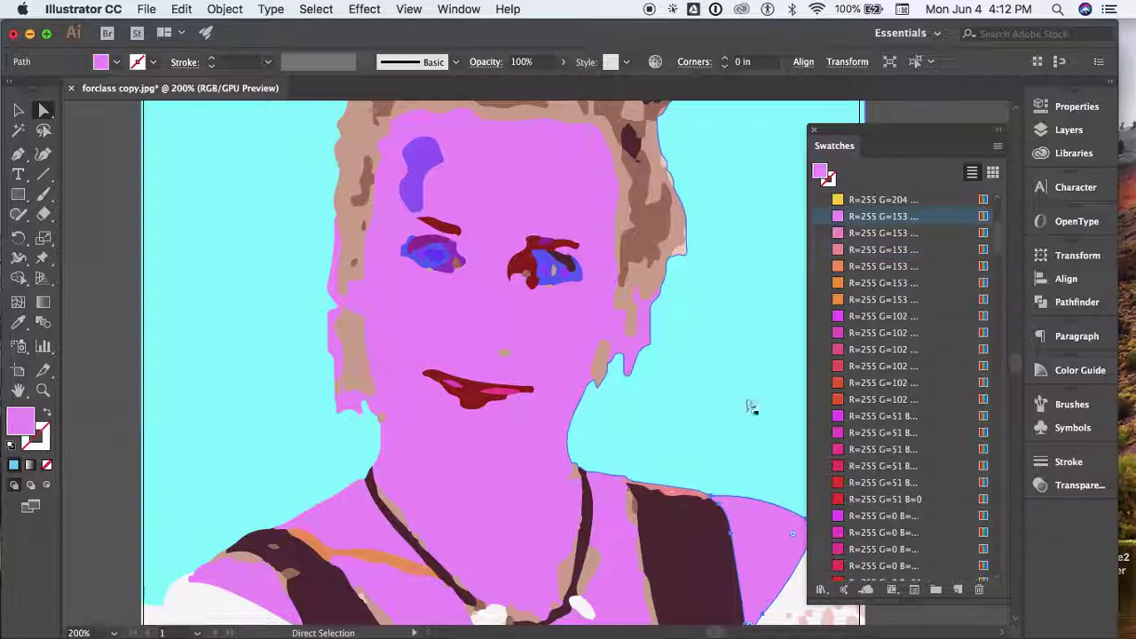
drag(840, 239, 590, 572)
drag(837, 249, 567, 570)
drag(838, 251, 369, 555)
- Recolour the dark red shape around the right-hand eye with a bright purple swatch
scroll(690, 318, up, 5)
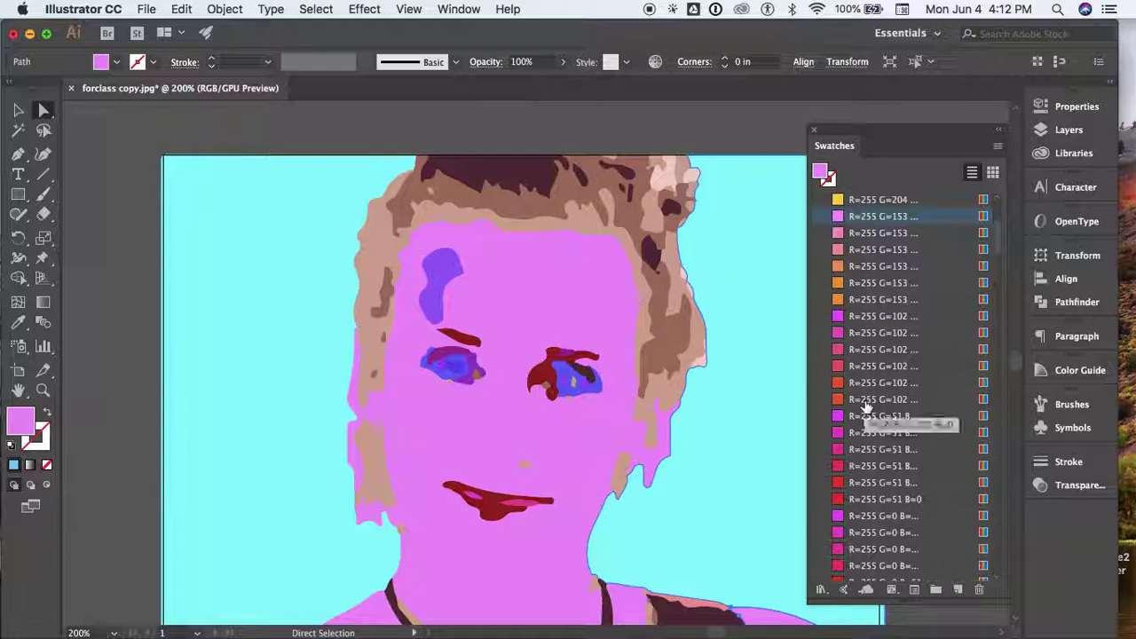
scroll(844, 503, down, 10)
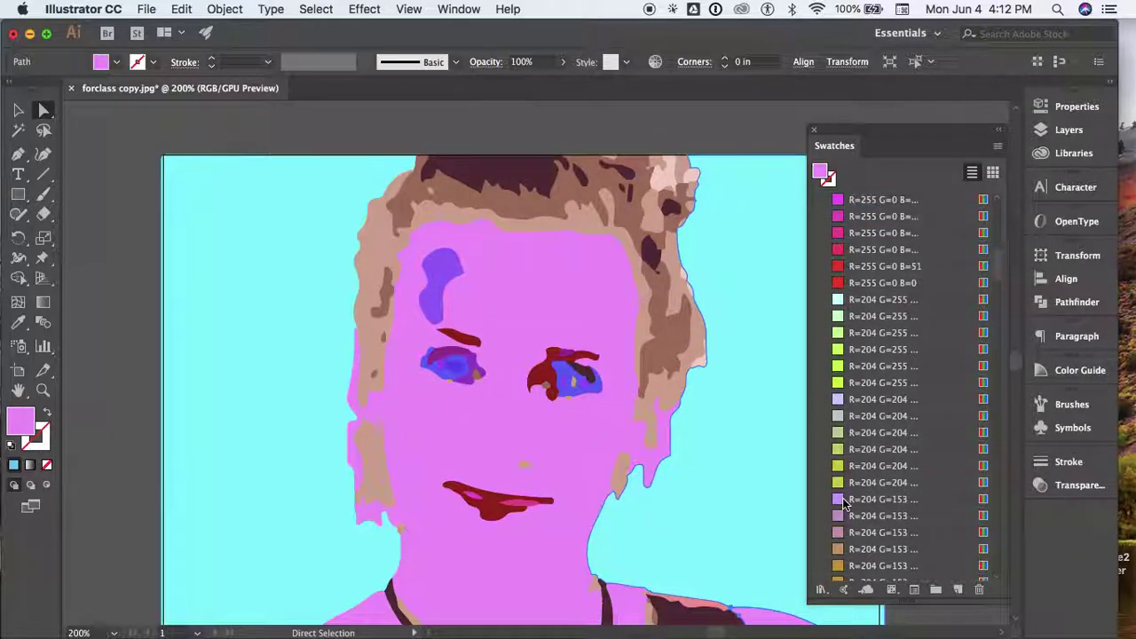
scroll(843, 503, up, 15)
scroll(844, 503, down, 20)
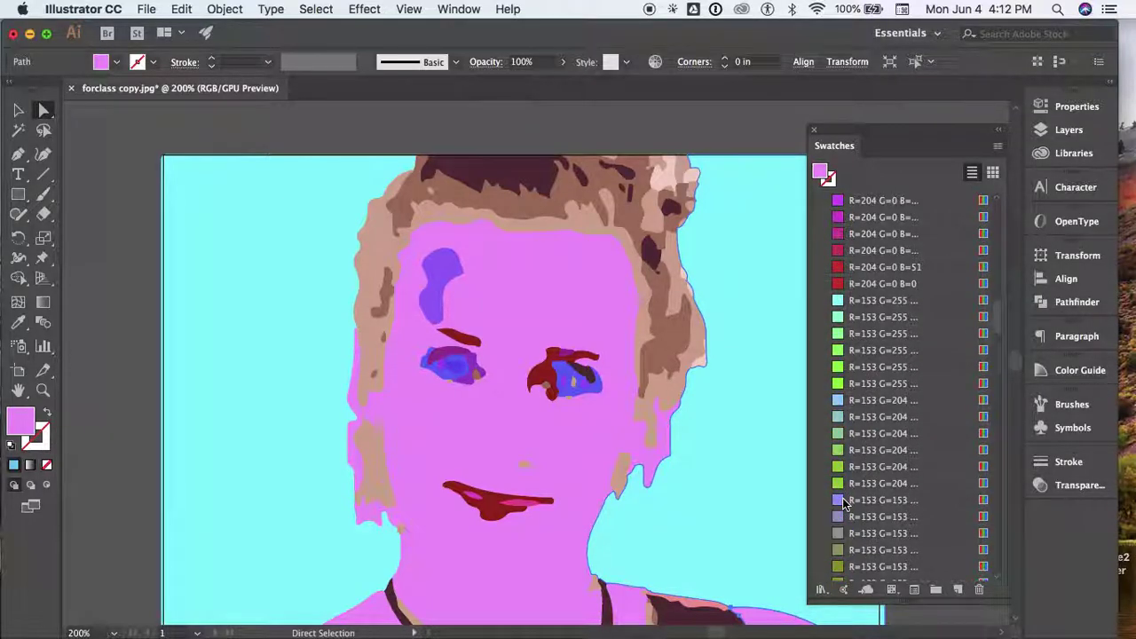
scroll(856, 444, up, 4)
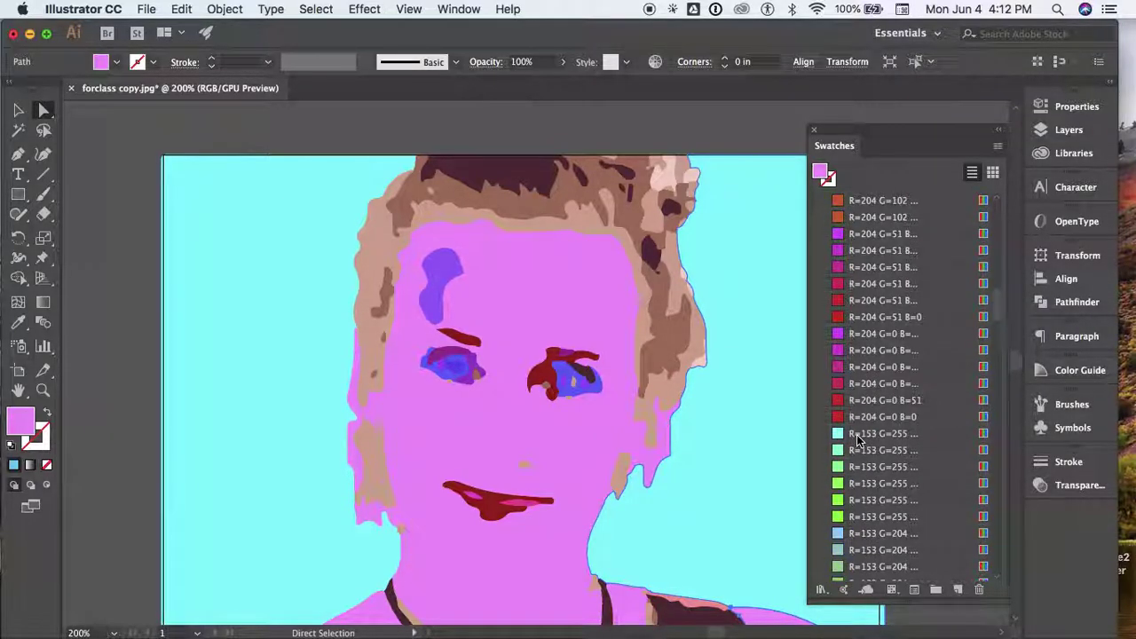
scroll(863, 291, up, 6)
drag(839, 385, 546, 373)
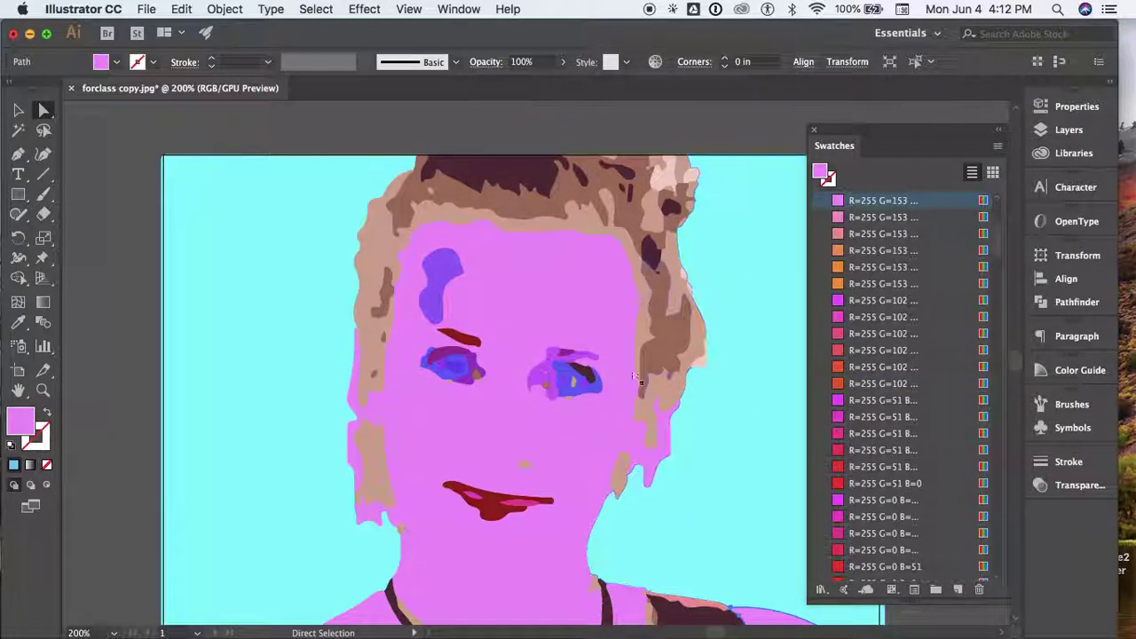
- Fill the left-hand eye's inner area and the right-hand eye's dark lid with magenta-pink swatches, and the small brown eye spots with red-orange R=255 G=102 swatches
drag(841, 399, 468, 385)
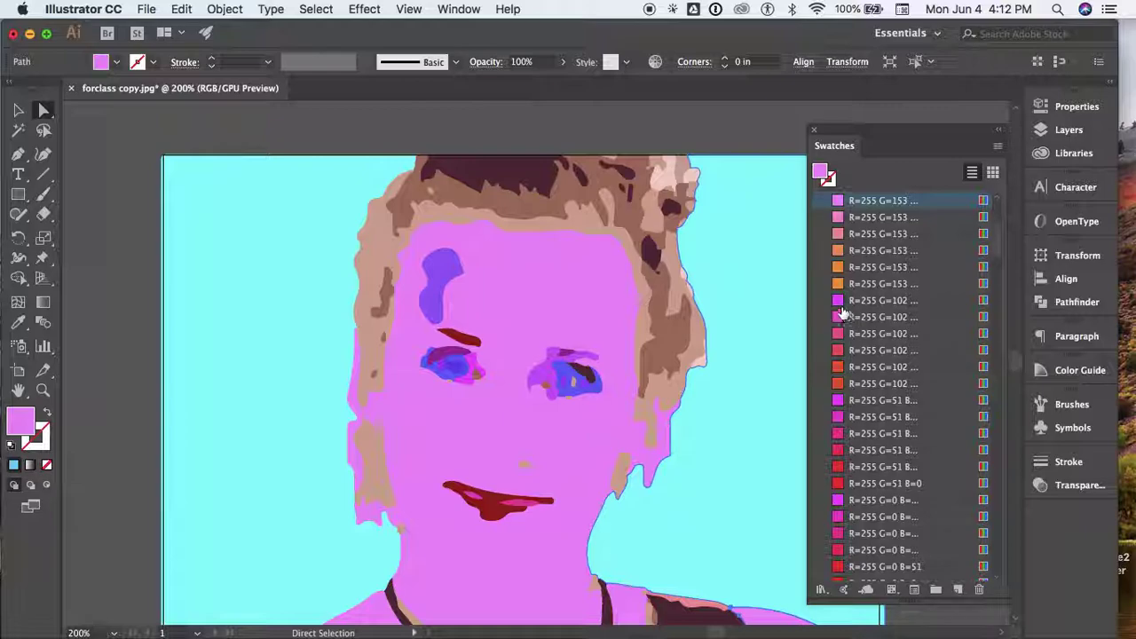
drag(839, 307, 595, 383)
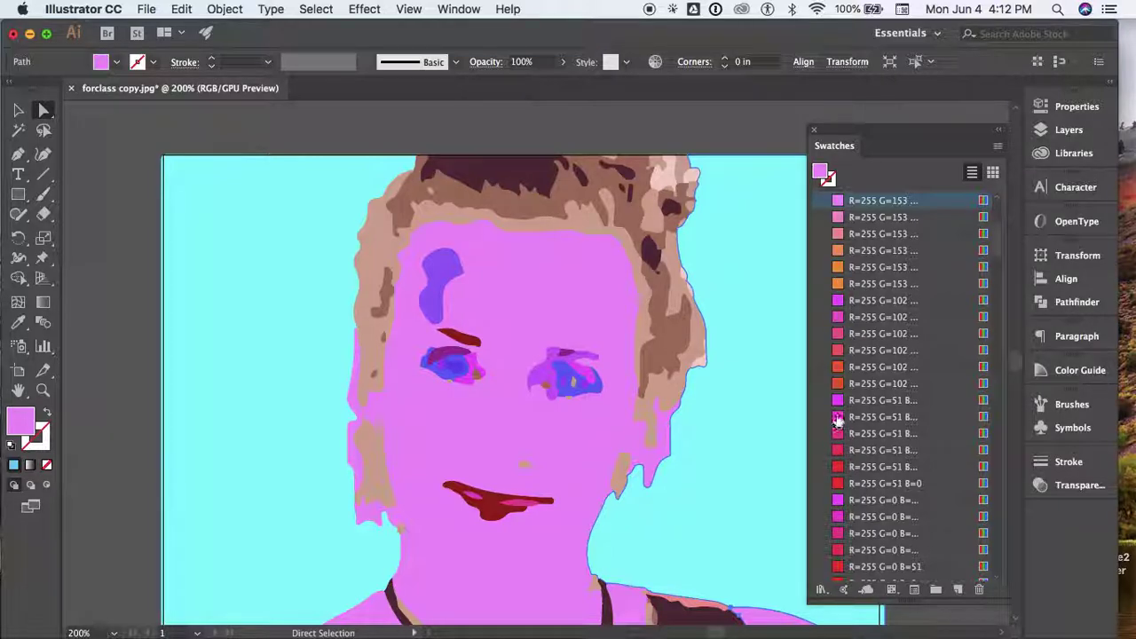
drag(839, 371, 576, 384)
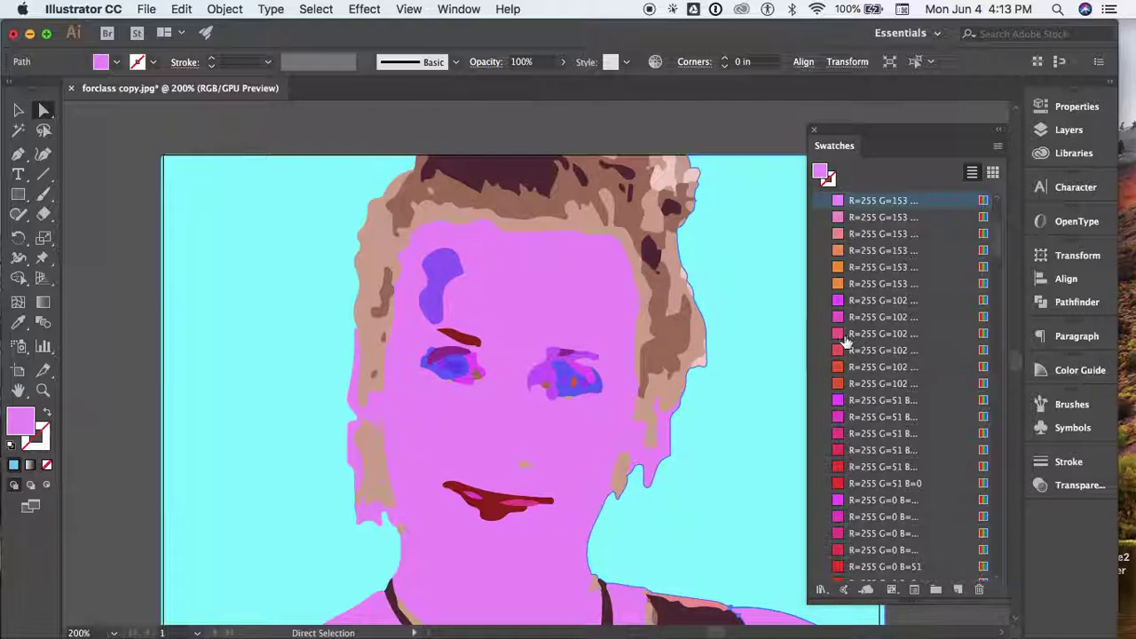
drag(837, 349, 627, 355)
drag(473, 375, 476, 377)
drag(839, 338, 564, 391)
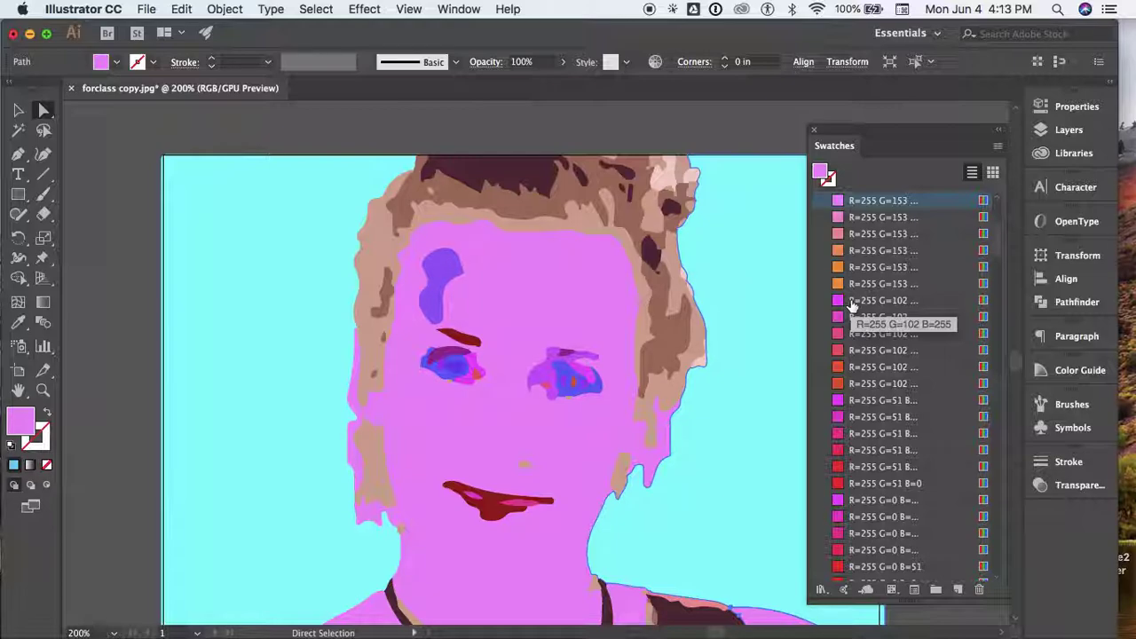
- Try several bright swatches on the forehead highlight and settle on orange R=255 G=153 B=102
drag(837, 300, 446, 272)
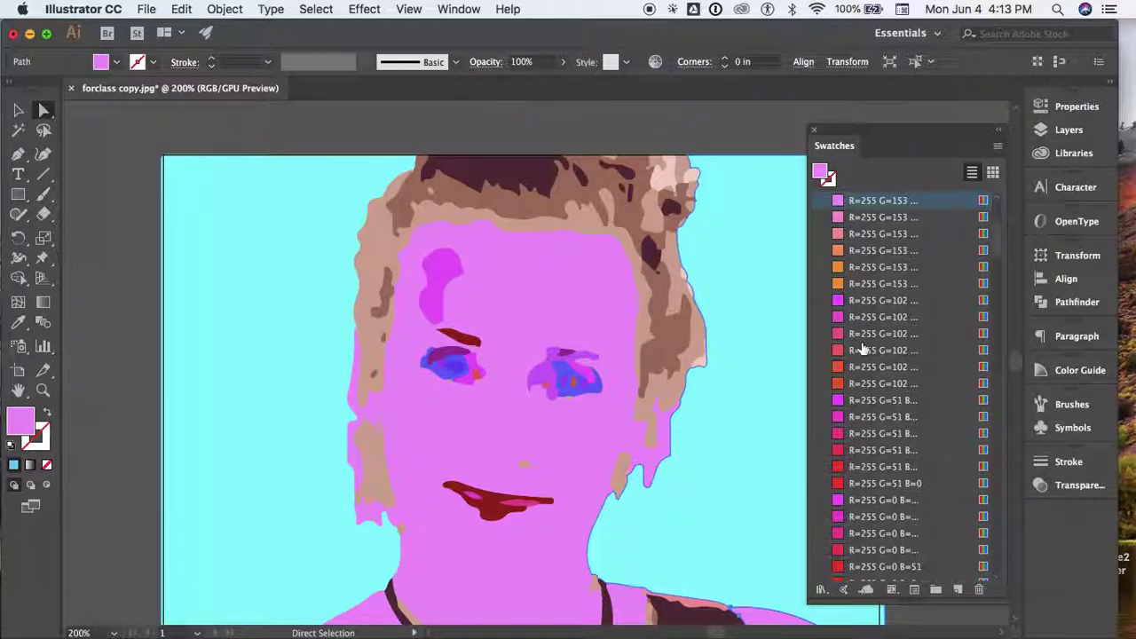
drag(837, 256, 448, 270)
drag(841, 322, 443, 263)
drag(838, 252, 451, 269)
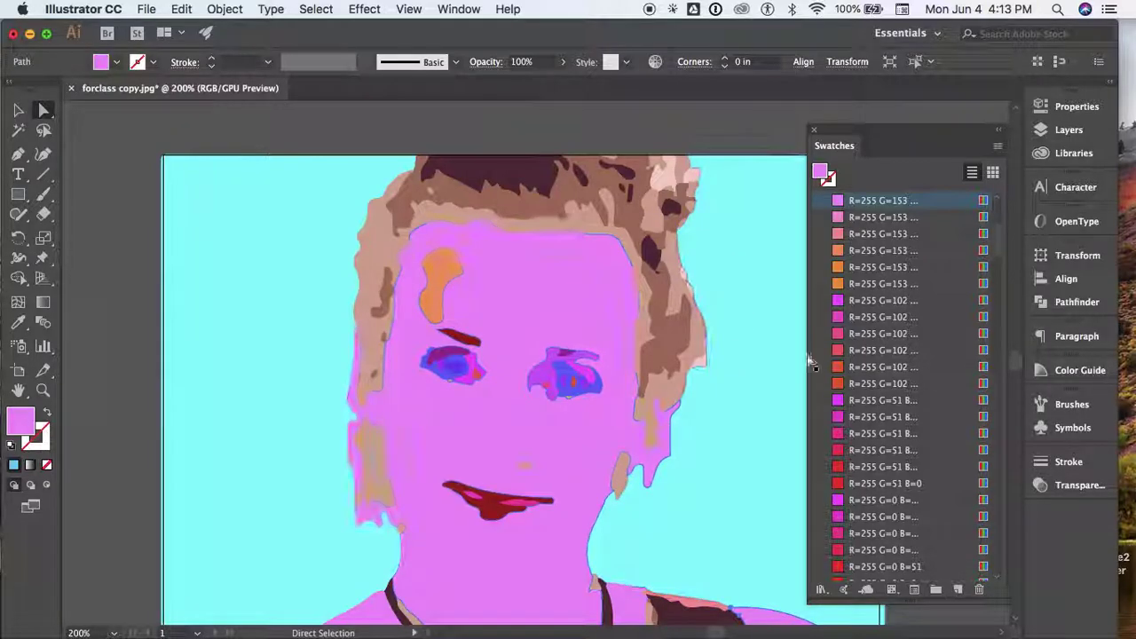
- Fill the mid-brown hair with orange R=255 G=153 swatches and the dark patch on top of the head with salmon R=255 G=153
drag(839, 289, 665, 329)
drag(839, 268, 541, 213)
drag(836, 236, 535, 186)
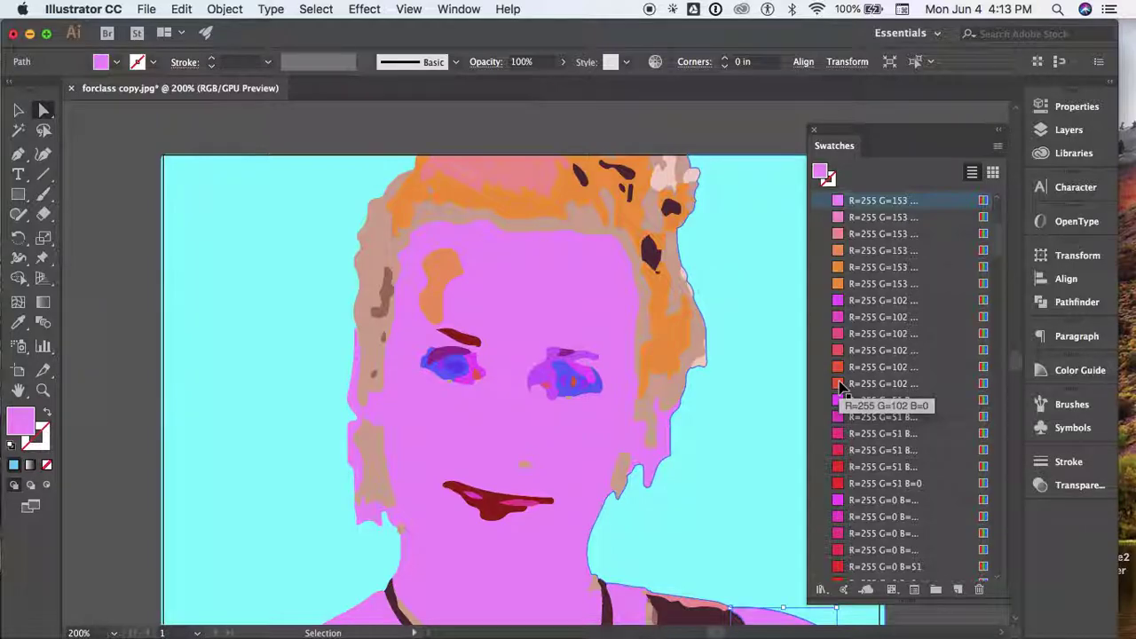
- Deselect the artwork and fill the small purple lid shape above the right-hand eye with red R=255 G=51 B=0
key(super+minus)
key(super+minus)
click(655, 296)
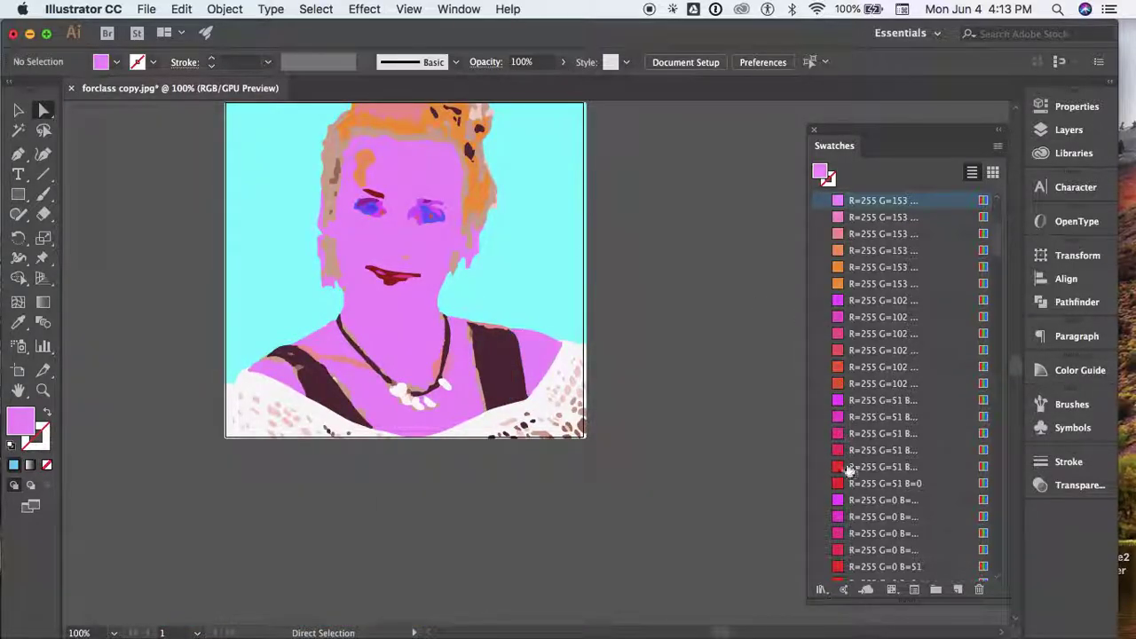
drag(837, 489, 422, 201)
key(super+equal)
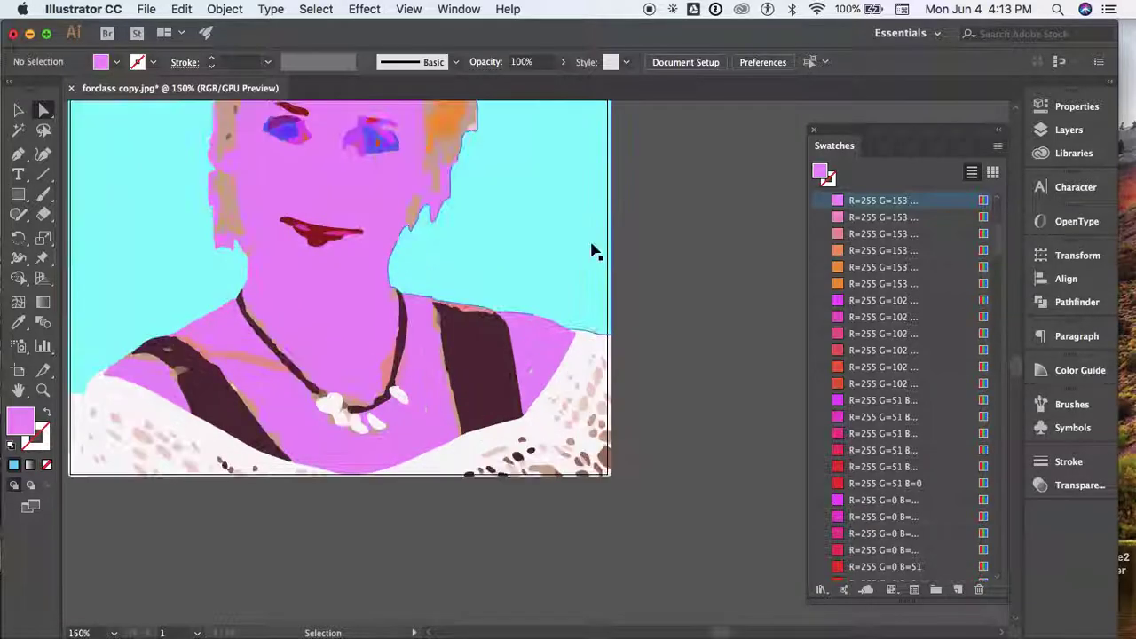
- Try a red R=255 G=51 swatch on the purple shape of the right-hand eye and undo it
key(super+equal)
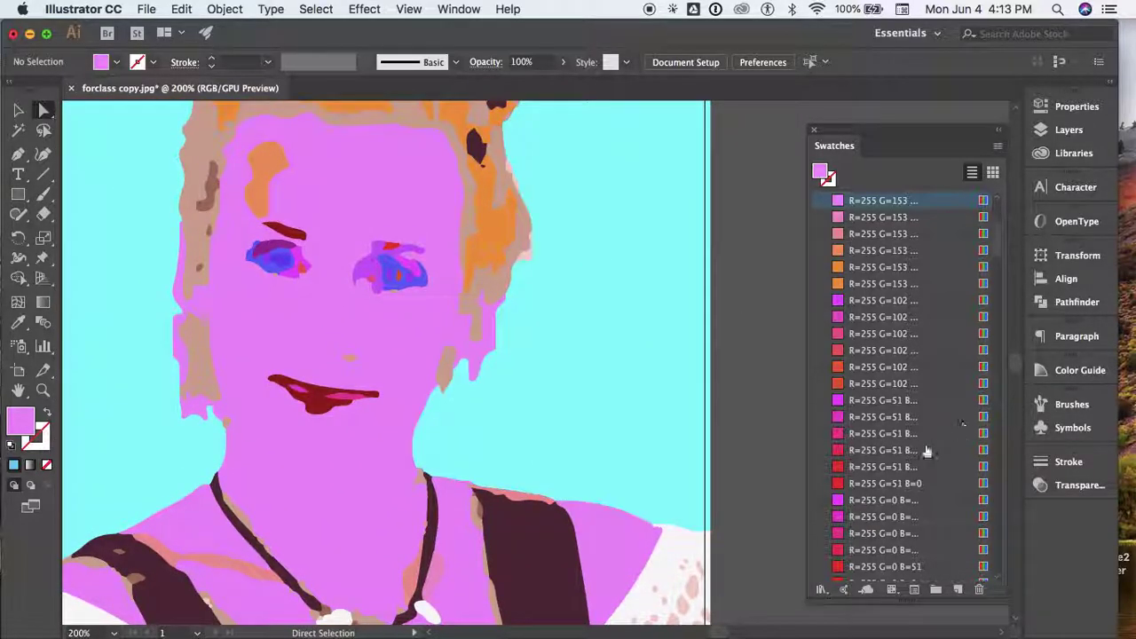
drag(839, 467, 363, 266)
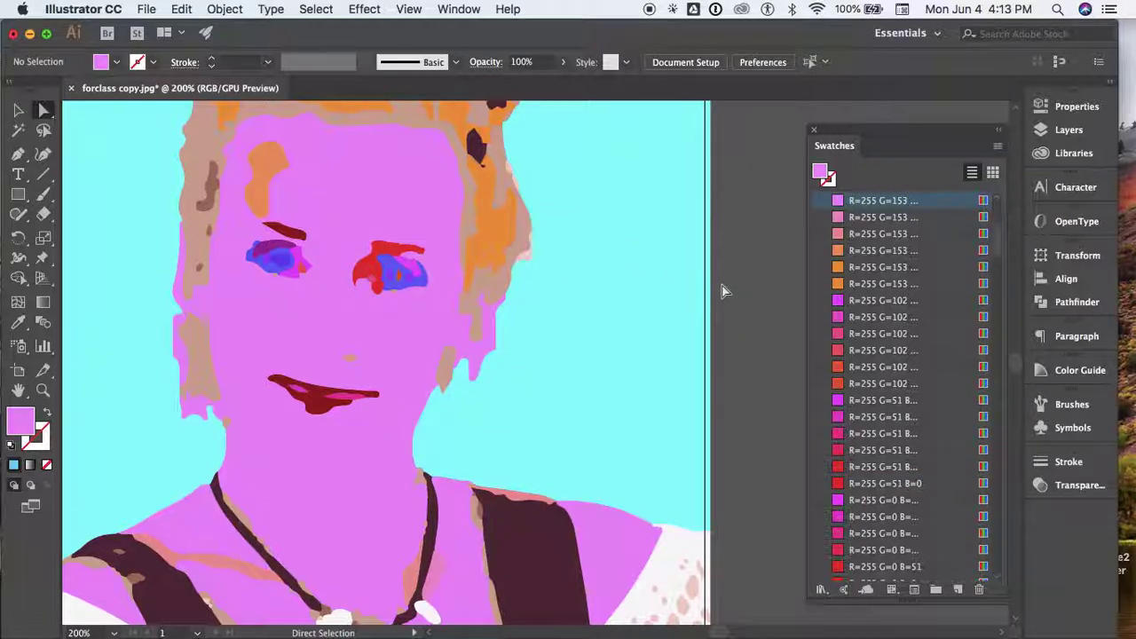
key(super+z)
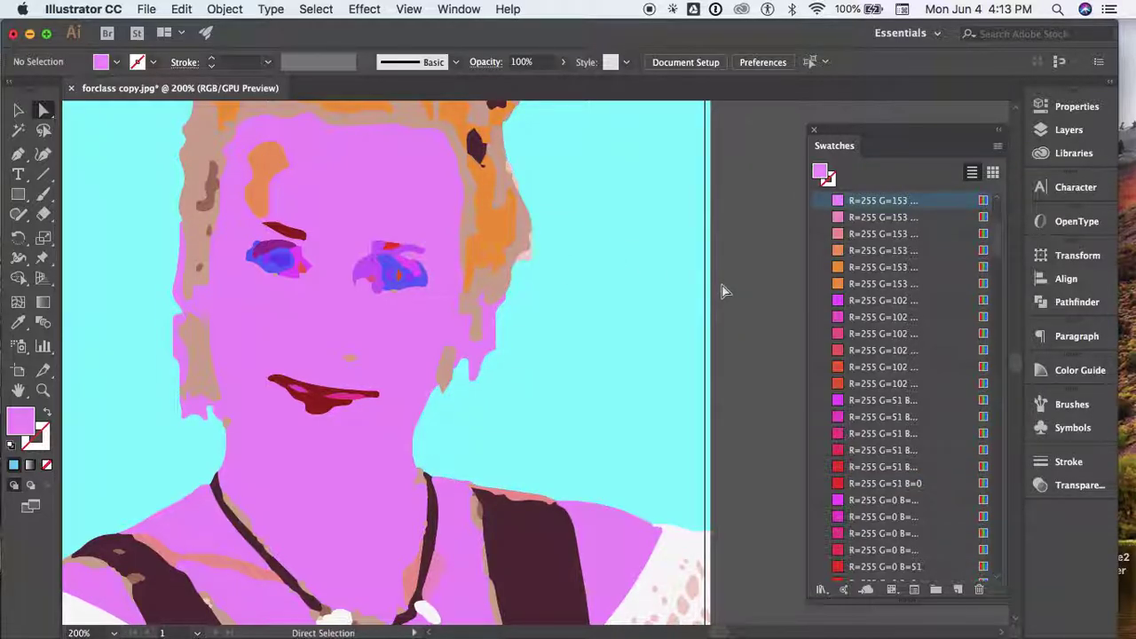
- Fill the small nose spot with a red-orange R=255 G=102 swatch and the dark red lips with a magenta R=255 G=51 swatch
drag(843, 391, 352, 364)
click(837, 416)
drag(785, 419, 324, 410)
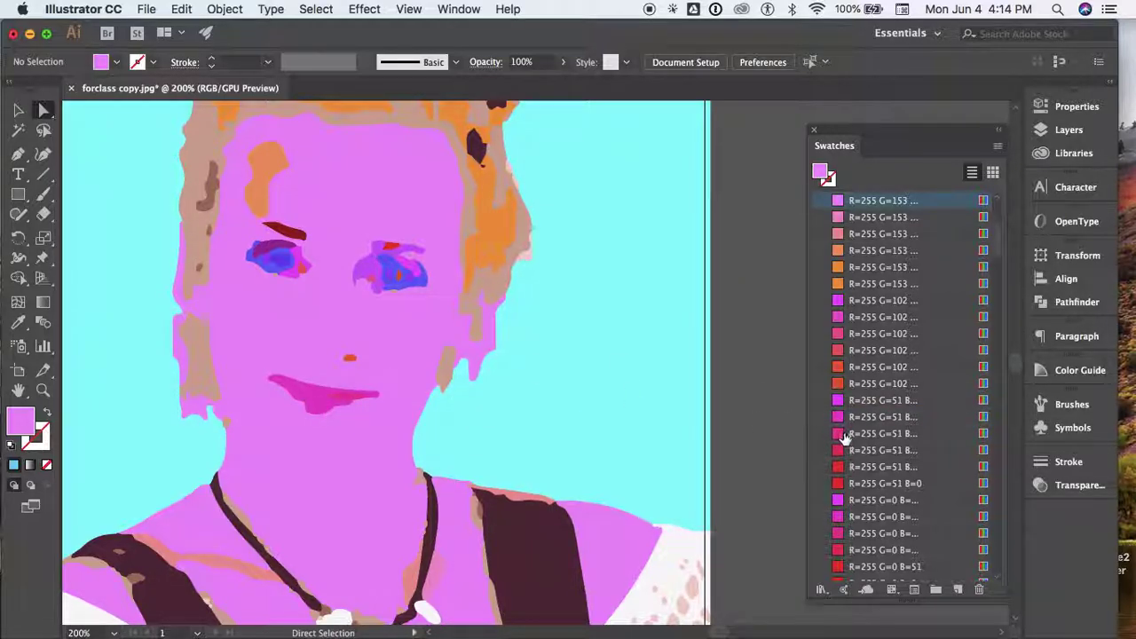
- Fill the light-brown hair sections around the face, including the small patch beside the neck, with red-orange R=255 G=102 swatches
scroll(772, 403, up, 3)
scroll(772, 403, left, 1)
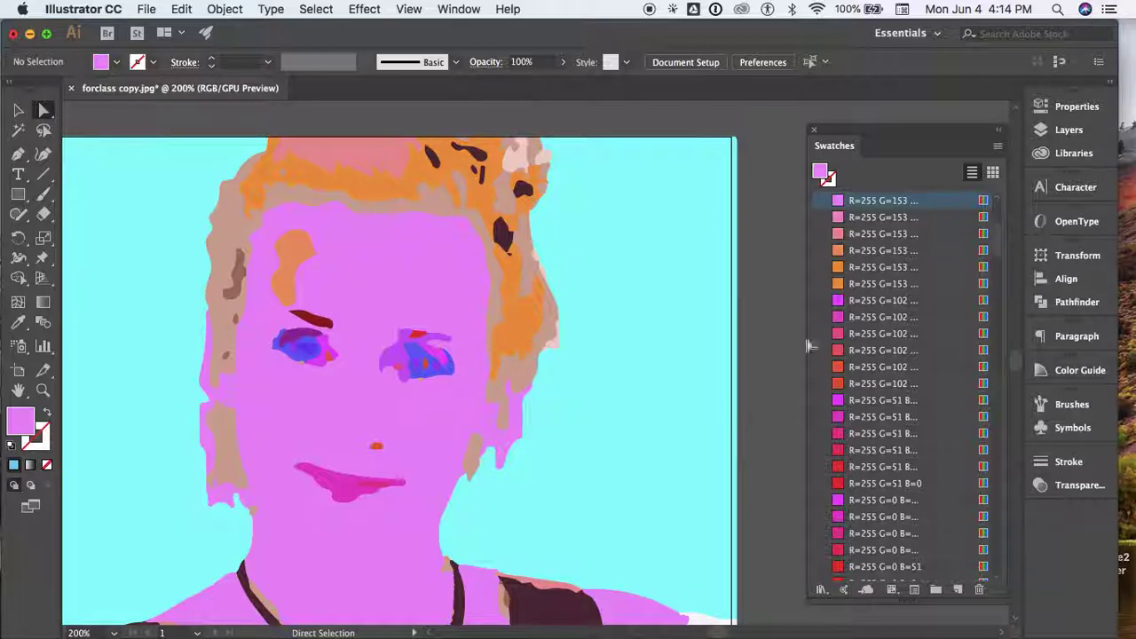
drag(837, 383, 524, 244)
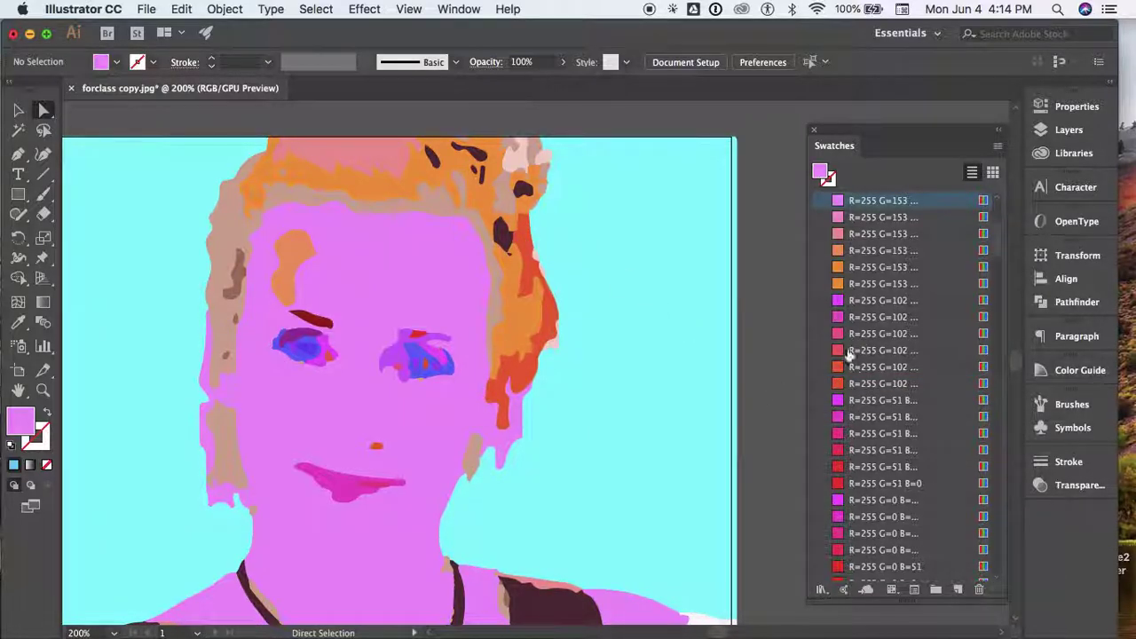
drag(837, 371, 282, 201)
drag(837, 368, 215, 445)
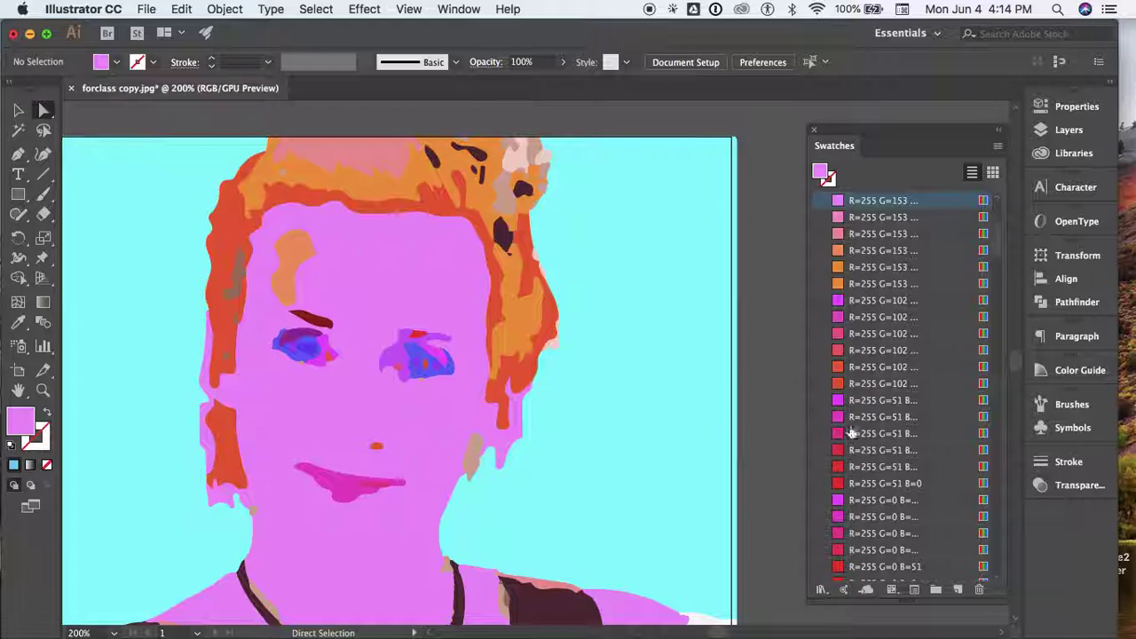
drag(841, 383, 471, 464)
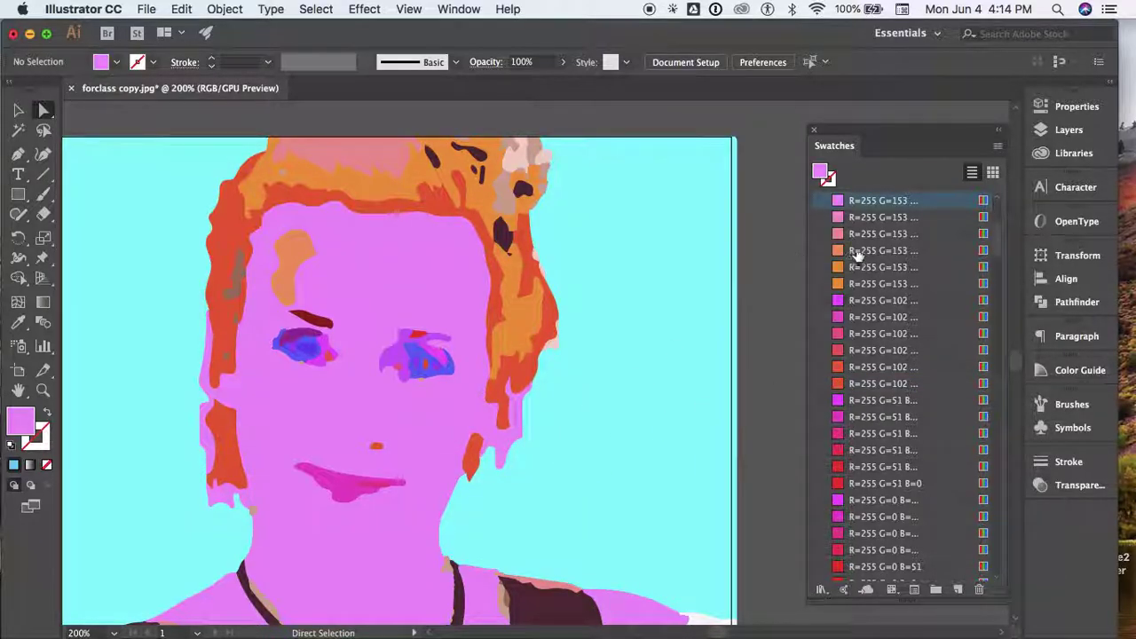
- Fill the remaining pale and brown patches in the topknot and along the right-hand hair edge with pink, orange and red swatches
drag(838, 331, 513, 160)
drag(839, 255, 545, 188)
drag(843, 273, 545, 253)
scroll(579, 228, up, 3)
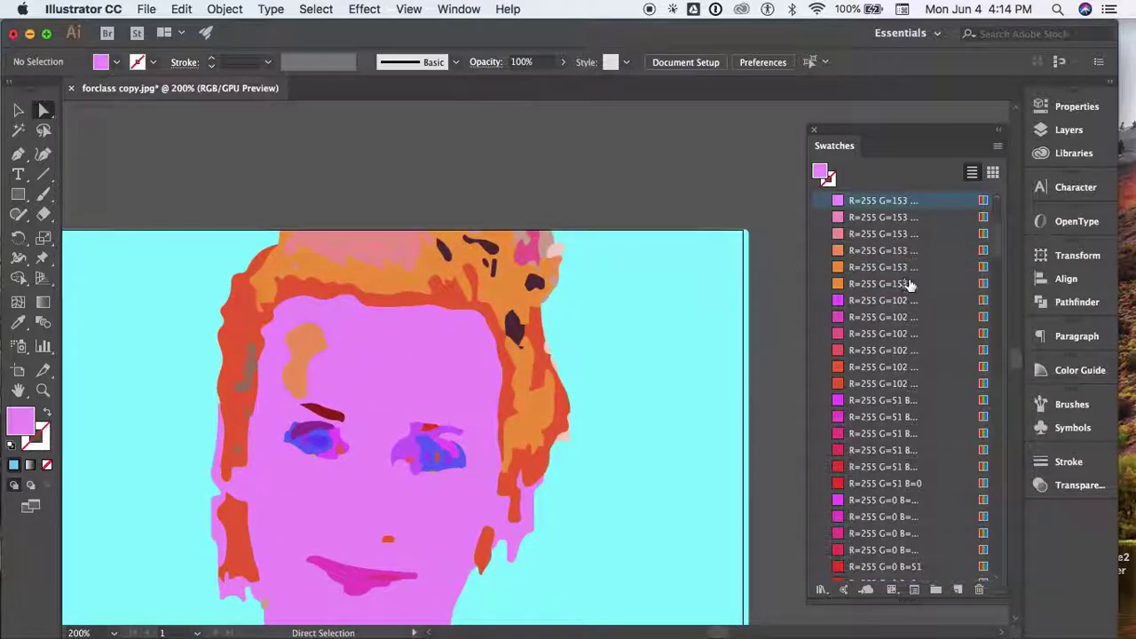
drag(836, 270, 554, 252)
drag(840, 255, 545, 241)
drag(850, 452, 566, 437)
- Show the rulers with the artboard at actual size in editing mode, and dock the floating Swatches panel with the collapsed panels
scroll(568, 439, down, 5)
scroll(567, 440, left, 4)
scroll(568, 444, down, 3)
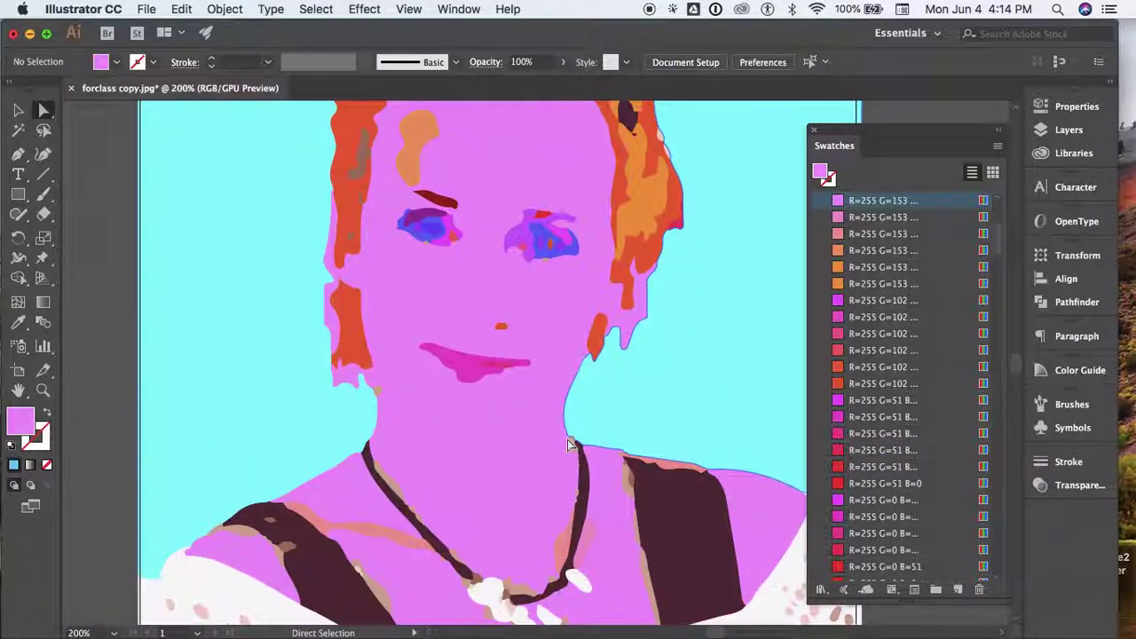
scroll(568, 441, down, 3)
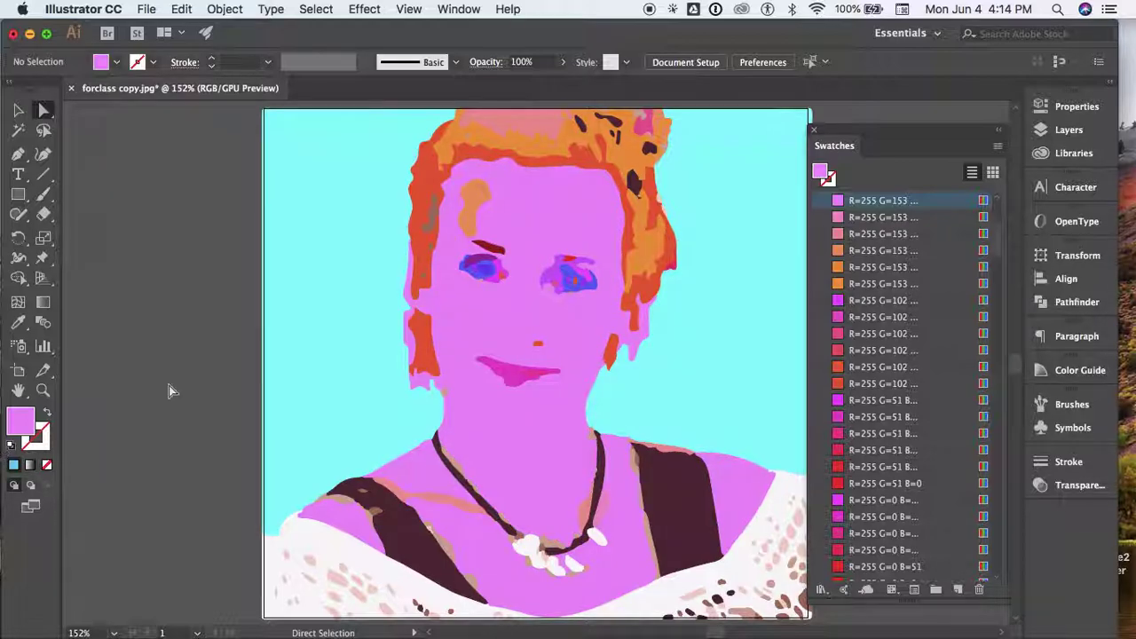
key(super+1)
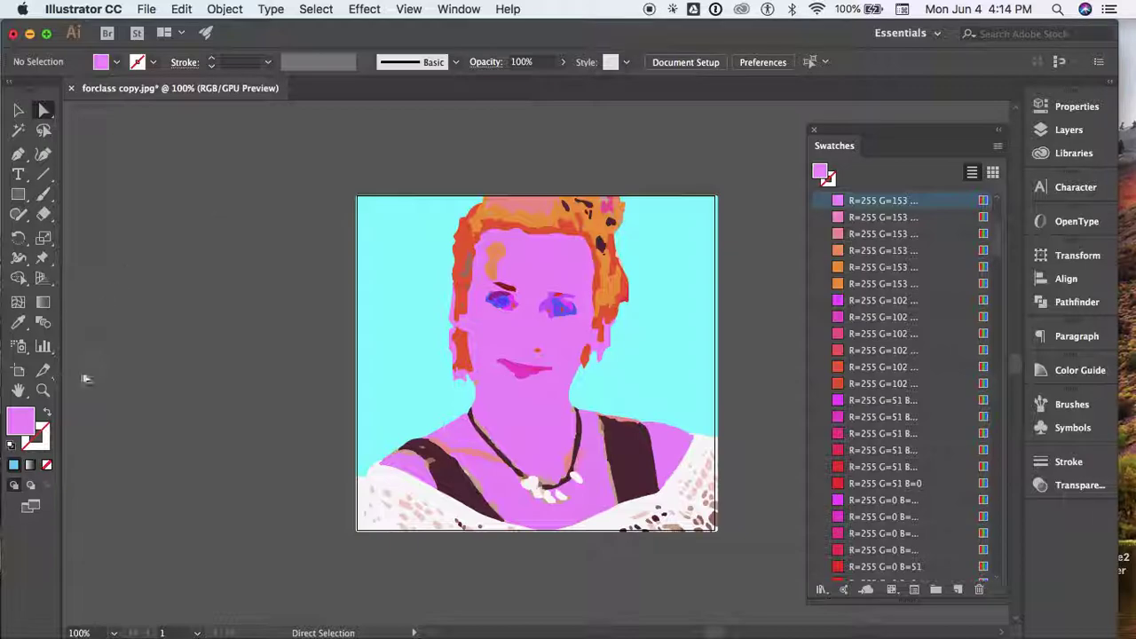
click(19, 372)
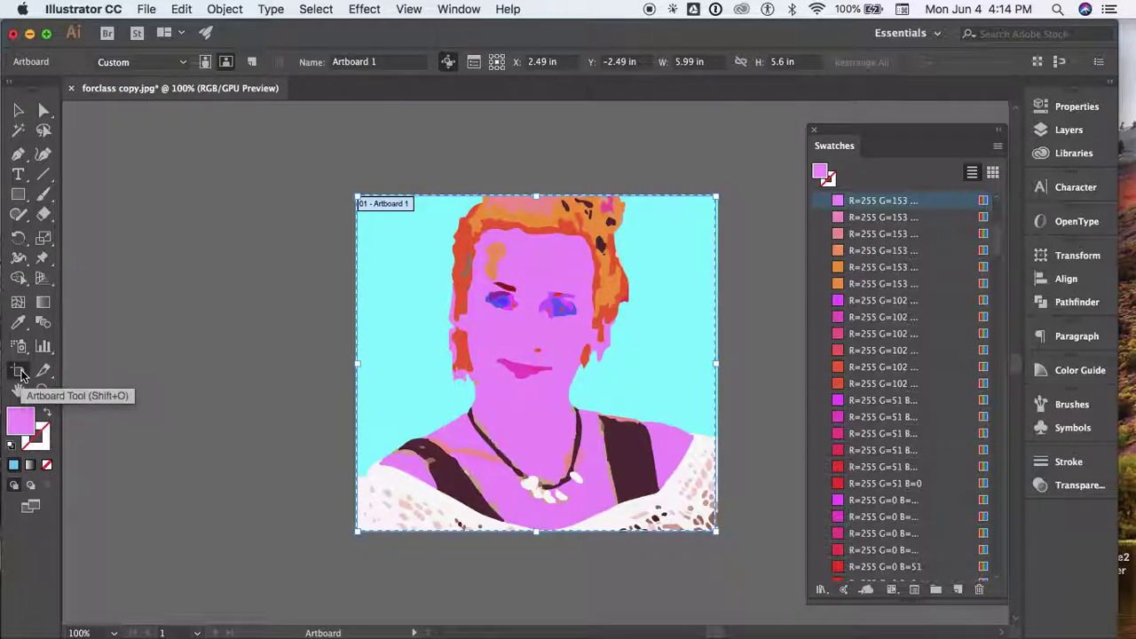
click(400, 9)
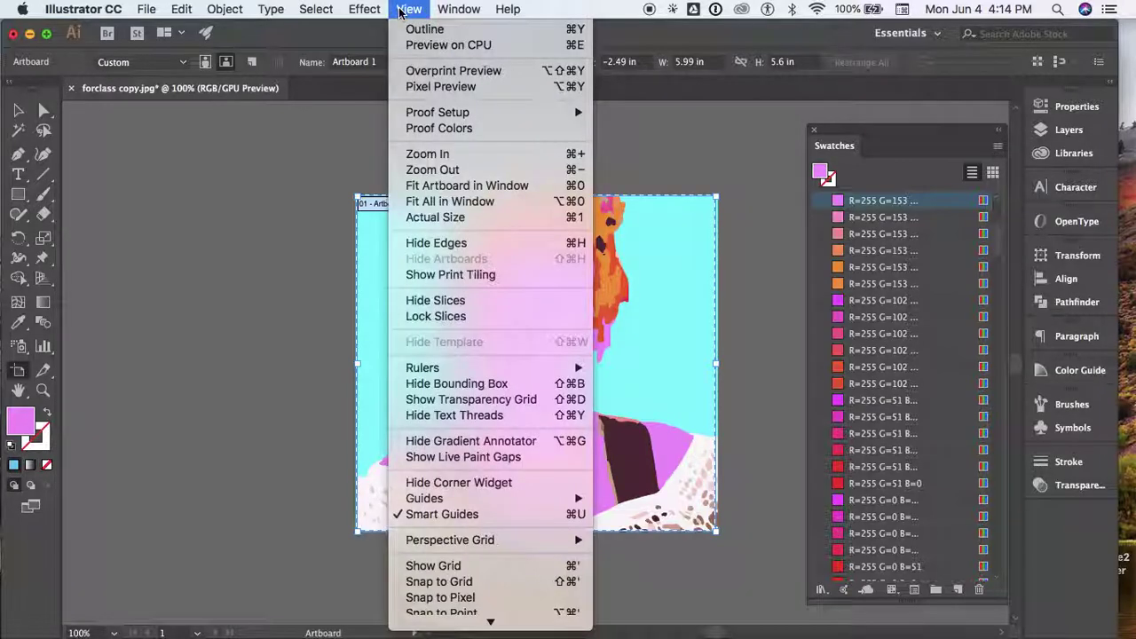
mouse_move(447, 369)
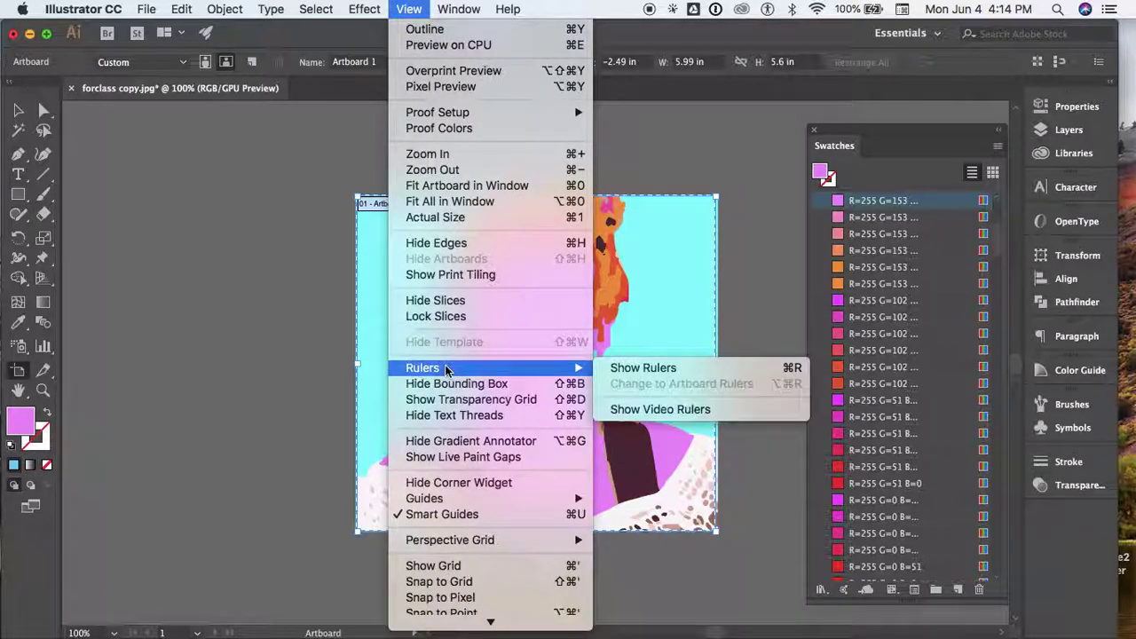
click(694, 371)
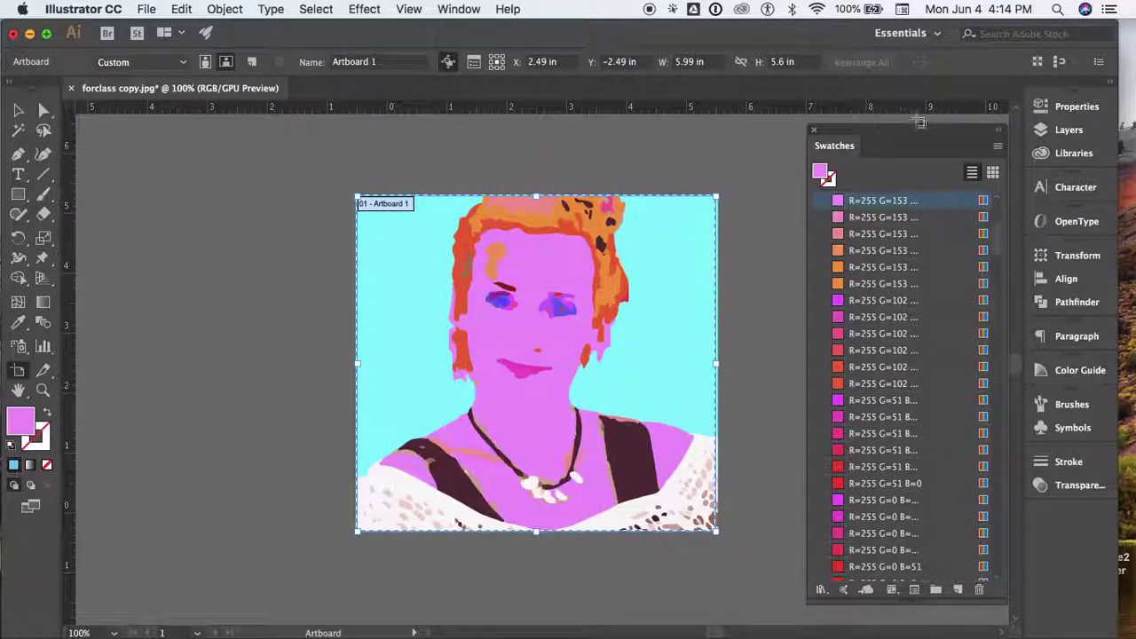
drag(920, 133, 1047, 246)
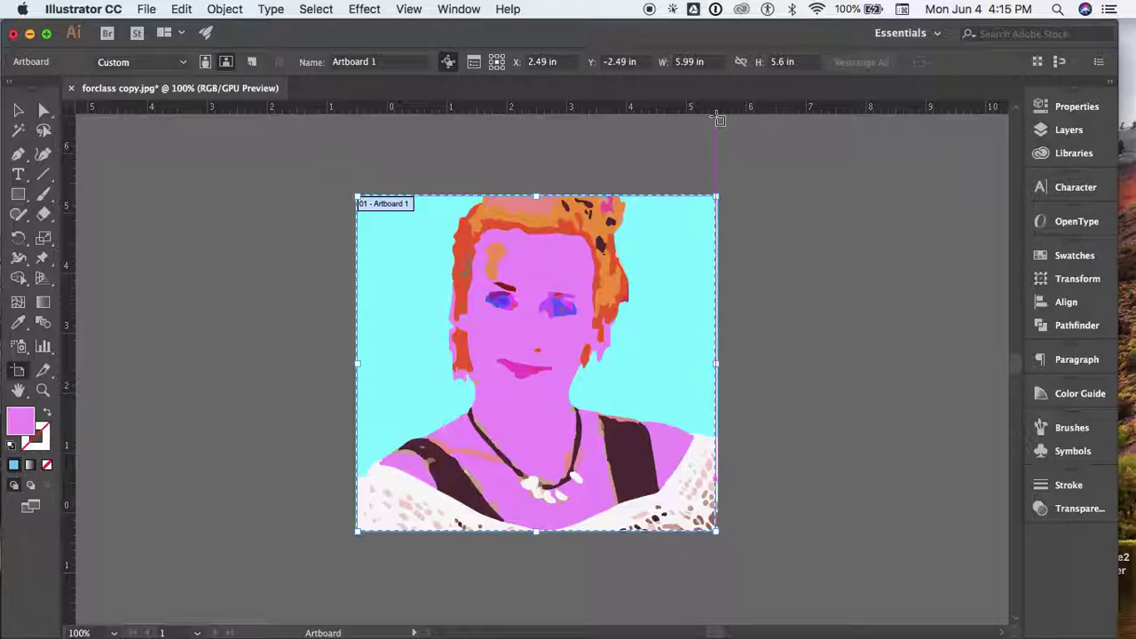
- Set the ruler origin at the artboard's upper-left corner and widen the artboard to the right to about 12.21 in
drag(68, 106, 363, 198)
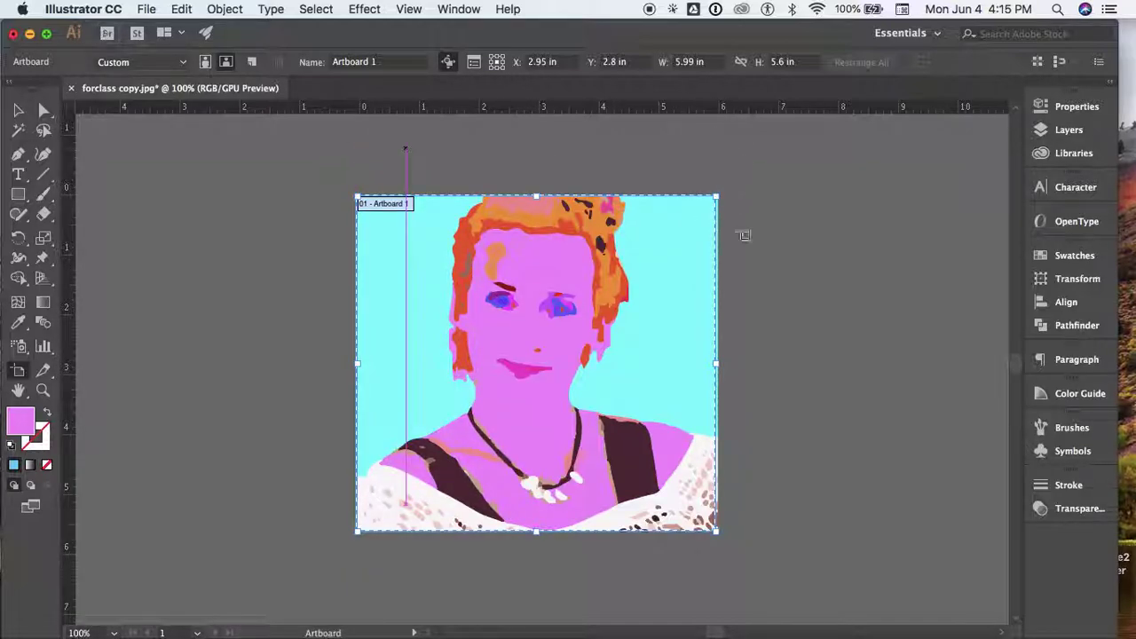
drag(716, 365, 820, 380)
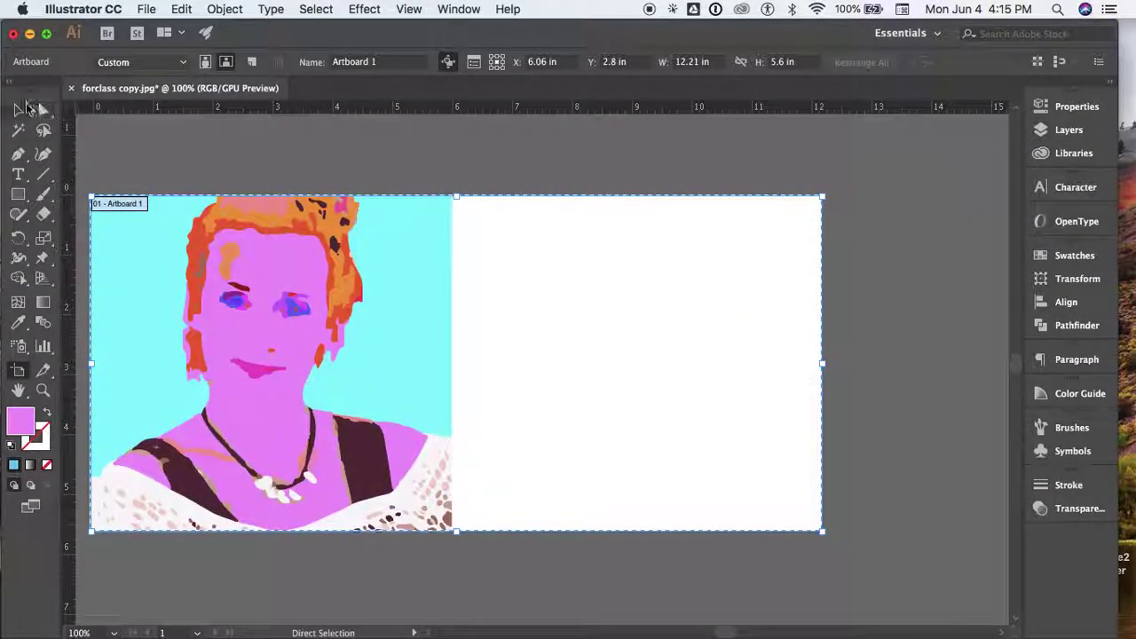
- Copy the portrait group, paste it and place the duplicate flush against the original on the artboard's empty half
click(19, 109)
click(113, 218)
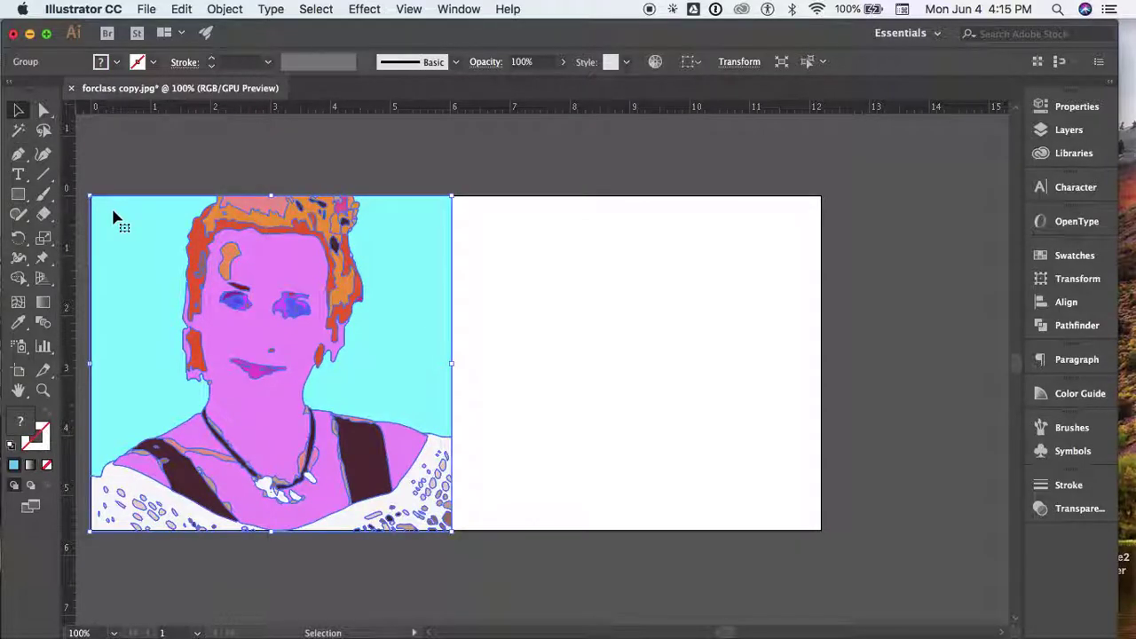
click(182, 10)
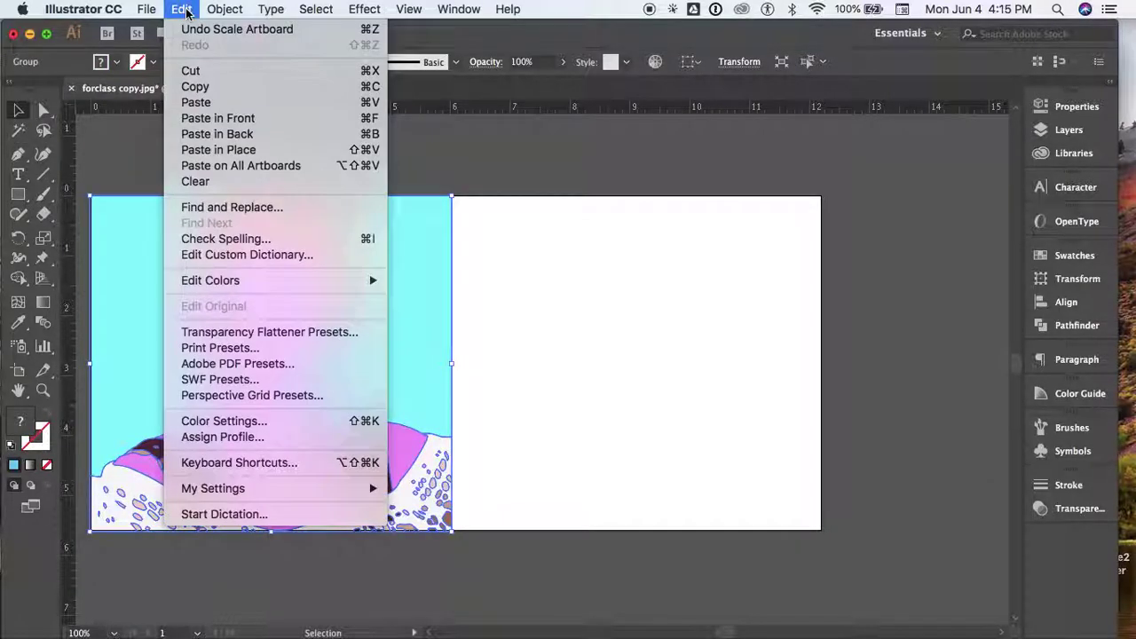
click(181, 9)
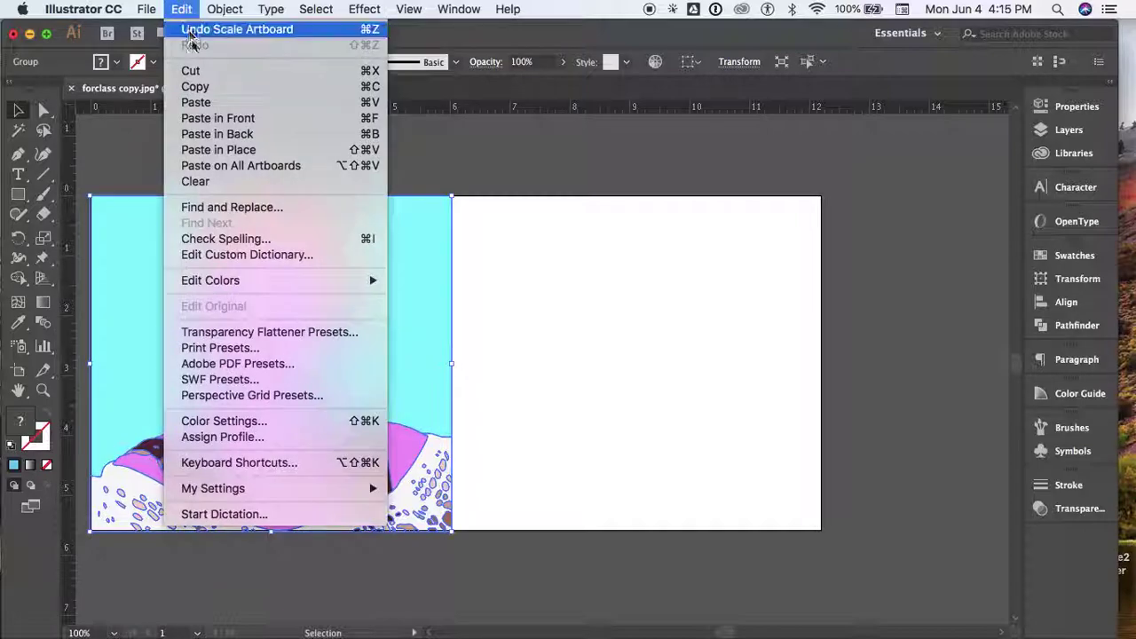
click(204, 101)
drag(416, 246, 512, 249)
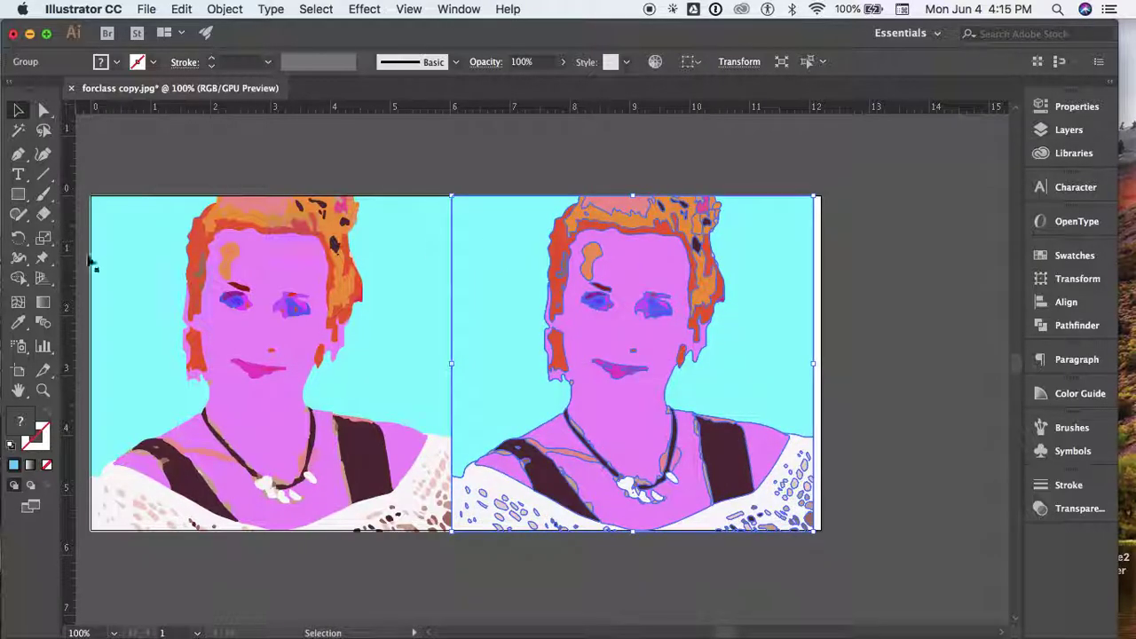
- Trim the artboard width to 12.08 in to fit the two portraits and extend its lower edge to a height of about 12.24 in
click(18, 370)
drag(824, 364, 820, 363)
scroll(821, 365, down, 5)
scroll(821, 365, left, 2)
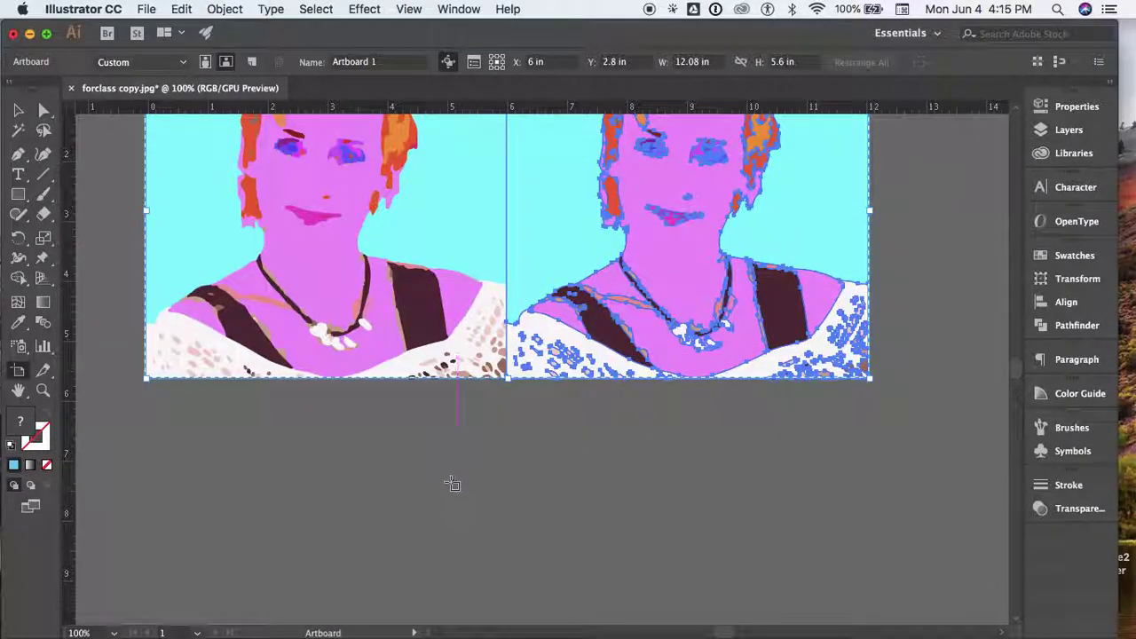
click(405, 10)
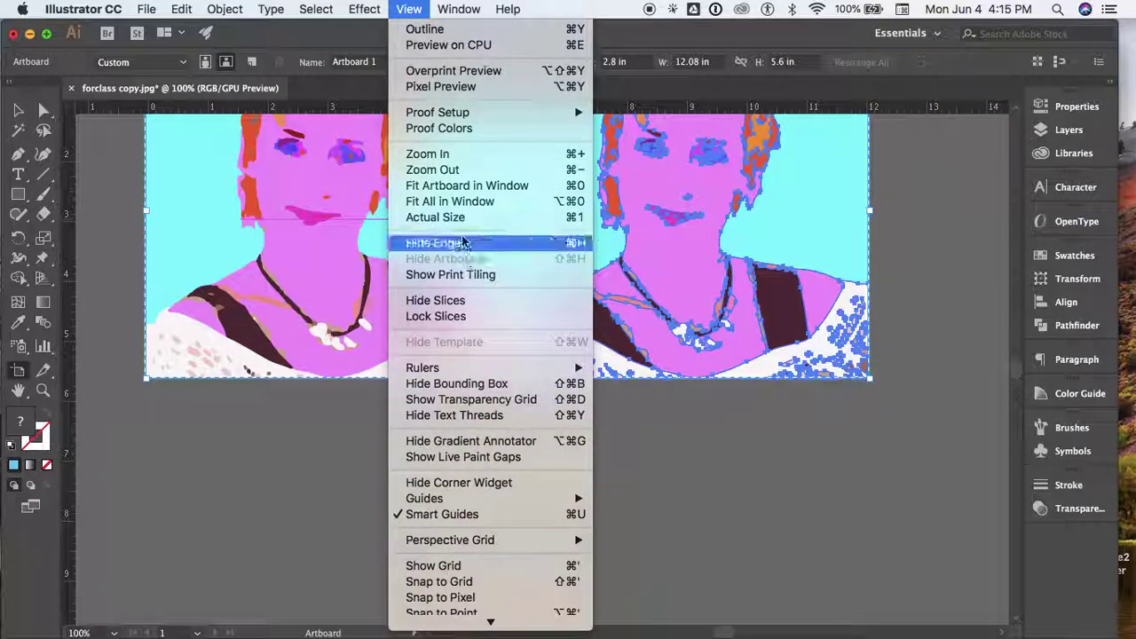
click(429, 170)
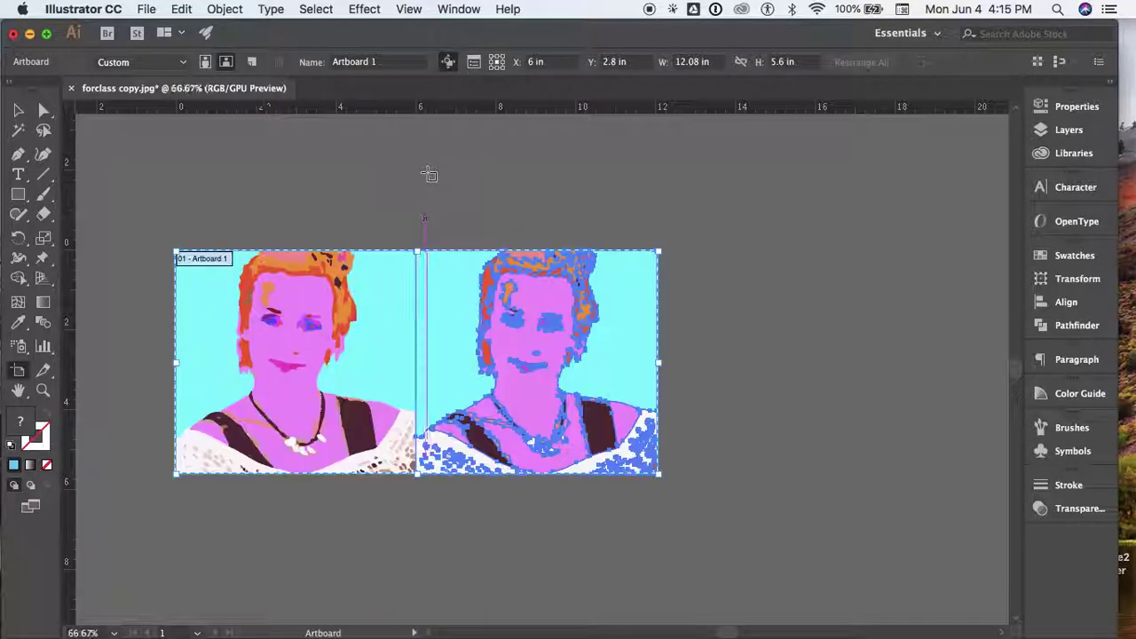
scroll(740, 467, down, 5)
drag(417, 349, 416, 610)
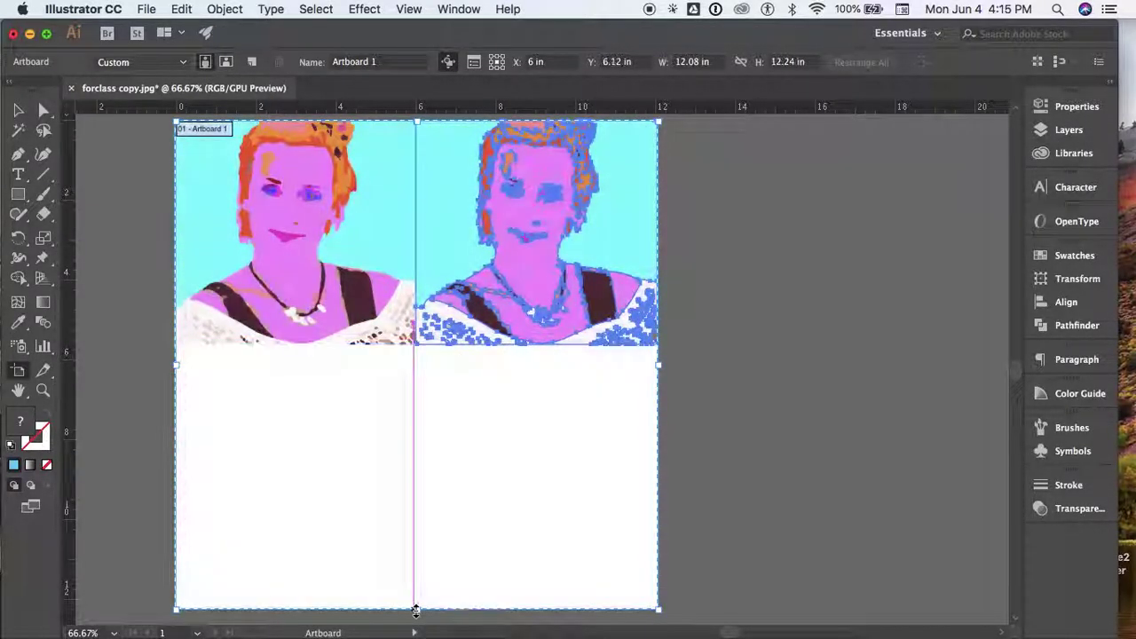
- Select both portraits, copy and paste them, and place the pasted pair directly beneath the first row
key(v)
mouse_move(539, 223)
mouse_down()
mouse_move(299, 223)
mouse_move(542, 224)
mouse_up()
click(181, 9)
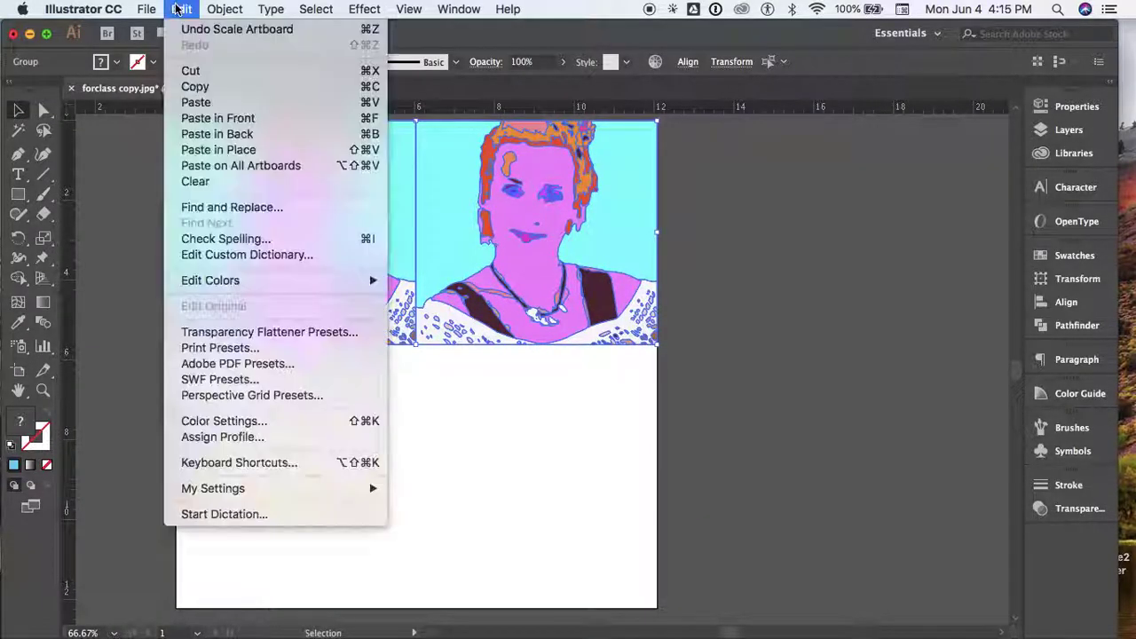
click(196, 87)
click(181, 9)
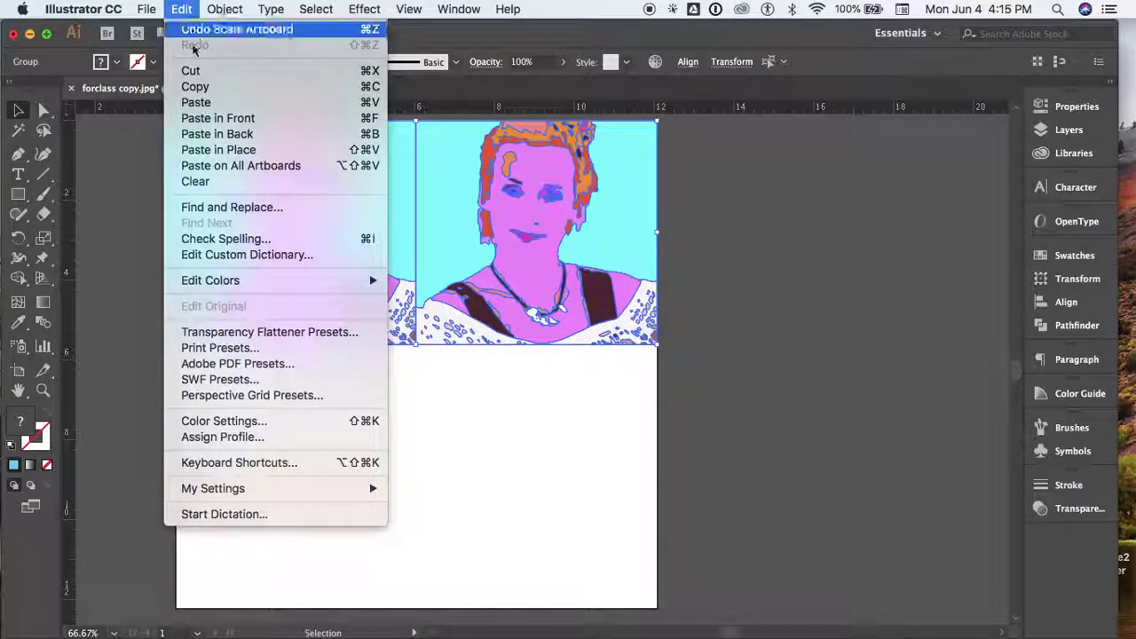
click(203, 104)
drag(550, 295, 433, 389)
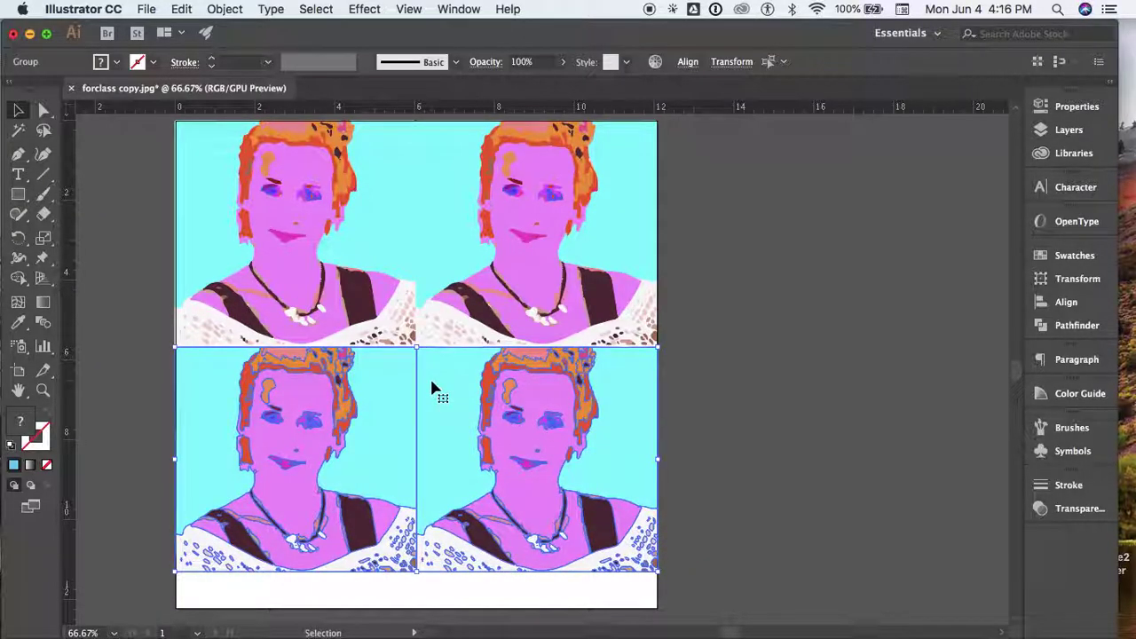
- Shorten the artboard height to 11.32 in to fit the four portraits and deselect the artwork
click(17, 370)
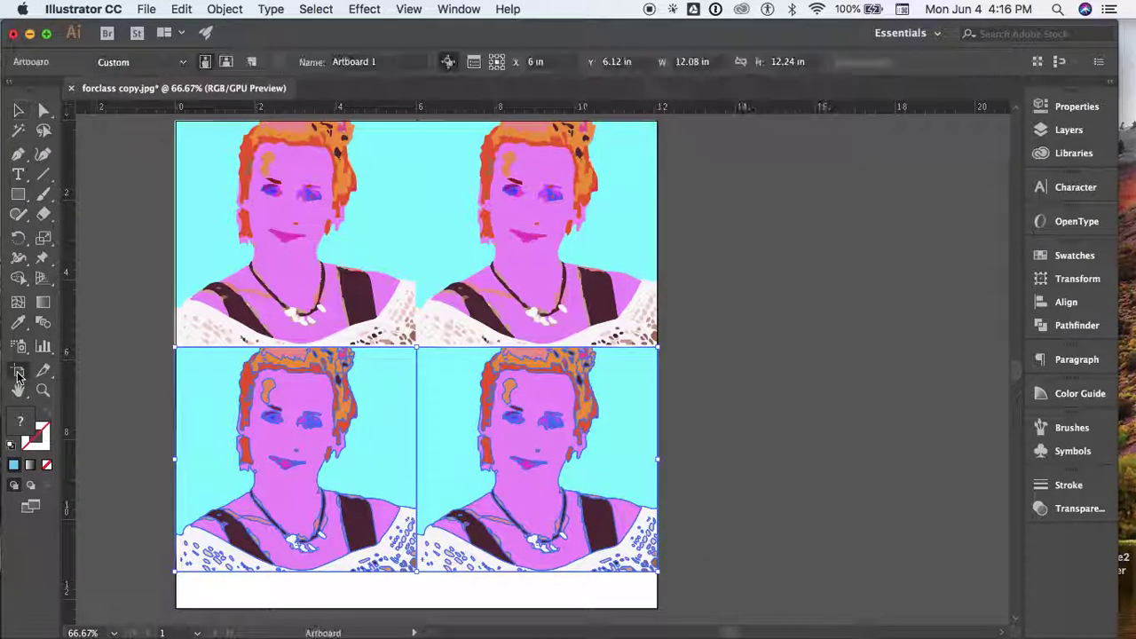
drag(418, 609, 418, 573)
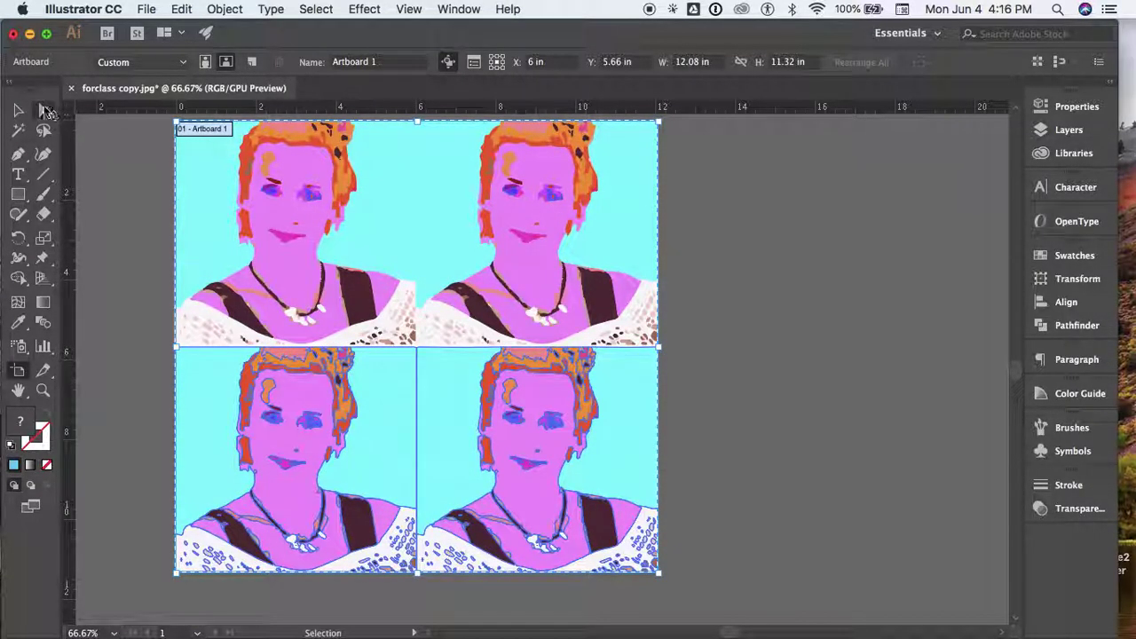
click(44, 110)
click(725, 295)
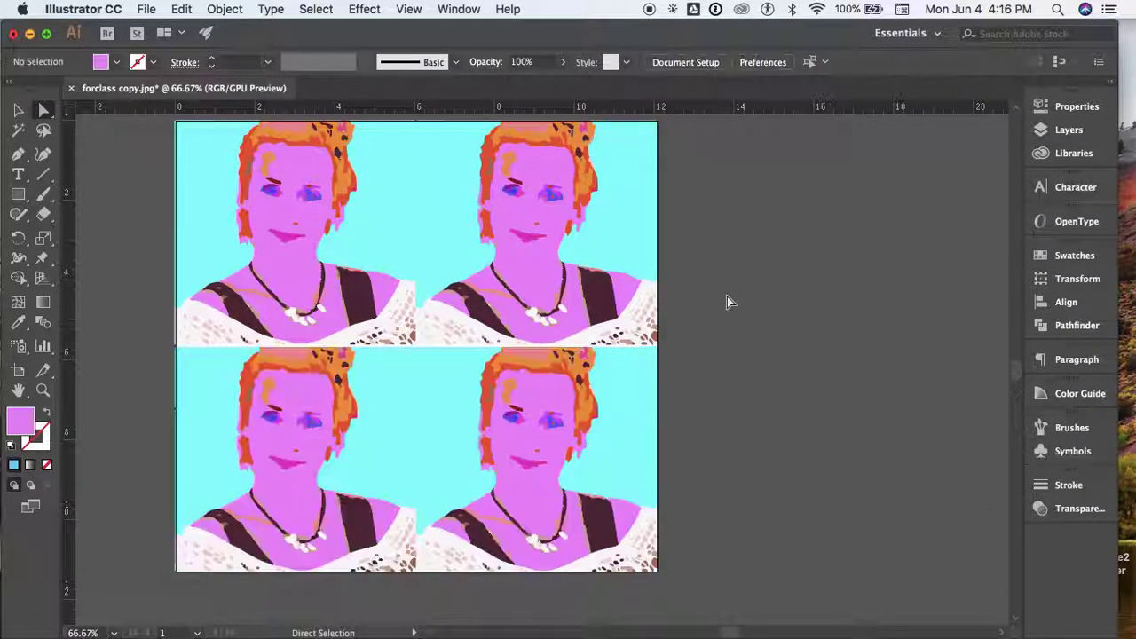
- Fill the background of the upper-right portrait with the bright green swatch R=0 G=221 B=0
click(649, 216)
click(451, 228)
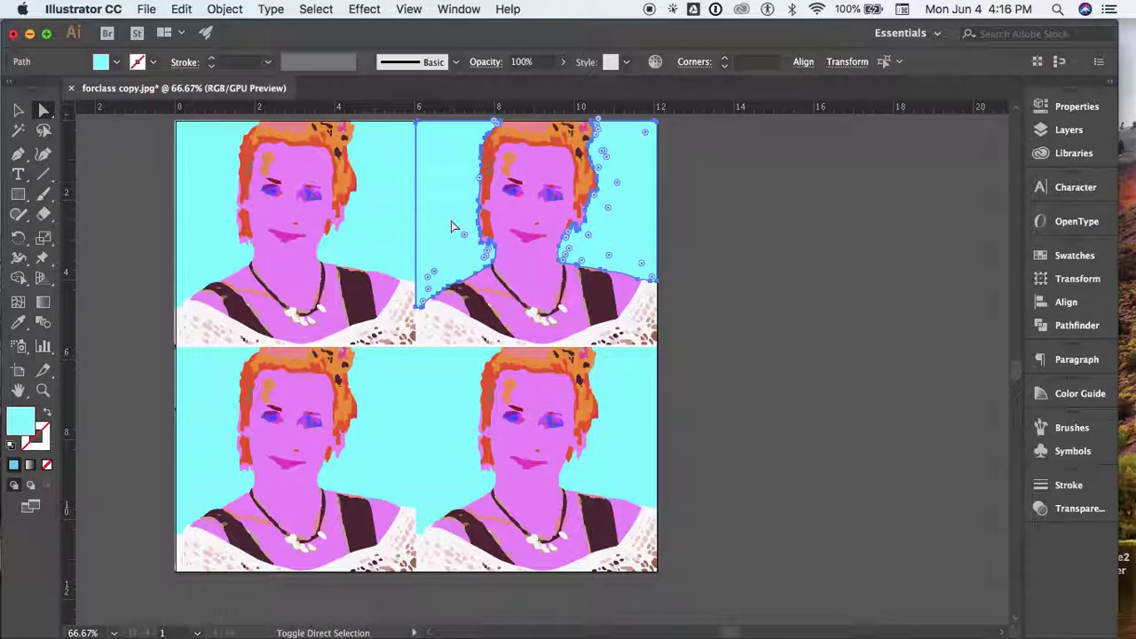
click(1055, 257)
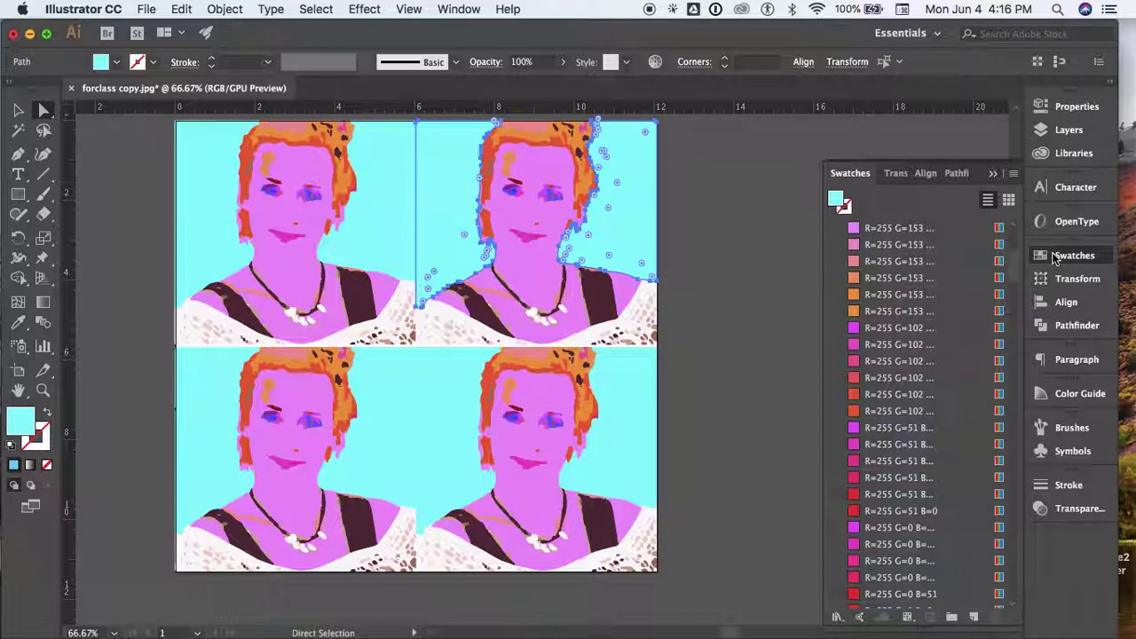
scroll(932, 528, down, 10)
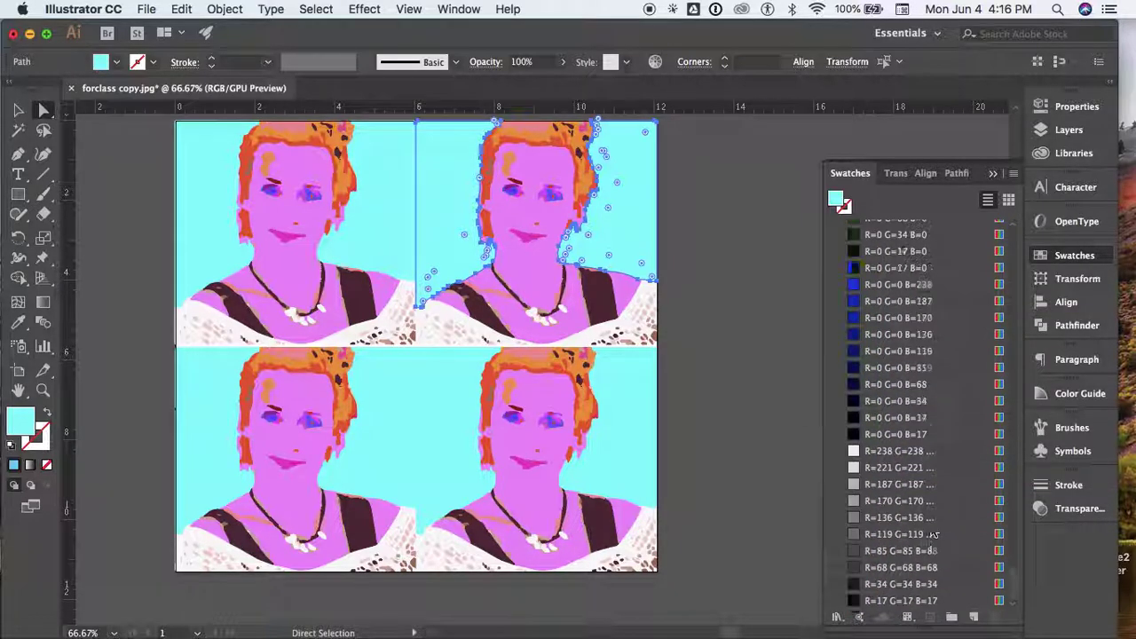
click(887, 368)
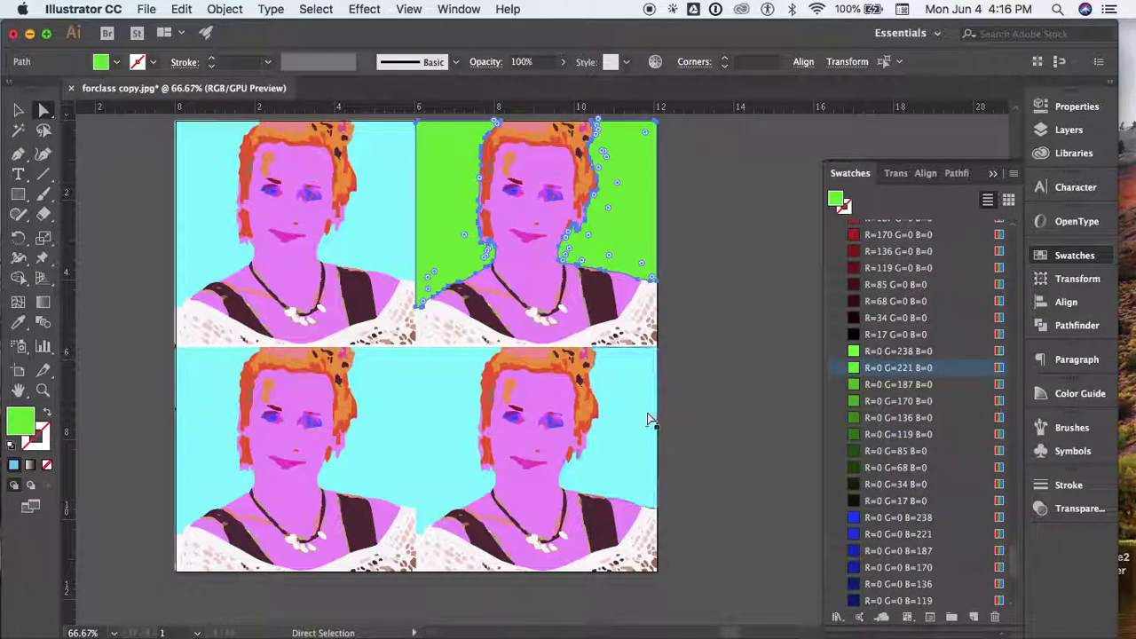
- Fill the background of the lower-right portrait with the red swatch R=238 G=0 B=0
click(639, 418)
scroll(946, 347, up, 3)
click(892, 335)
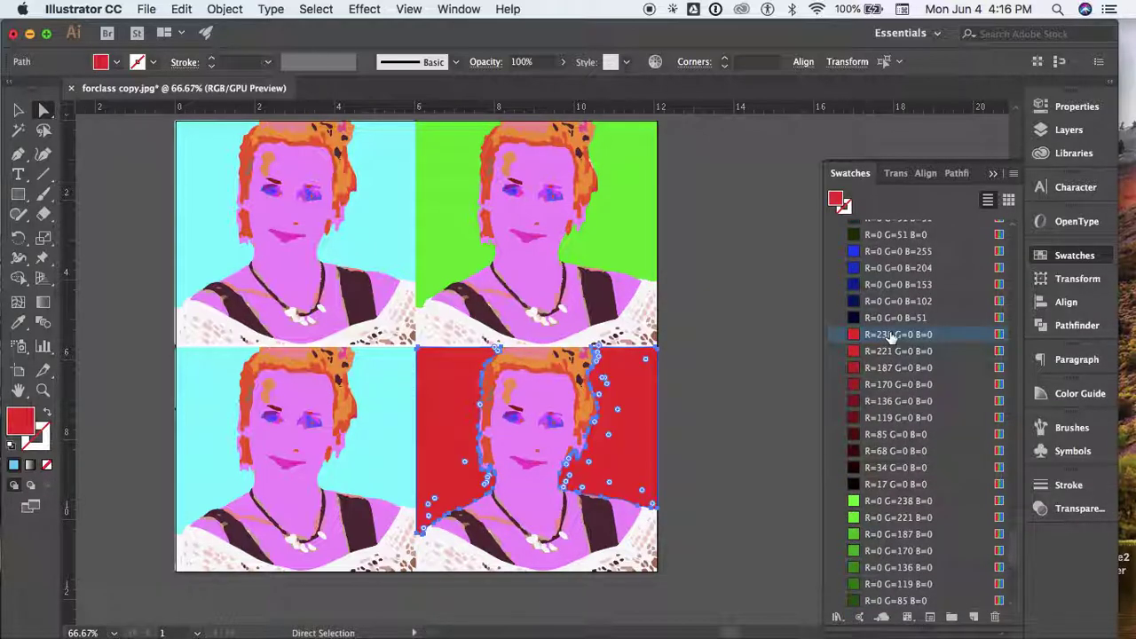
- Fill the background of the lower-left portrait with the blue swatch R=0 G=0 B=204 and deselect it
click(396, 409)
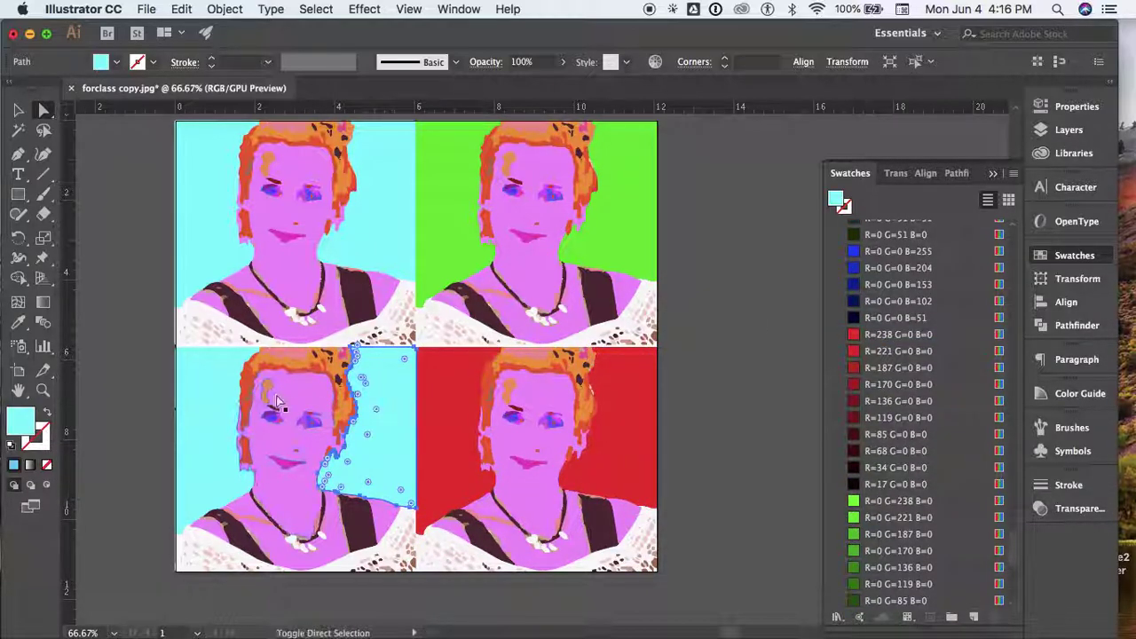
click(890, 268)
click(749, 265)
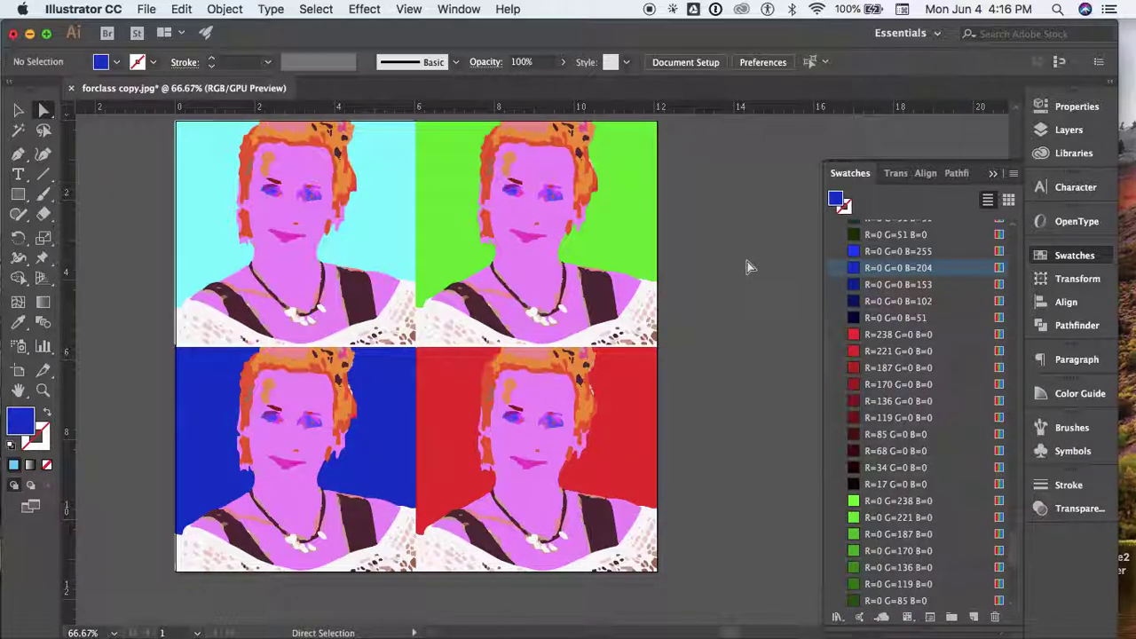
- Select the face, chest and shoulder shapes of the upper-right portrait together and fill them with an orange-red R=255 G=102 swatch
click(622, 289)
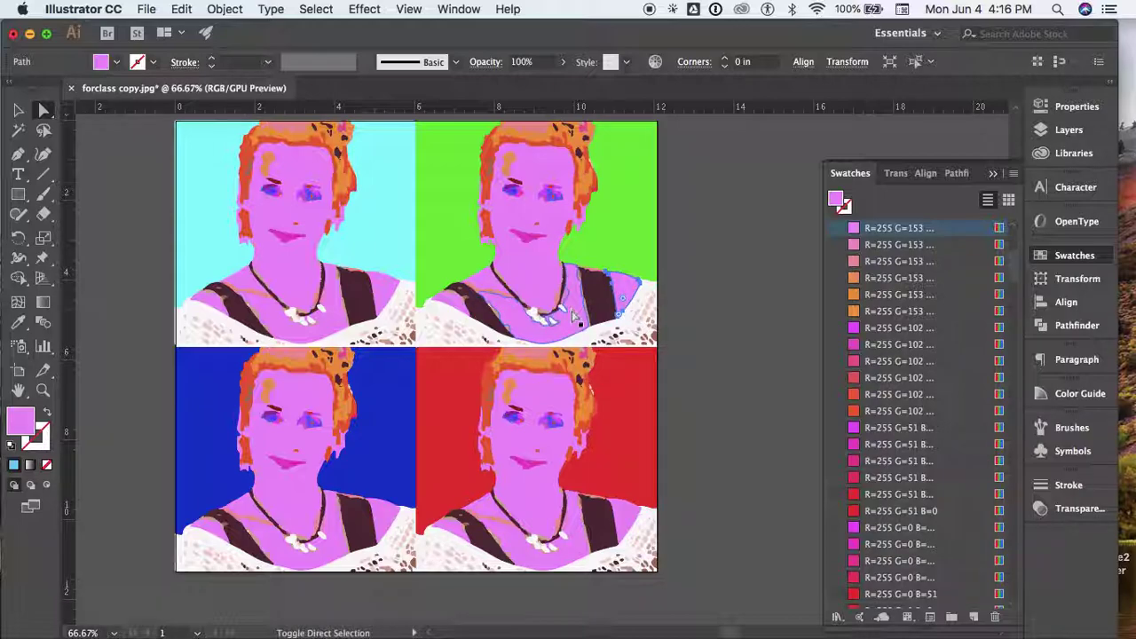
shift+click(513, 182)
shift+click(456, 300)
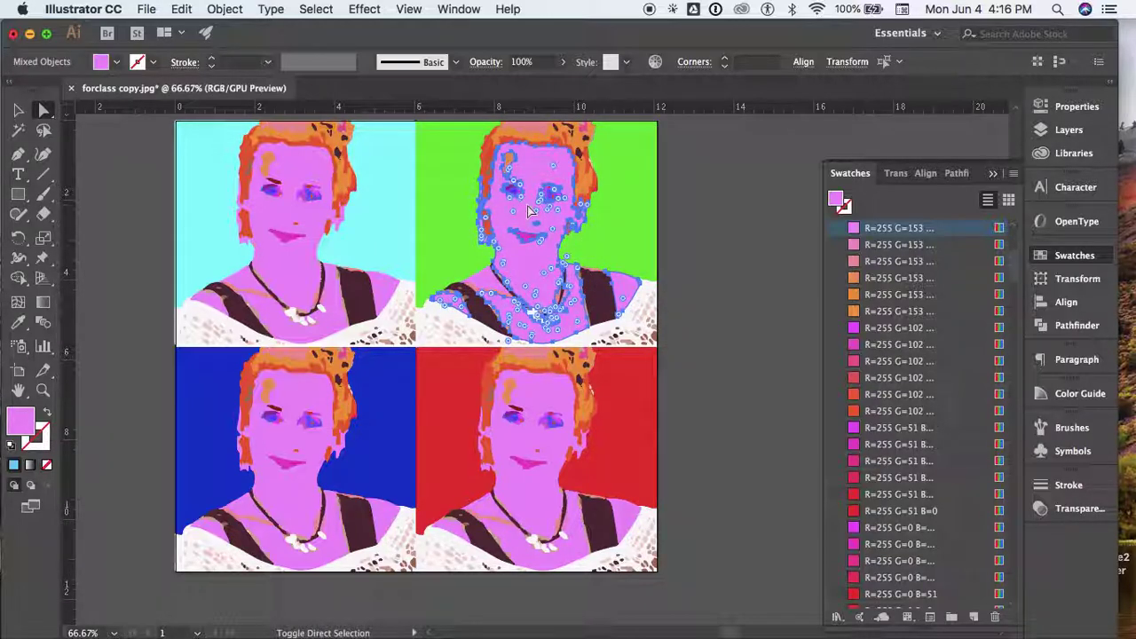
click(905, 395)
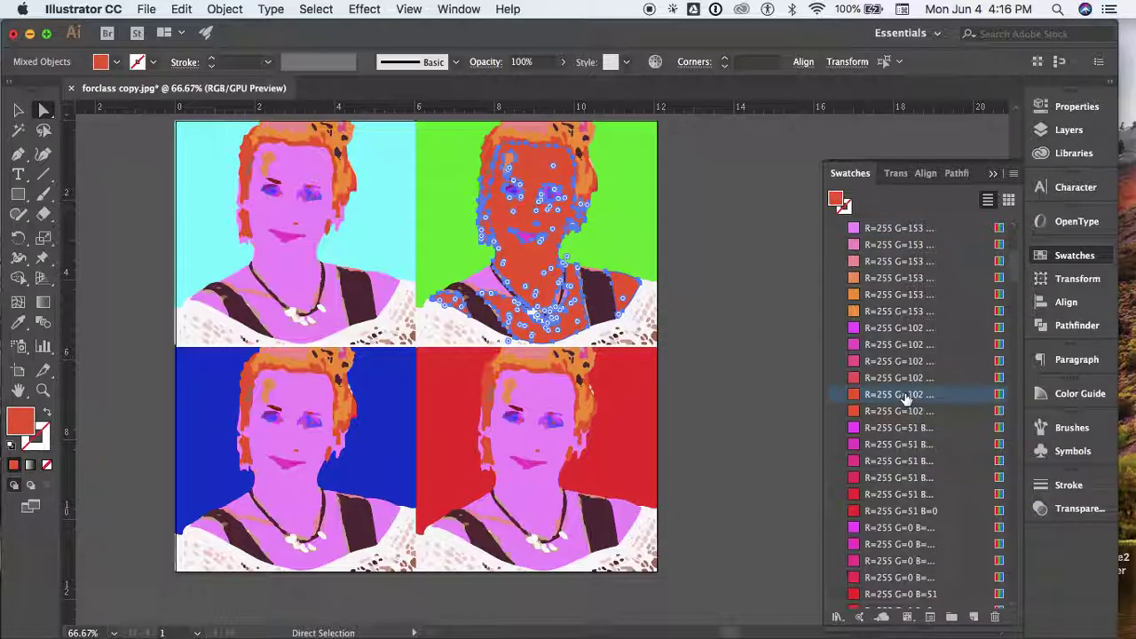
- Try light green, violet, bright green, dark green and teal R=0 G=153 B=153 swatches on the upper-right portrait's selected skin
scroll(894, 491, down, 8)
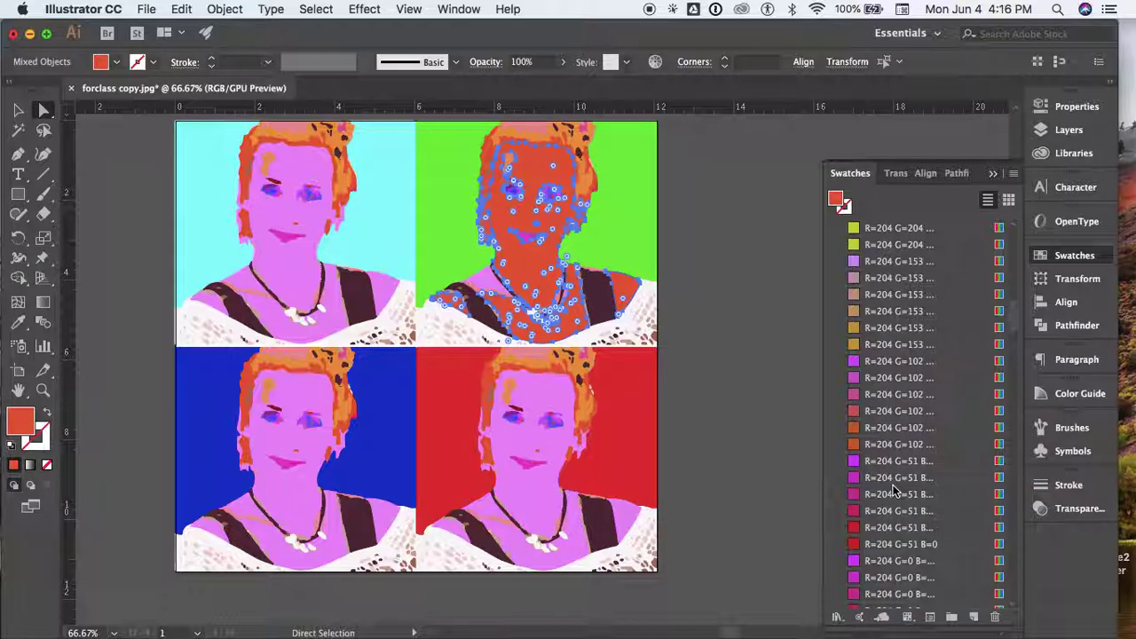
scroll(894, 491, down, 5)
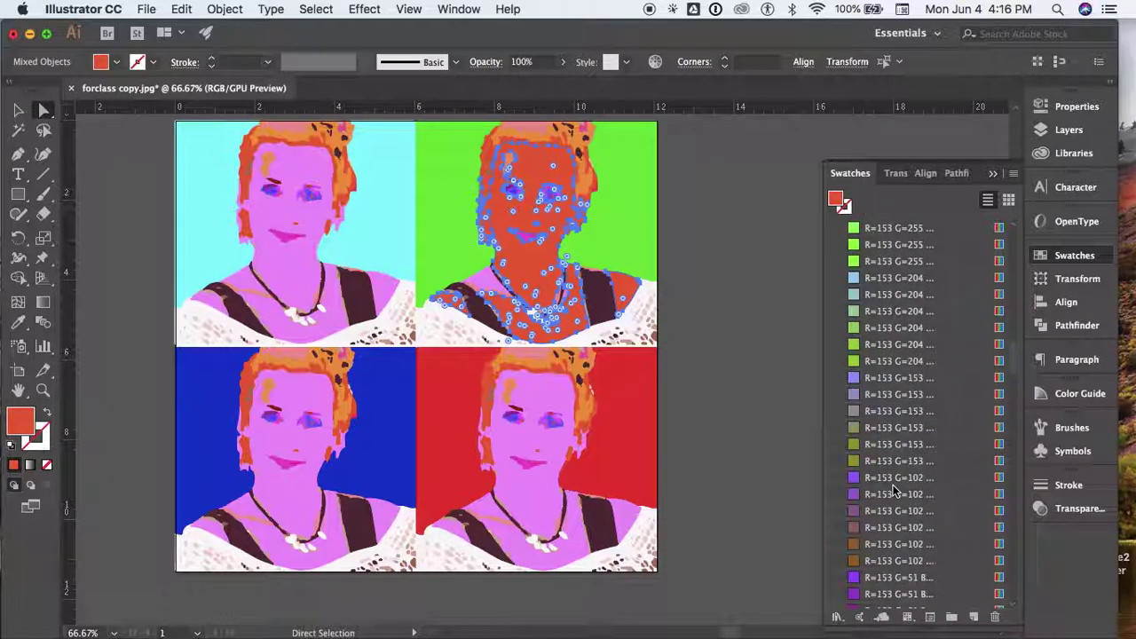
click(892, 330)
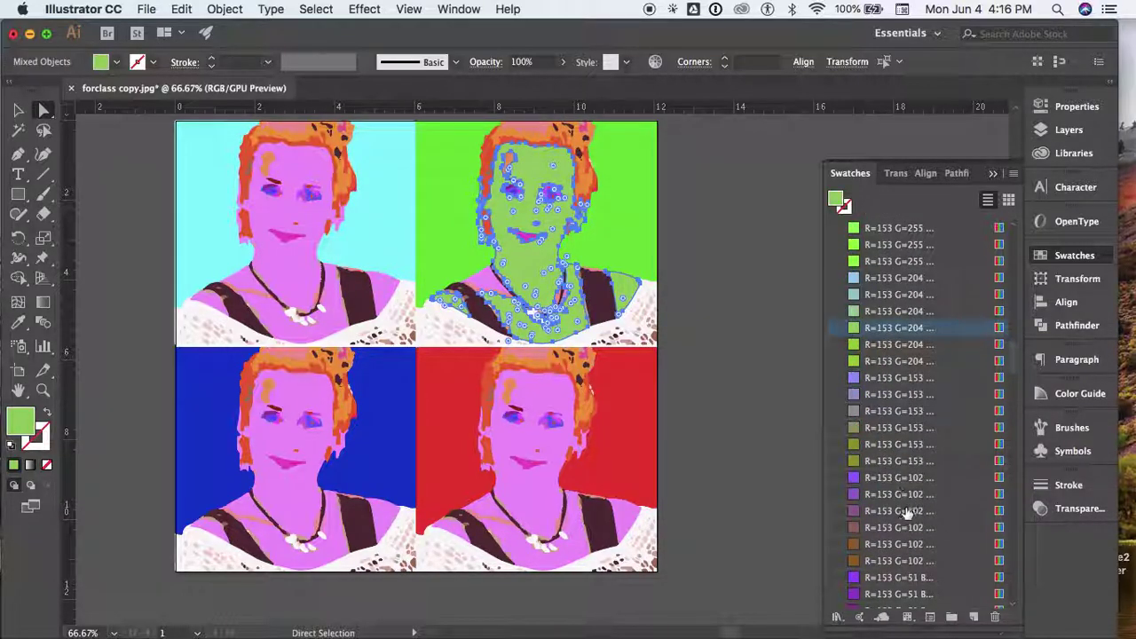
click(900, 480)
scroll(901, 482, down, 5)
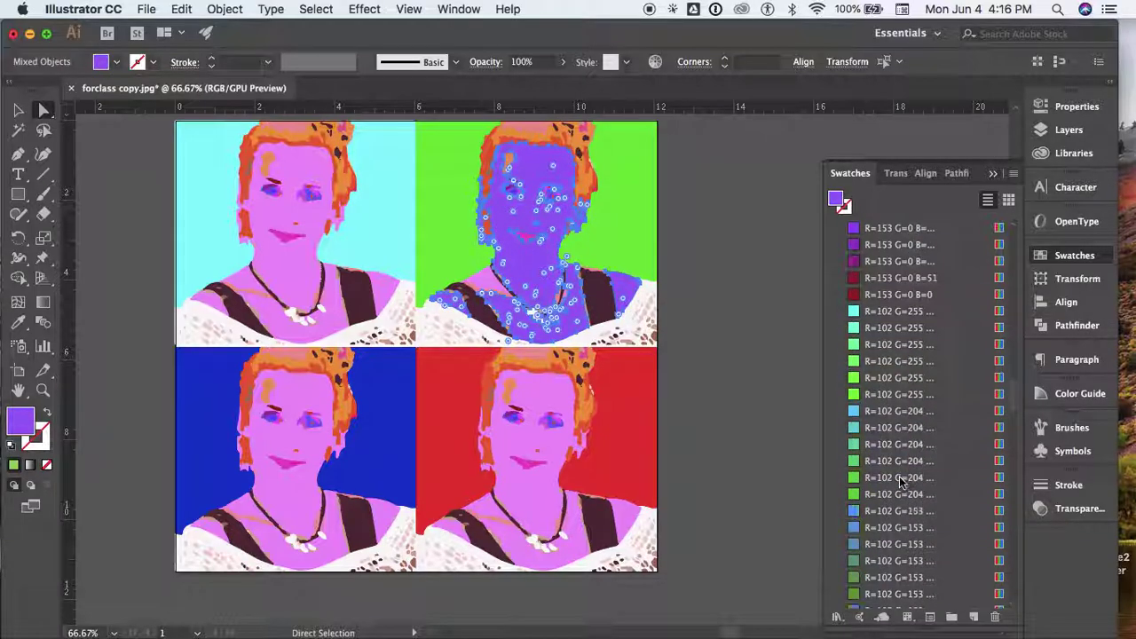
click(892, 361)
scroll(890, 530, down, 5)
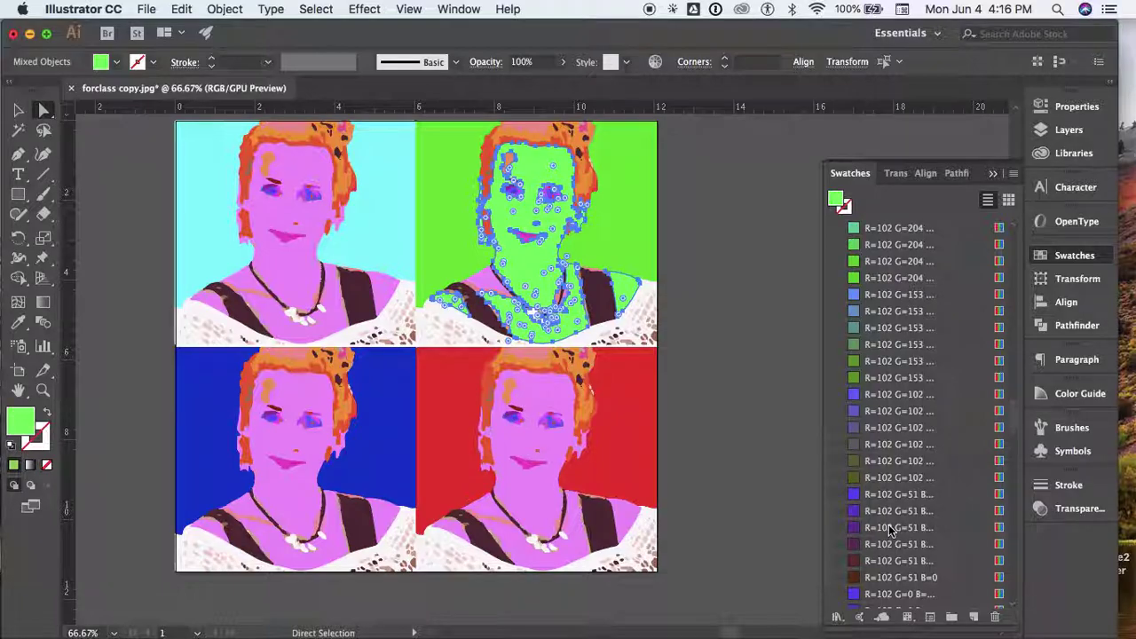
scroll(892, 455, down, 12)
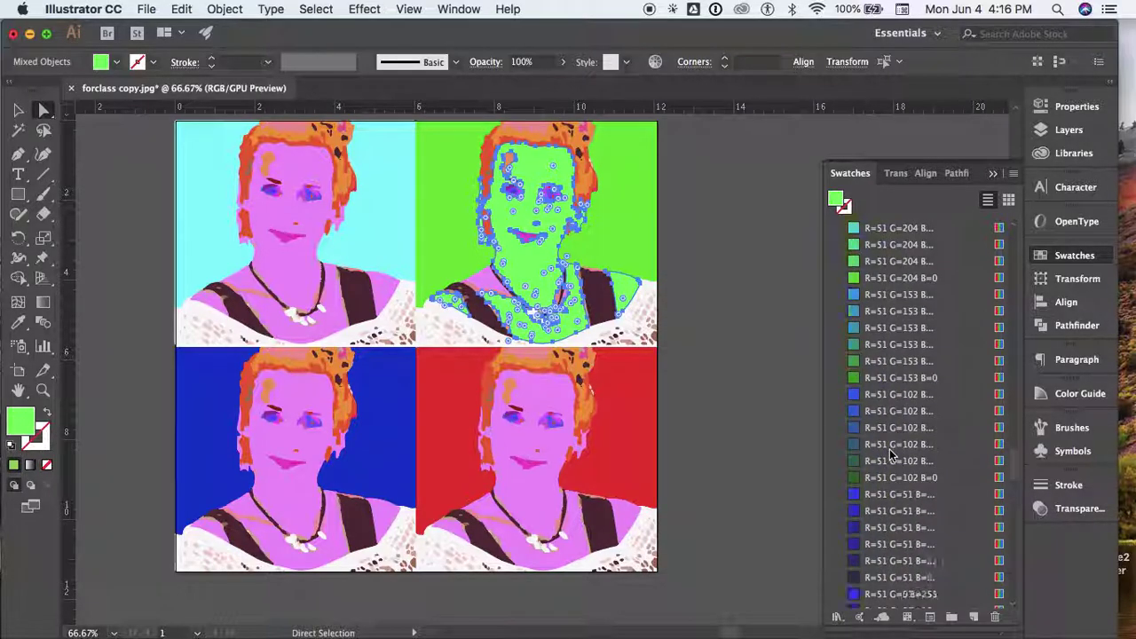
click(886, 349)
scroll(886, 355, down, 8)
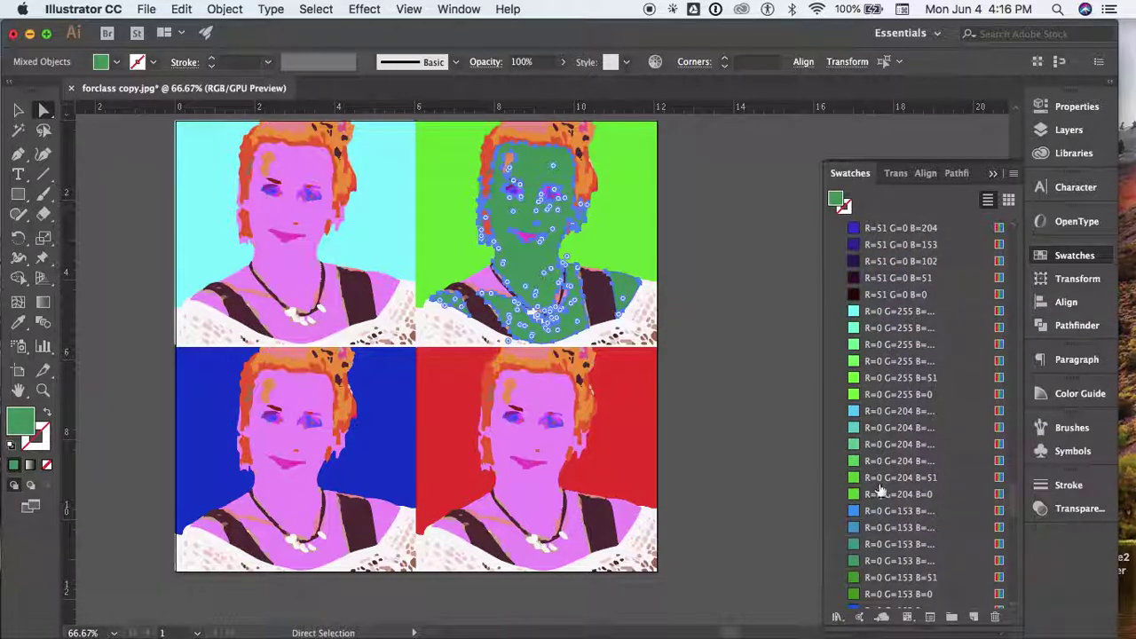
click(887, 544)
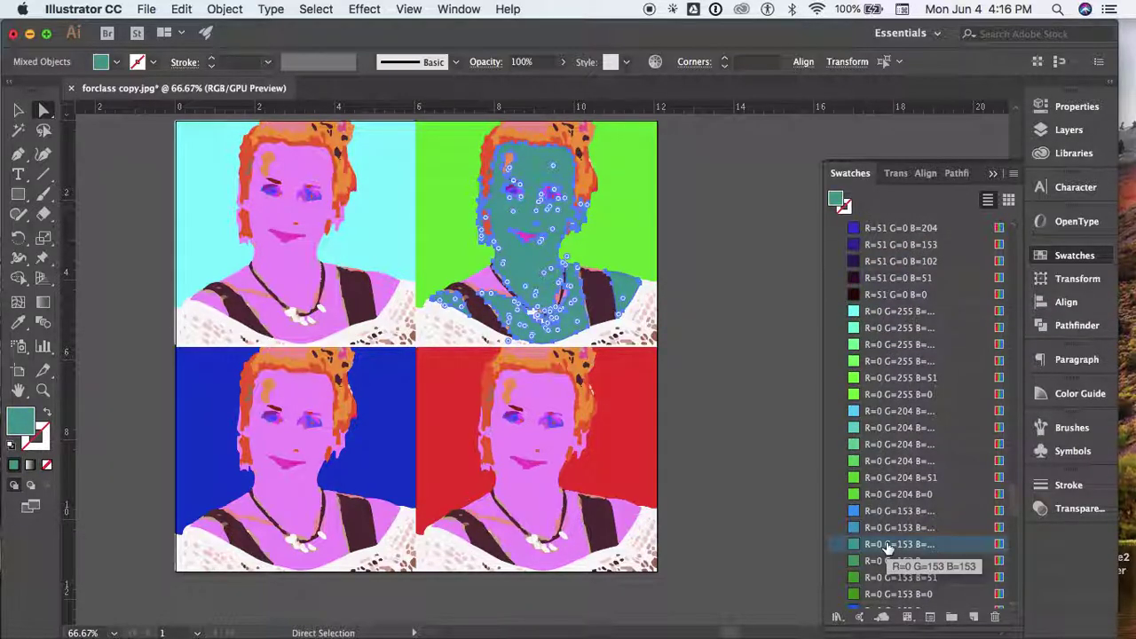
- Fill the upper-right portrait's selected skin shapes with the lime swatch R=204 G=255 B=102 and deselect them
scroll(887, 547, down, 10)
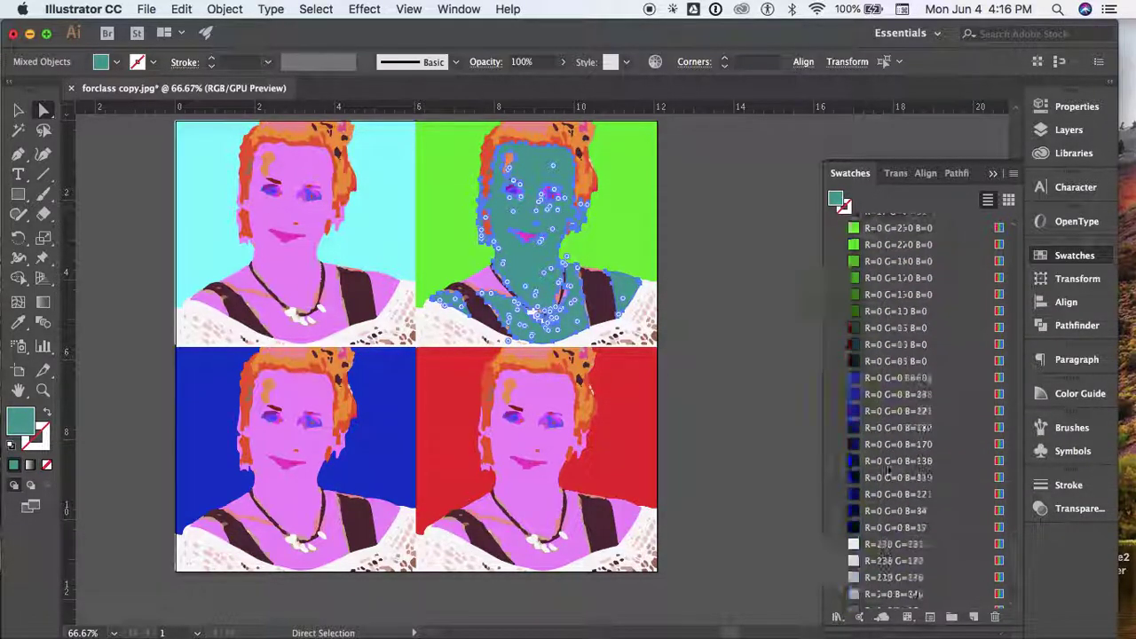
scroll(889, 484, down, 10)
scroll(893, 373, down, 15)
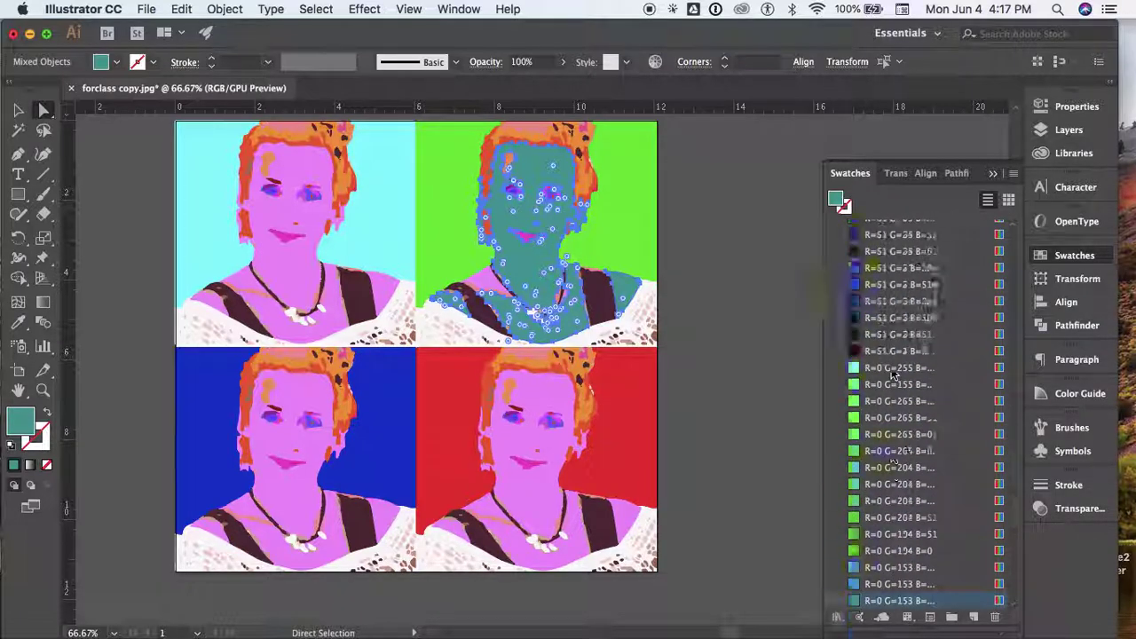
scroll(893, 373, up, 5)
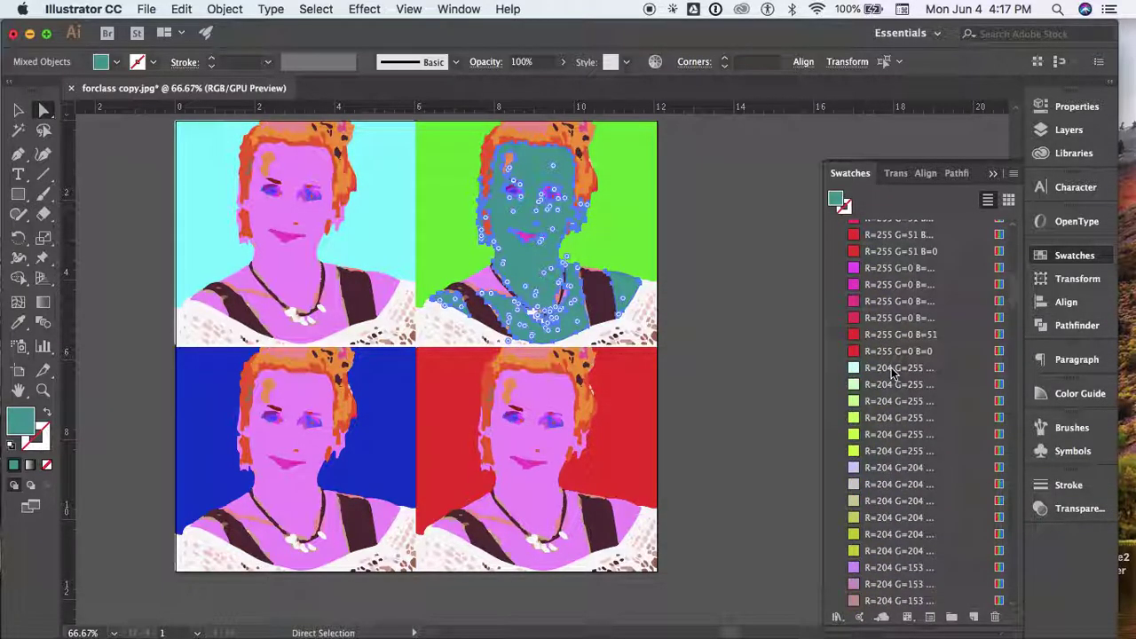
click(872, 420)
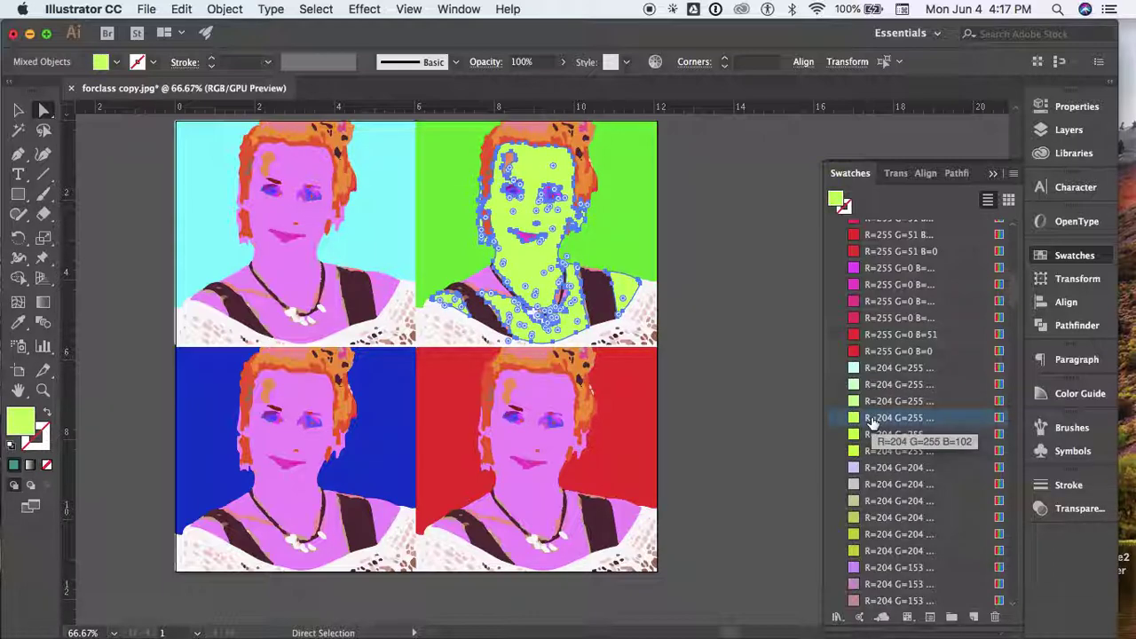
click(748, 374)
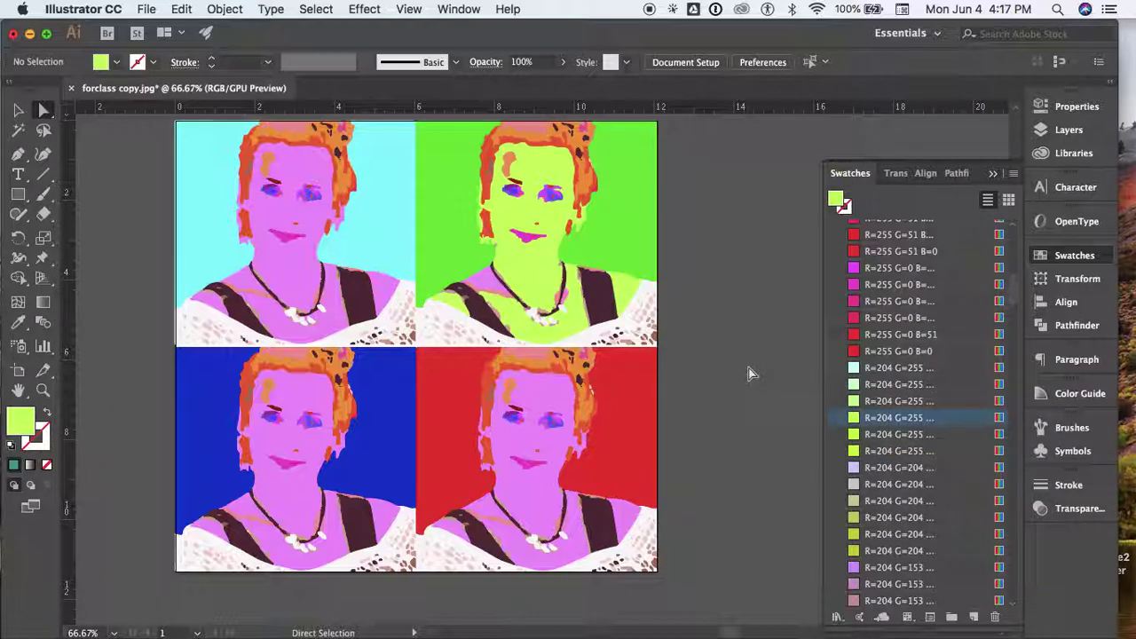
- Fill the face, chest and shoulder shapes of the lower-right portrait with a light orange R=255 G=153 swatch and deselect them
click(529, 511)
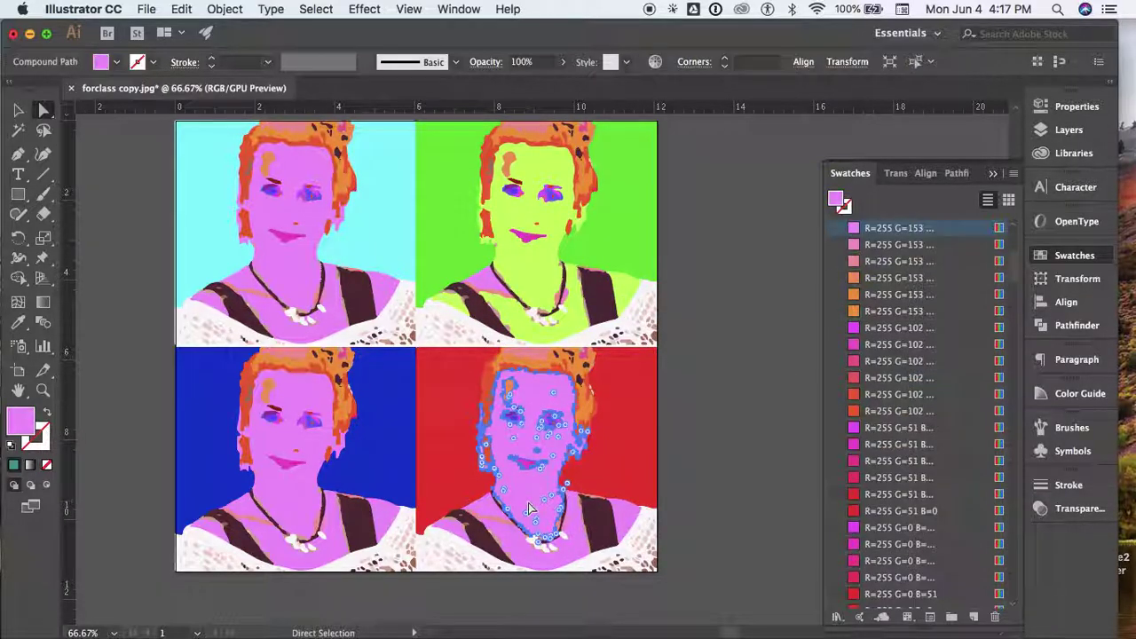
shift+click(588, 532)
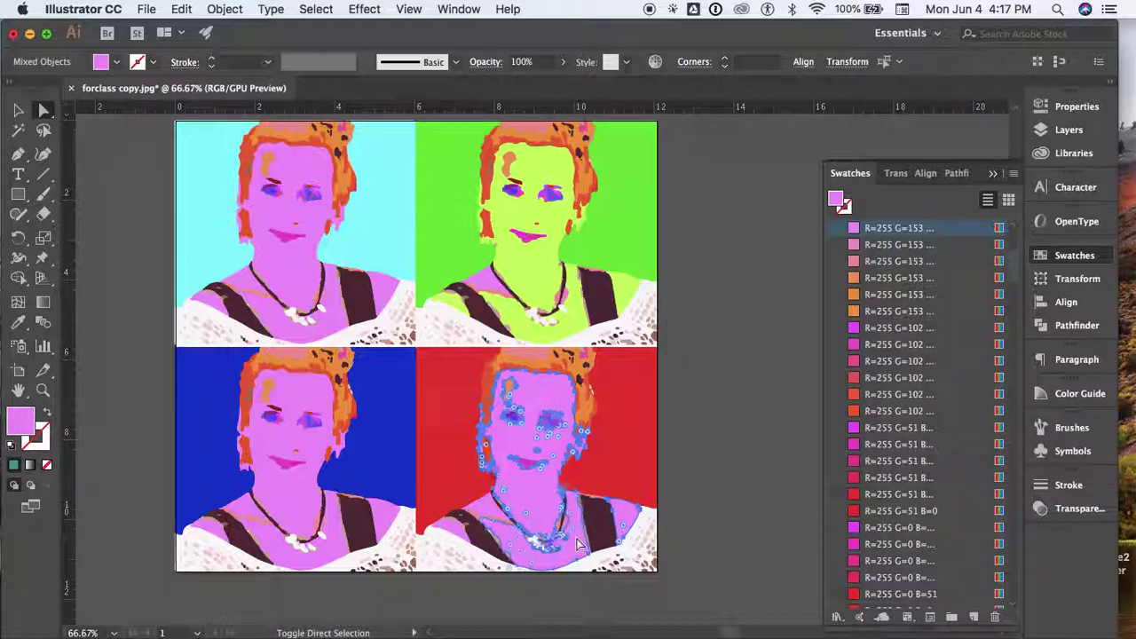
shift+click(485, 512)
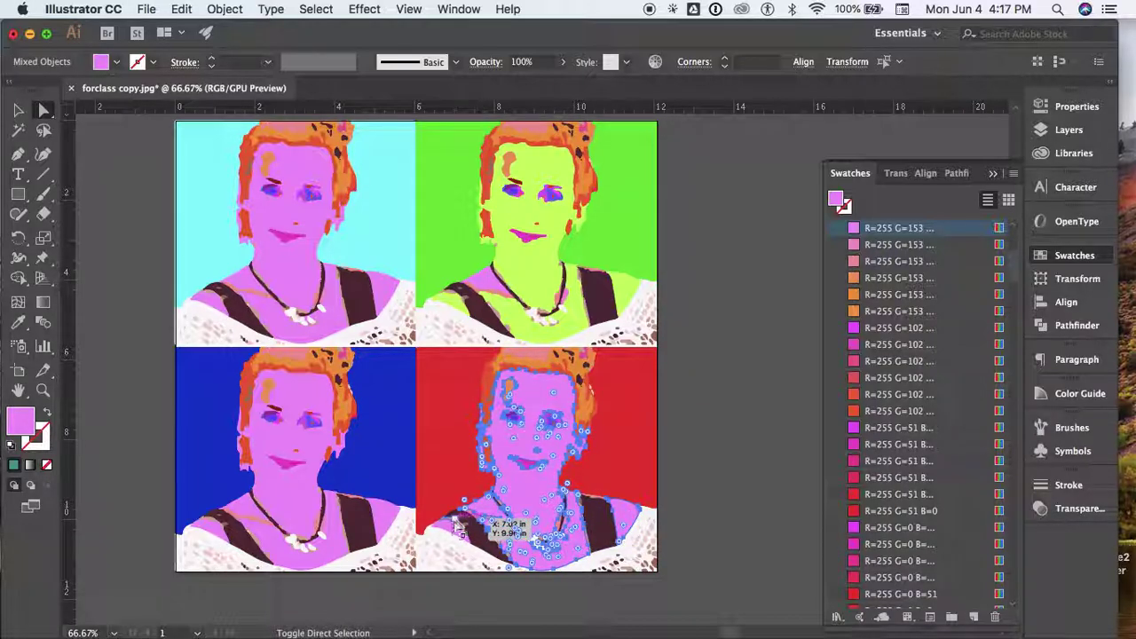
shift+click(456, 521)
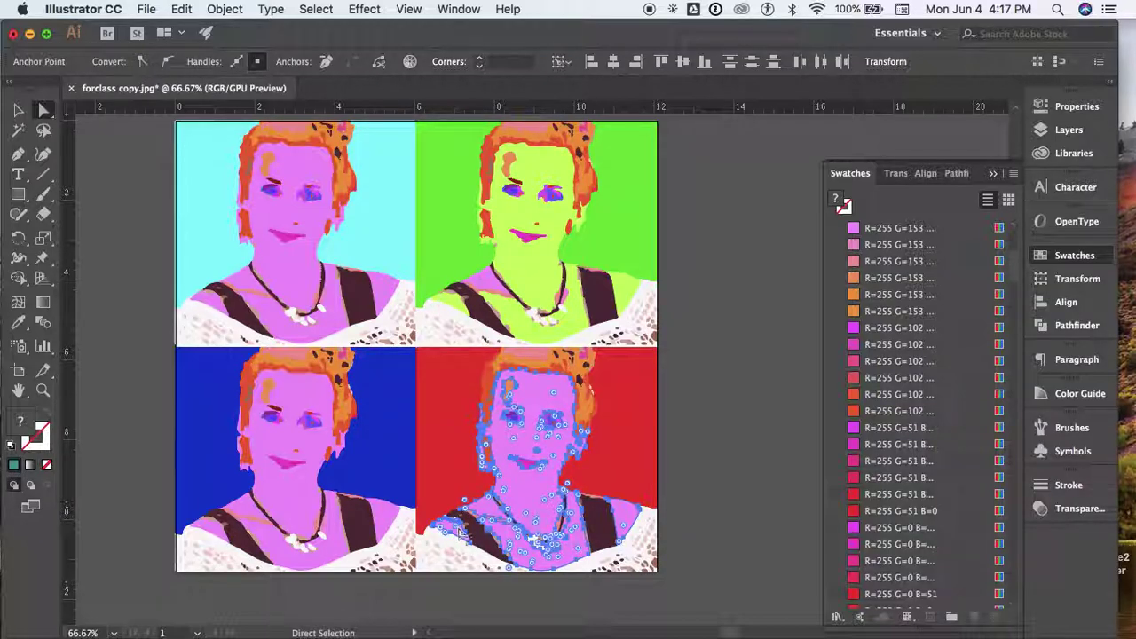
click(894, 277)
click(778, 357)
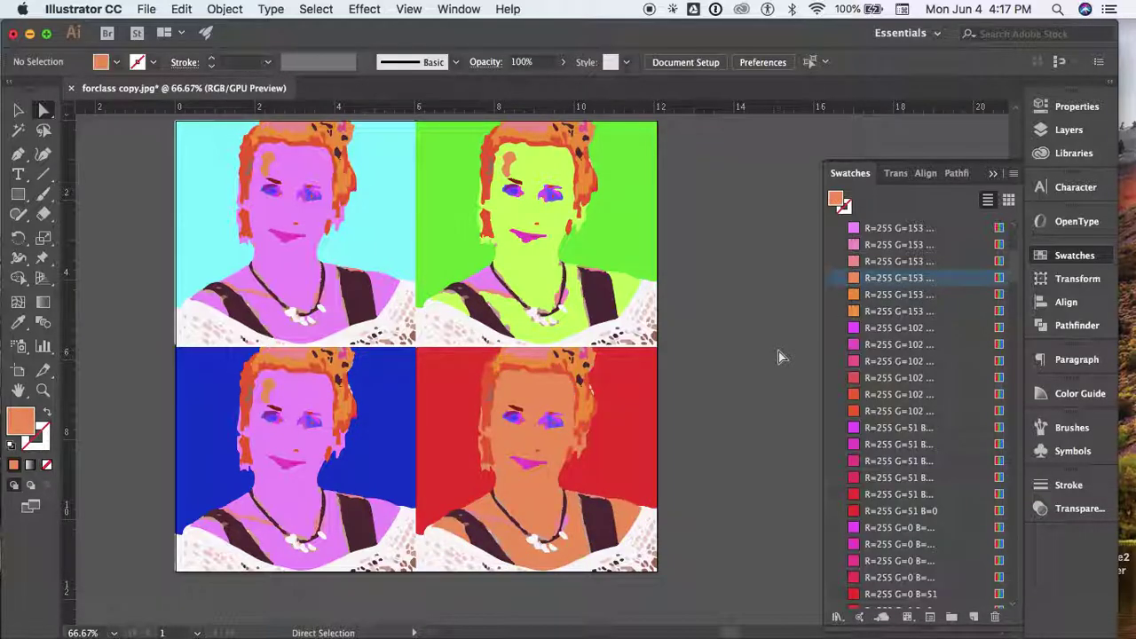
- Recolour the leftover pink patch beside the necklace in the upper-right portrait with the same lime swatch as the skin
click(483, 282)
click(896, 228)
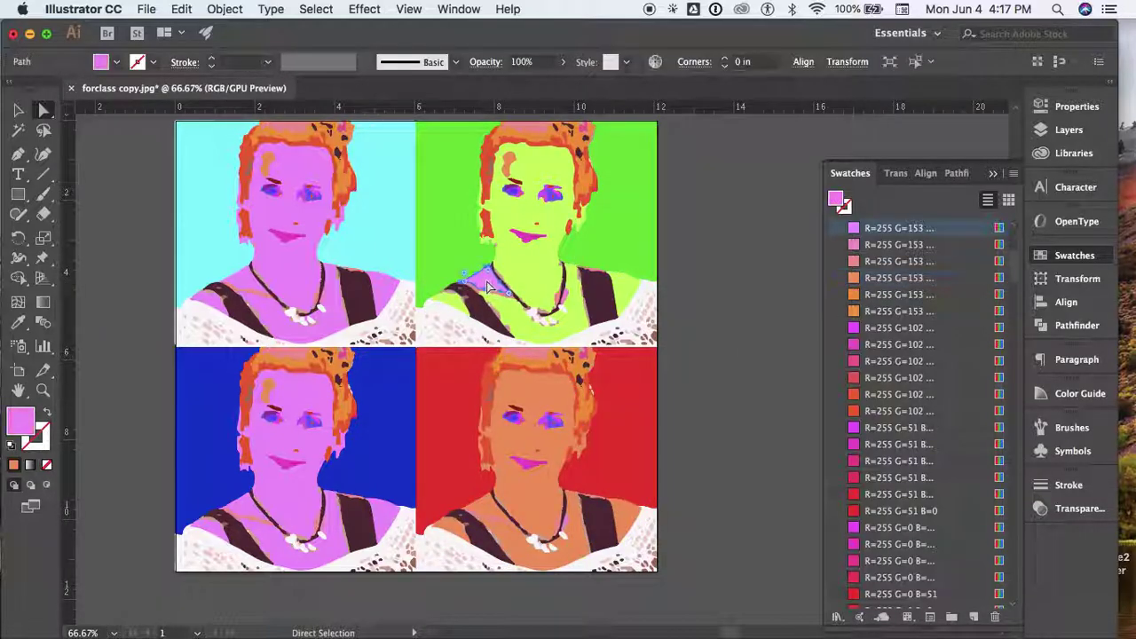
scroll(947, 384, down, 4)
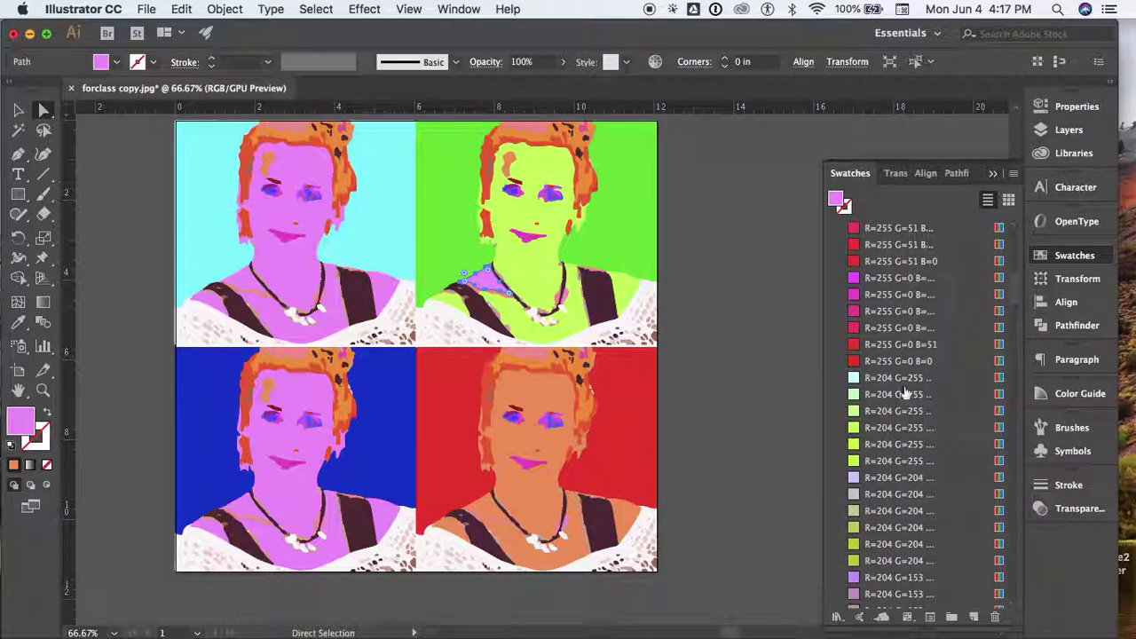
click(621, 291)
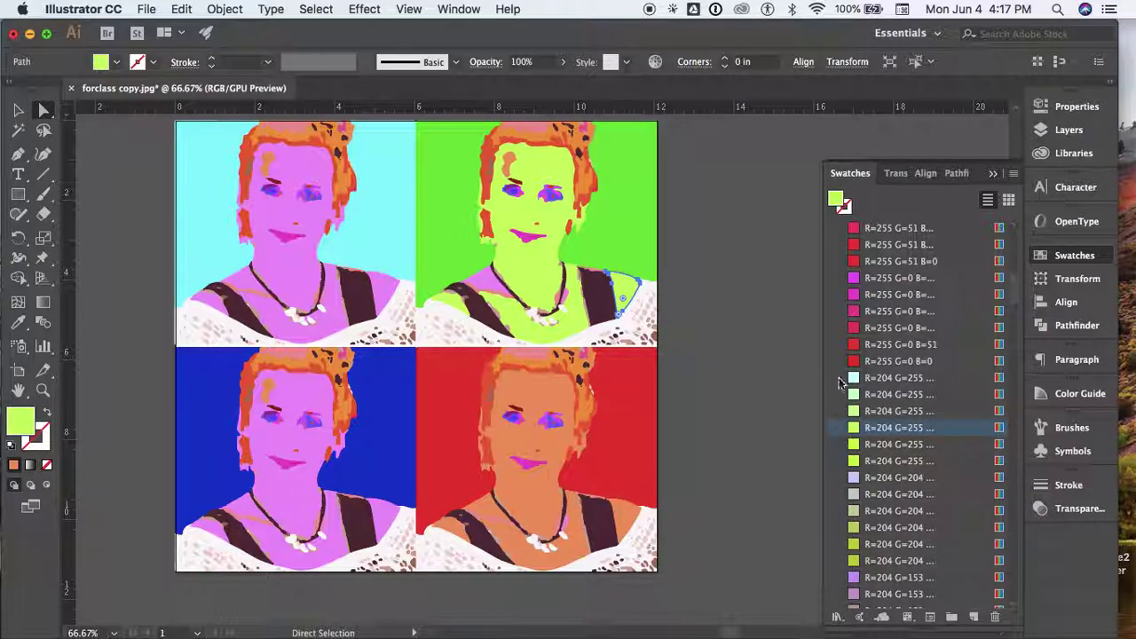
drag(854, 429, 607, 291)
click(710, 324)
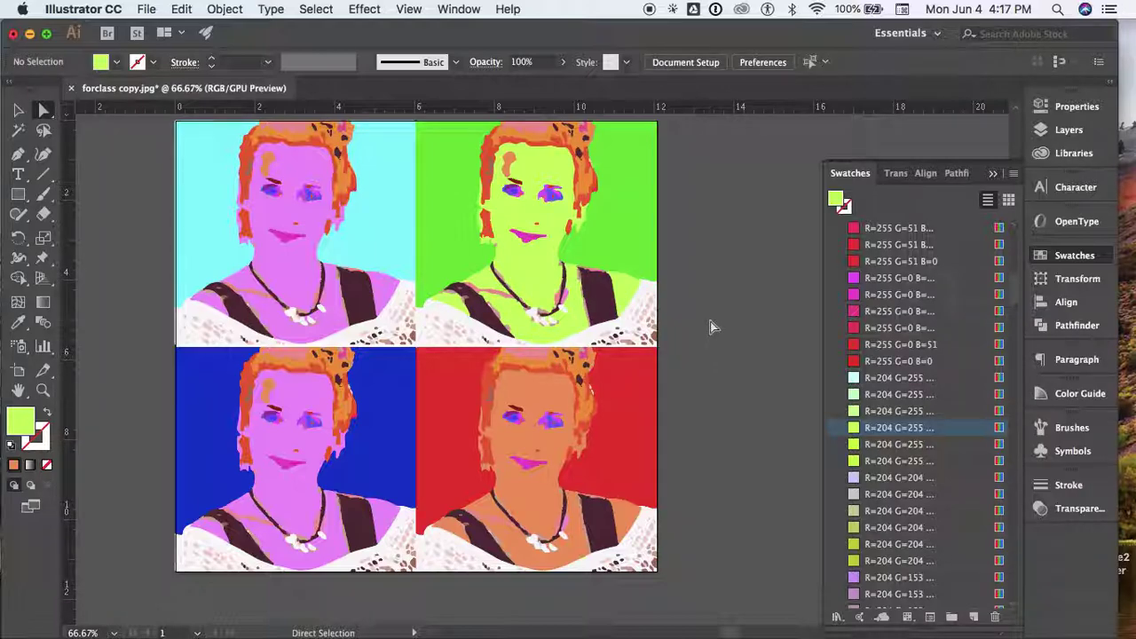
- Fill the face, chest and shoulder shapes of the lower-left portrait with the periwinkle R=153 G=153 swatch and deselect them
click(287, 502)
shift+click(293, 533)
shift+click(302, 537)
shift+click(250, 508)
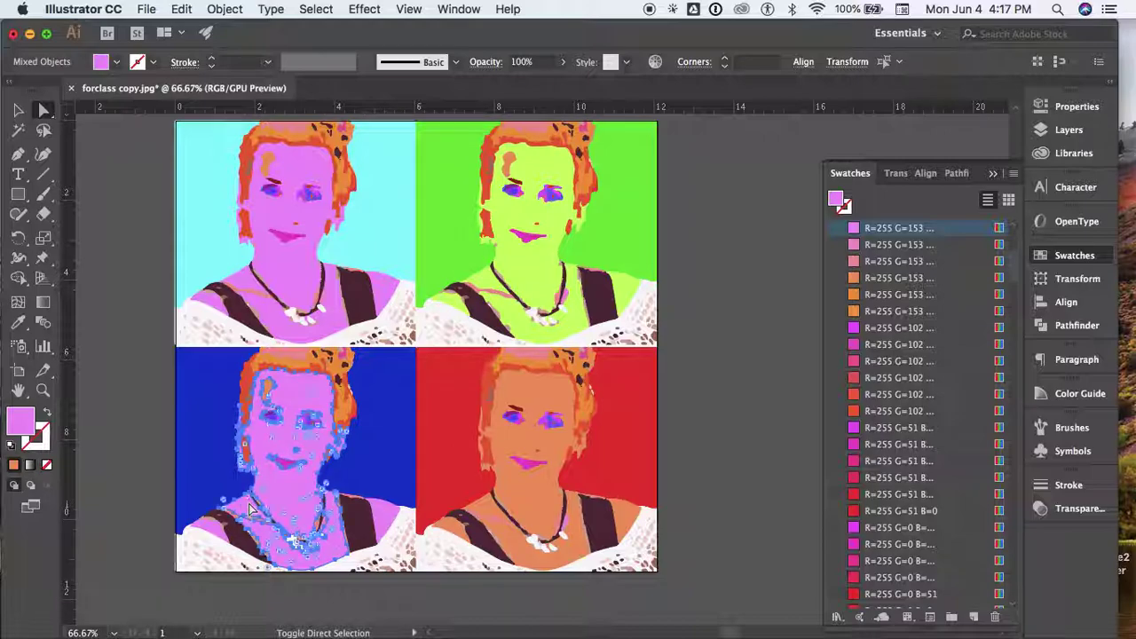
shift+click(301, 543)
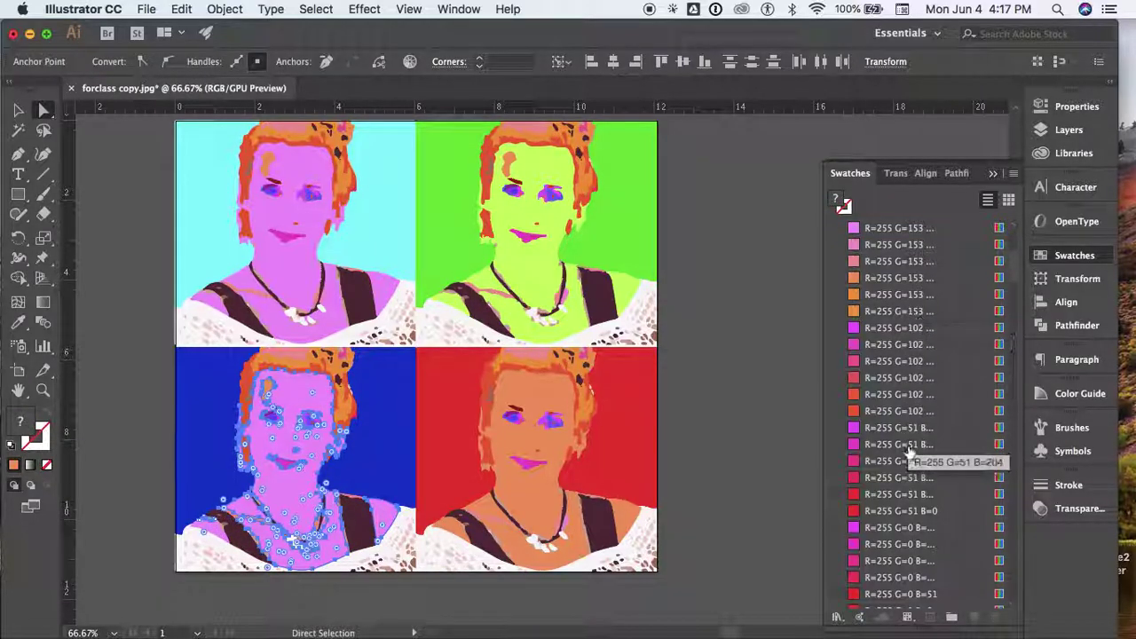
scroll(907, 451, up, 5)
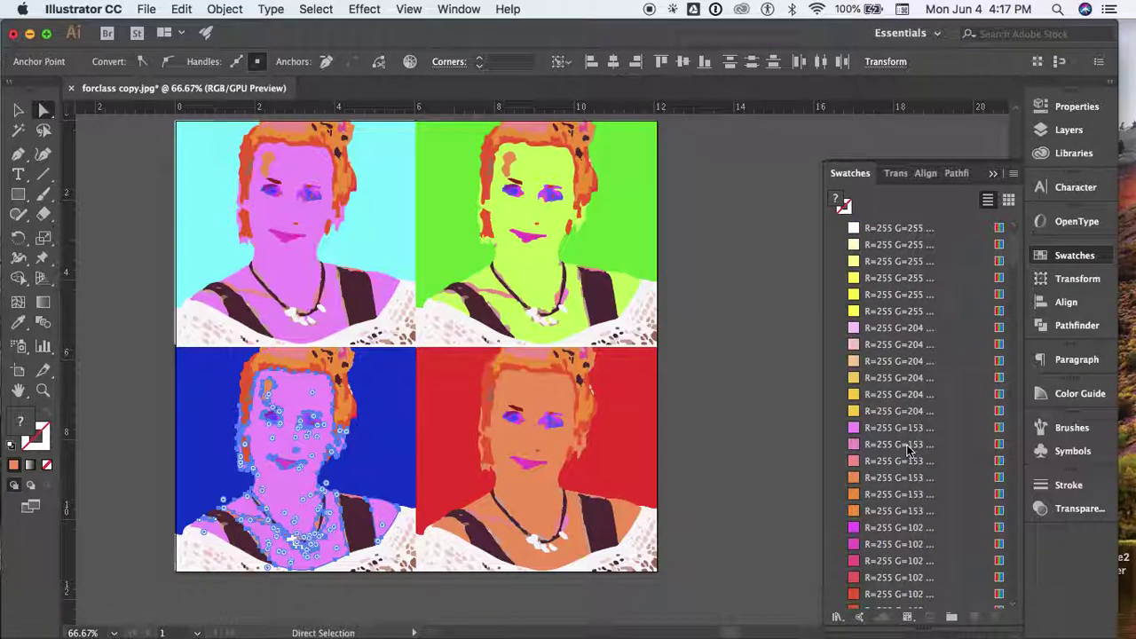
scroll(907, 450, down, 10)
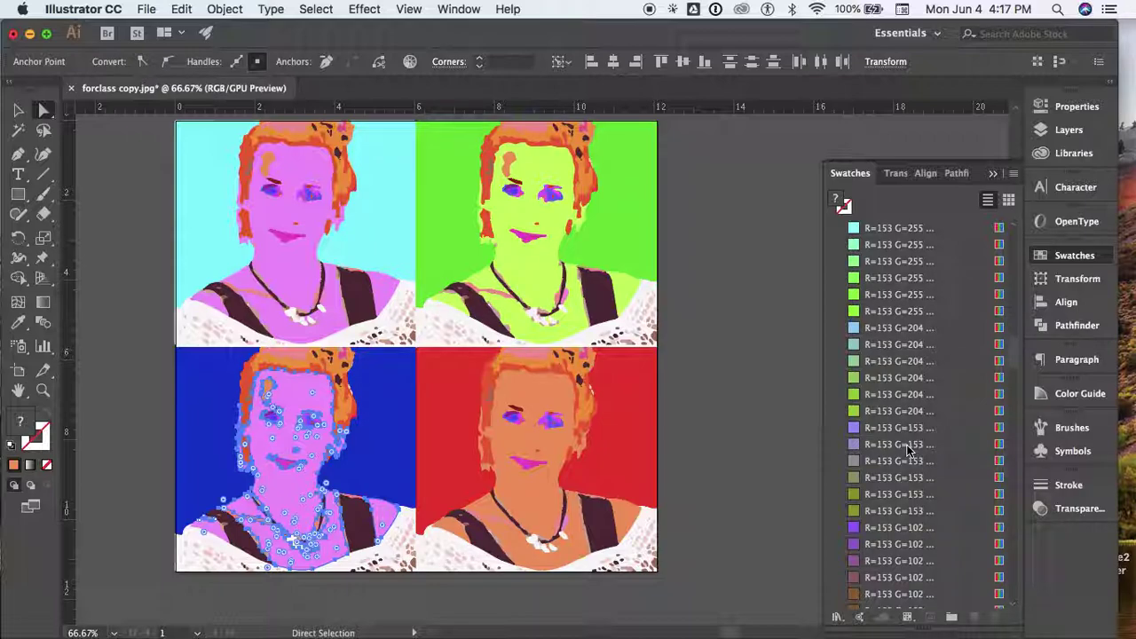
click(886, 447)
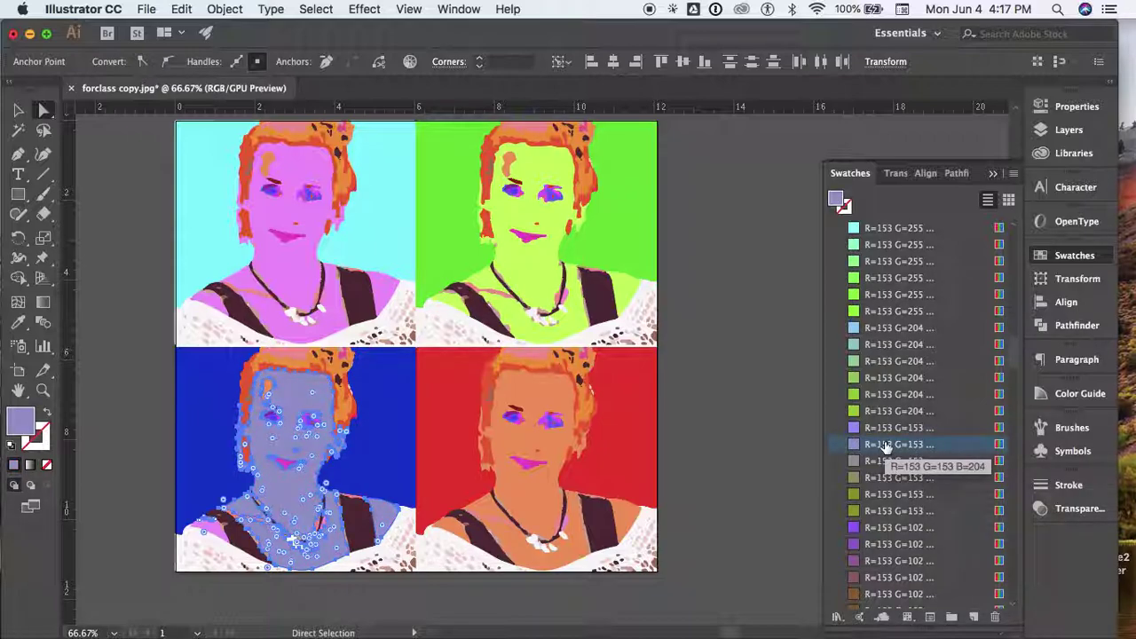
click(881, 430)
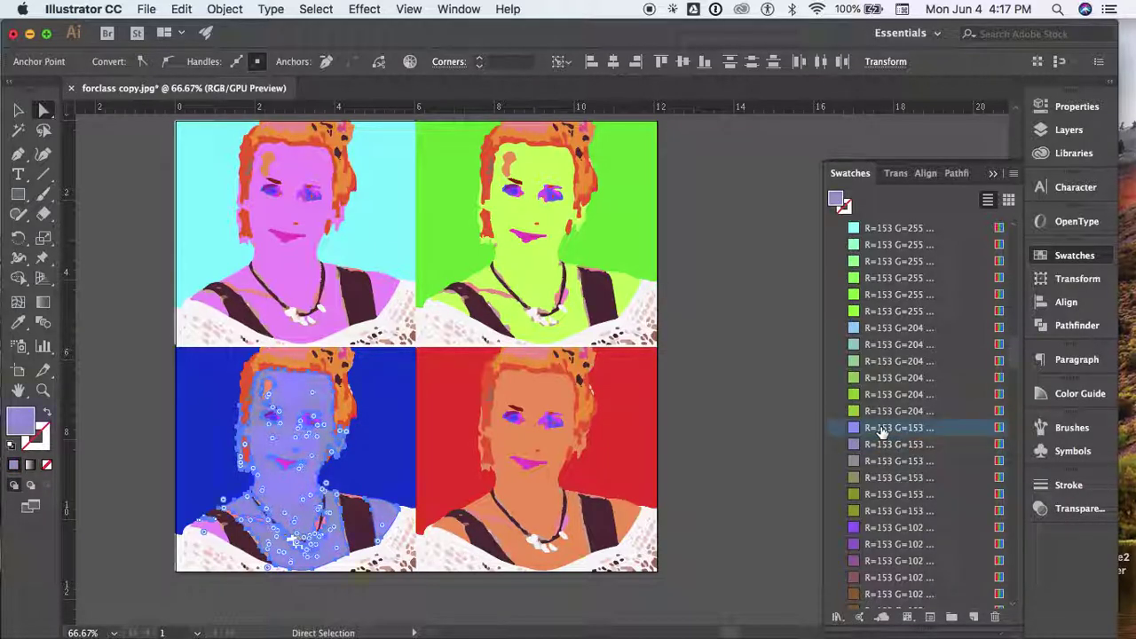
click(755, 412)
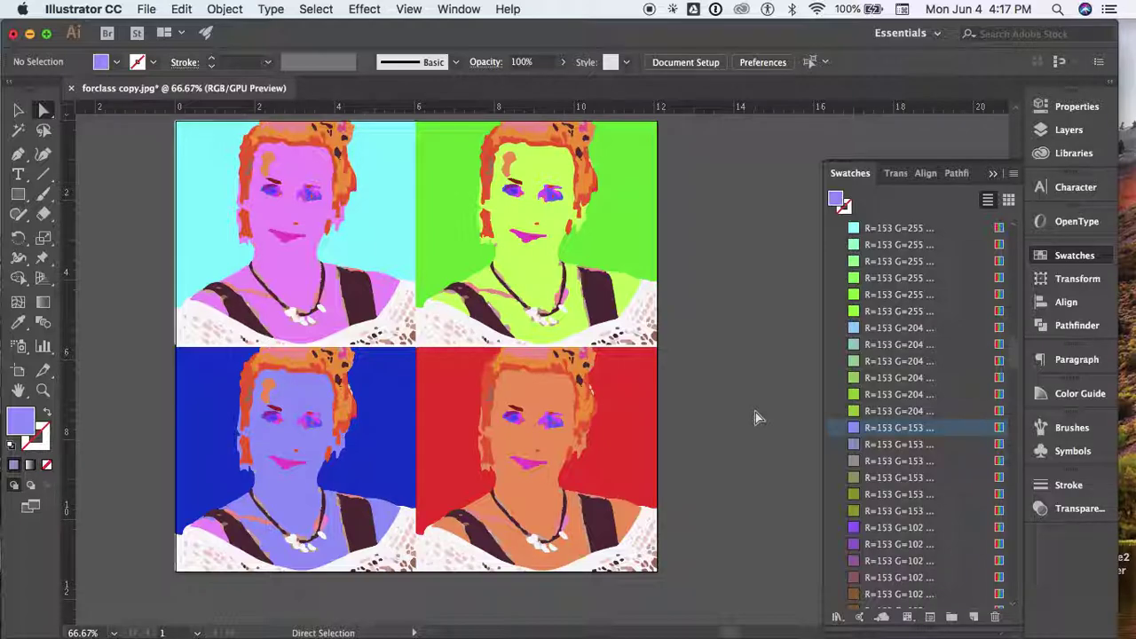